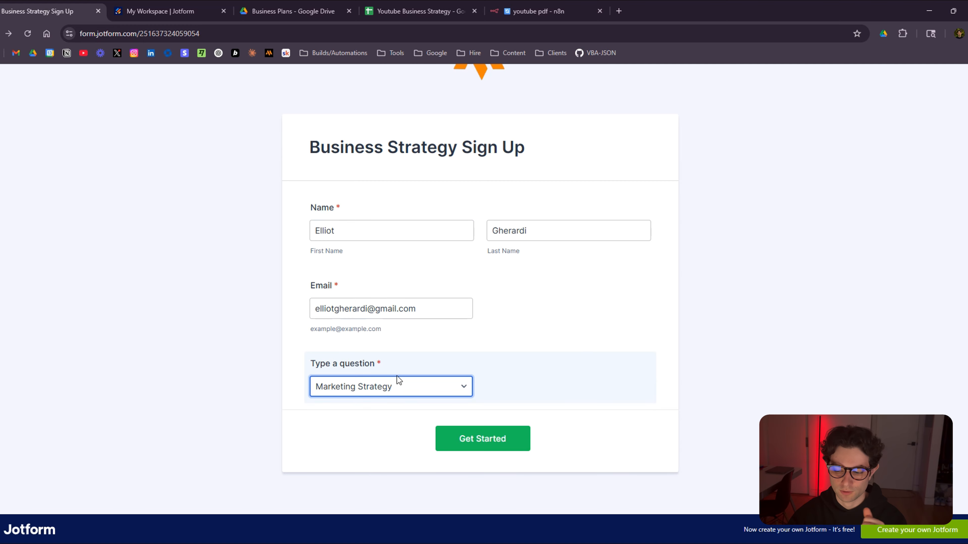
Submit the Business Strategy Sign Up form for the marketing strategy option and check the youtube pdf workflow's run in n8n
click(495, 450)
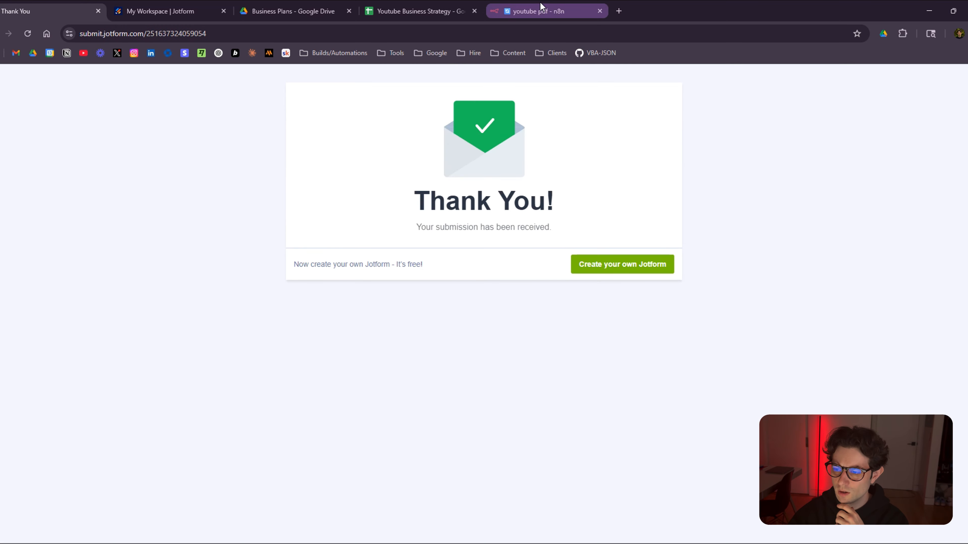
click(539, 10)
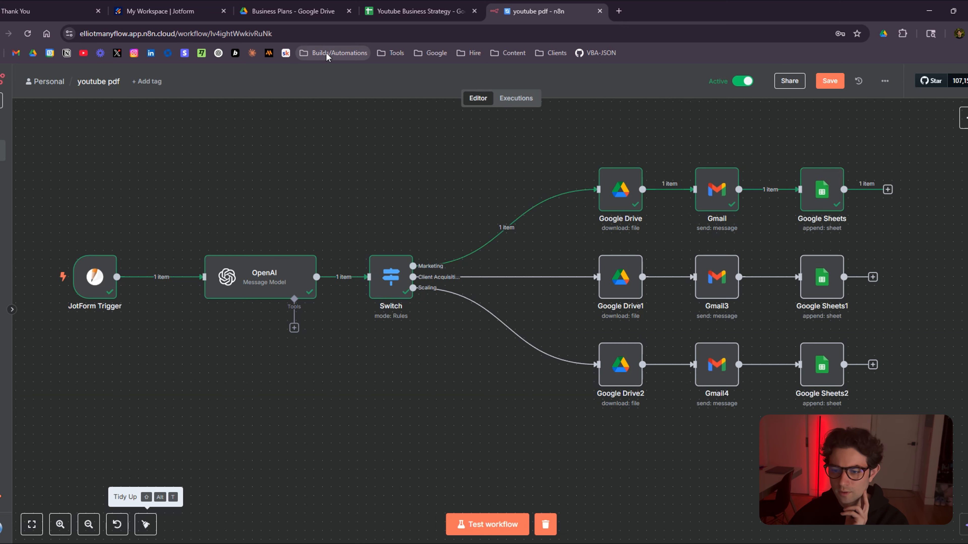
click(314, 11)
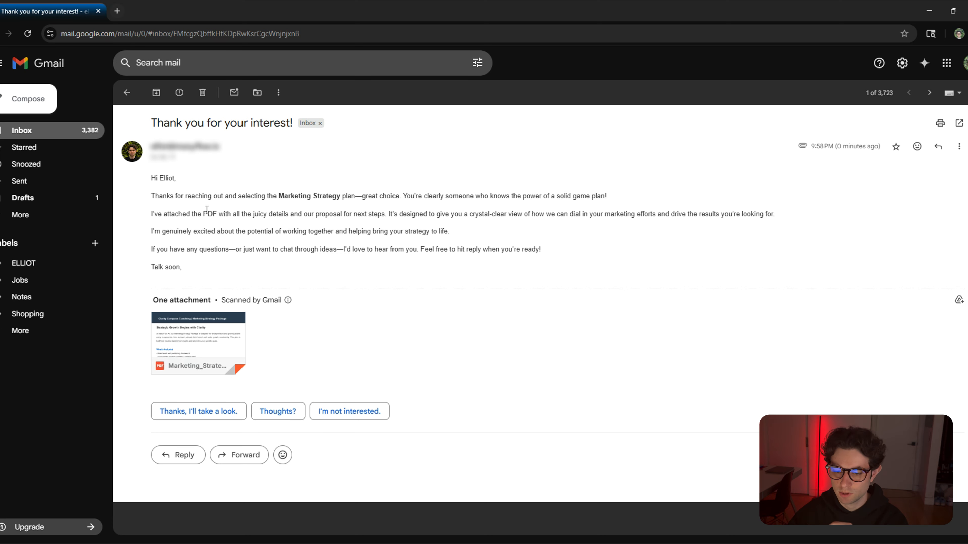
Read the thank-you email in Gmail and both pages of its attached Marketing_Strategy.pdf
double_click(164, 178)
click(239, 173)
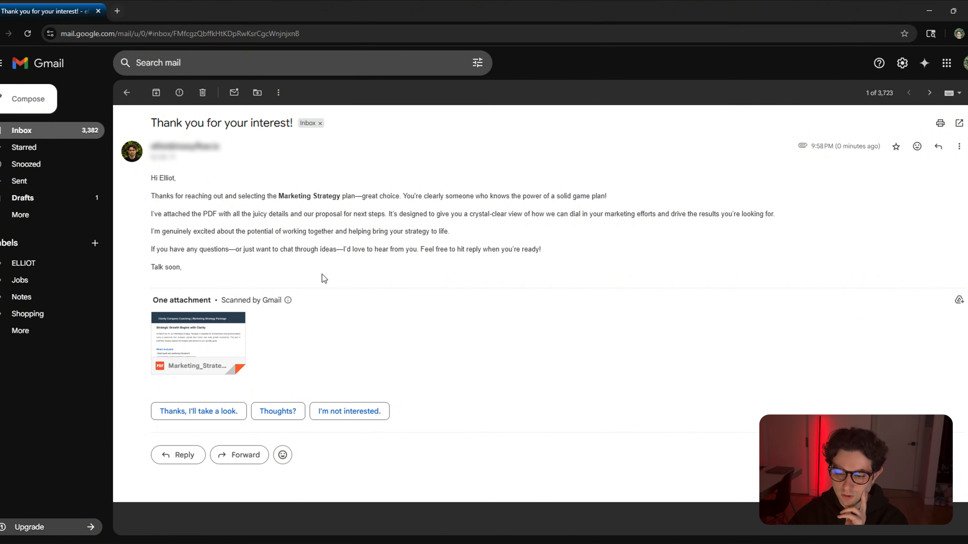
click(222, 337)
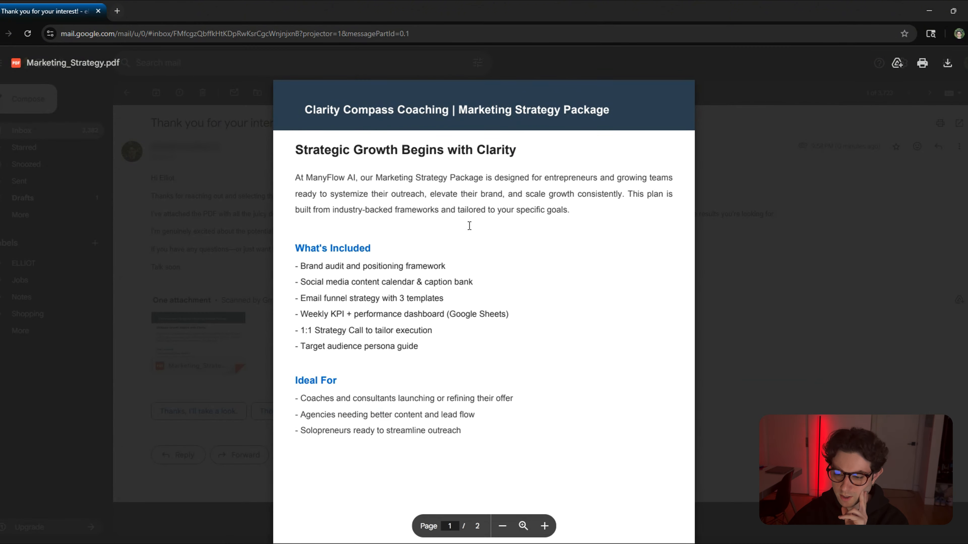
scroll(473, 225, down, 8)
scroll(483, 227, down, 5)
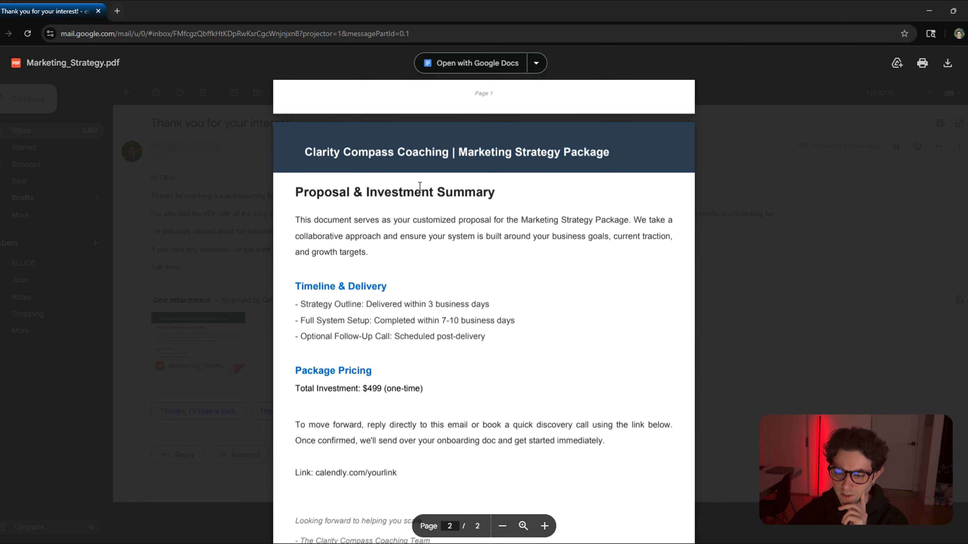
scroll(460, 219, up, 5)
scroll(460, 219, down, 5)
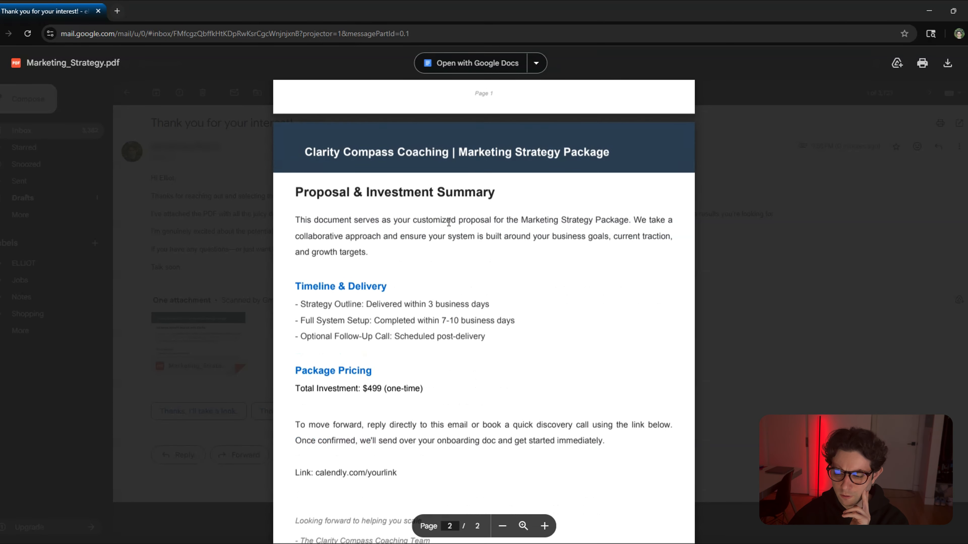
scroll(449, 222, down, 5)
scroll(348, 252, up, 2)
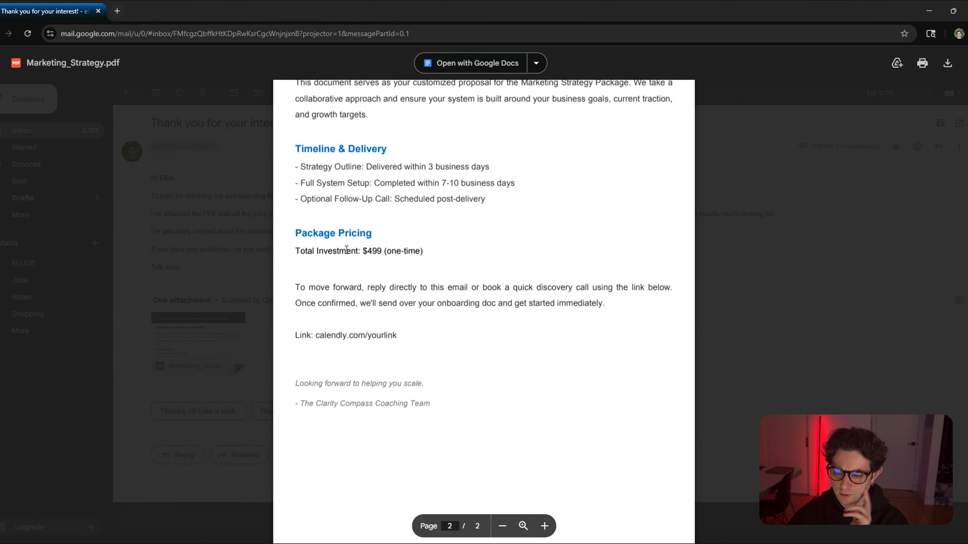
click(735, 232)
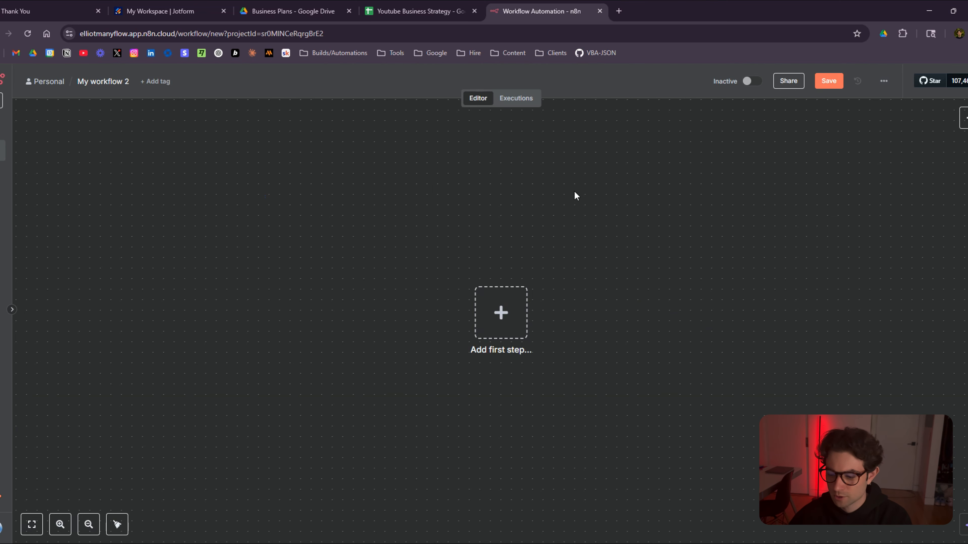
Rename the new n8n workflow as YT Restart
click(102, 82)
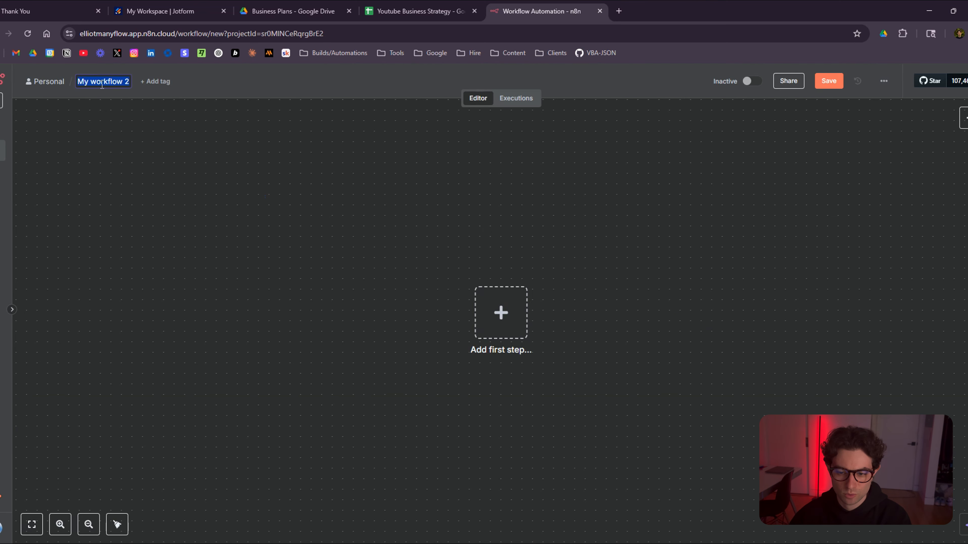
text(YT)
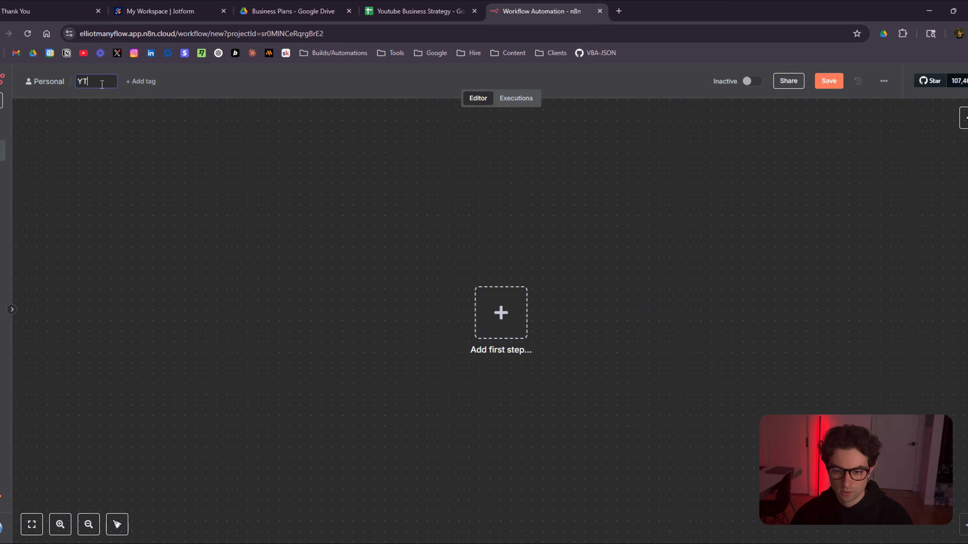
text( Restart)
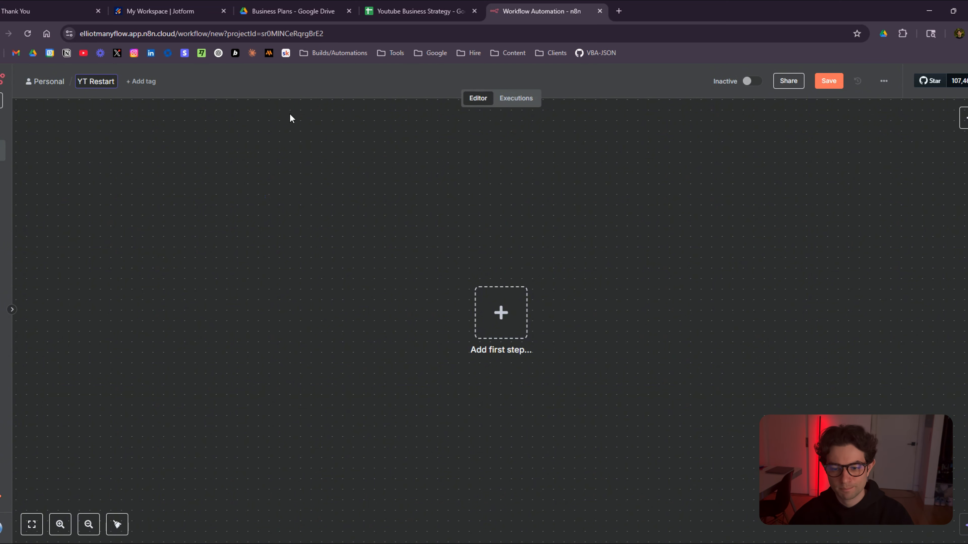
key(Return)
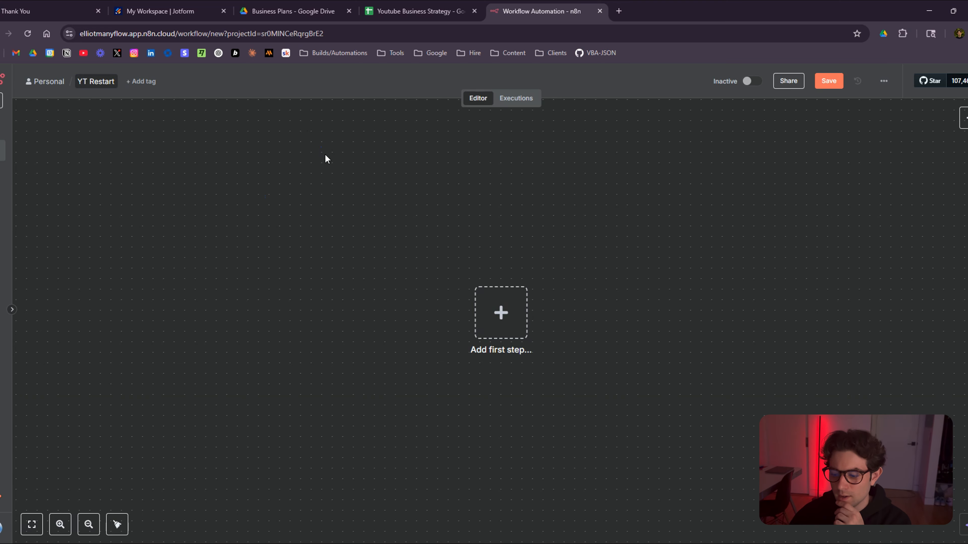
Add a JotForm Trigger as the workflow's first node and return to the canvas
click(498, 314)
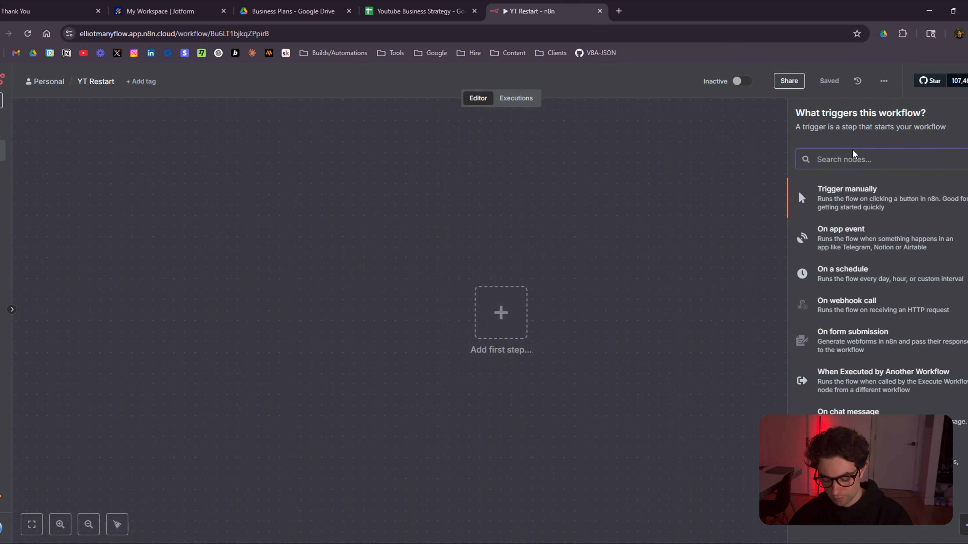
text(jot)
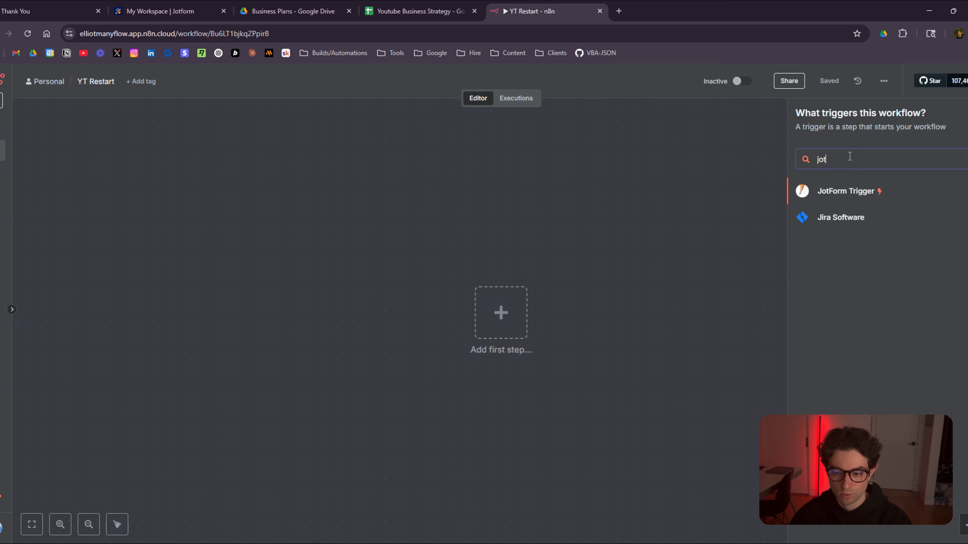
click(853, 192)
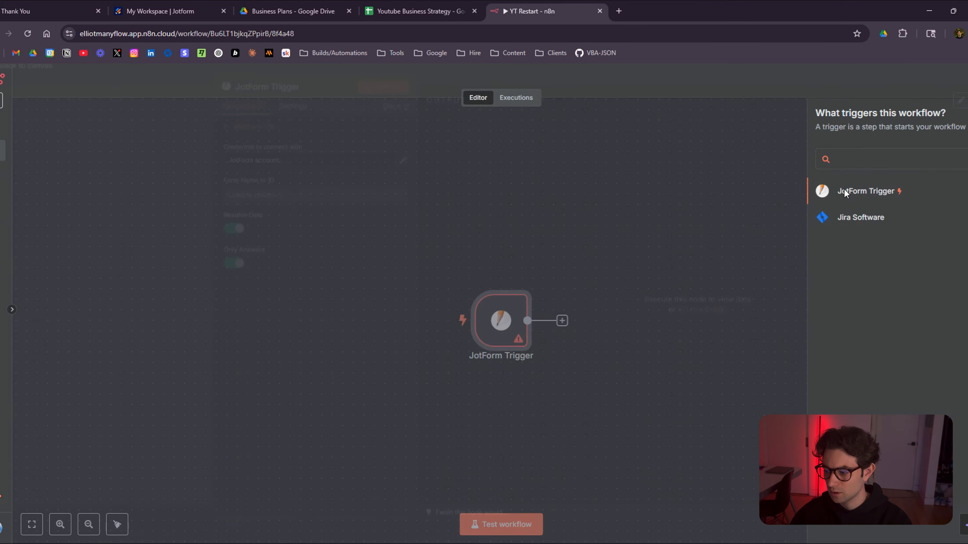
click(589, 79)
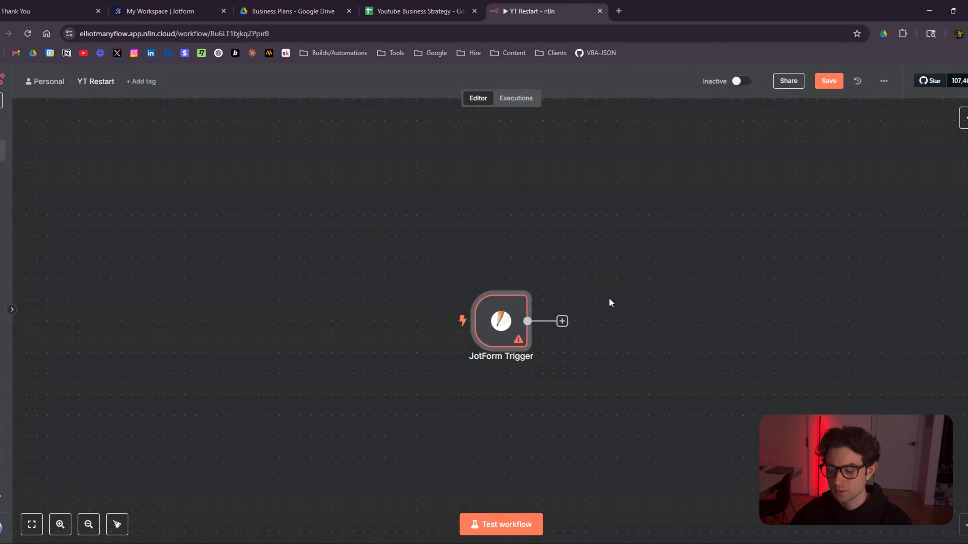
click(964, 118)
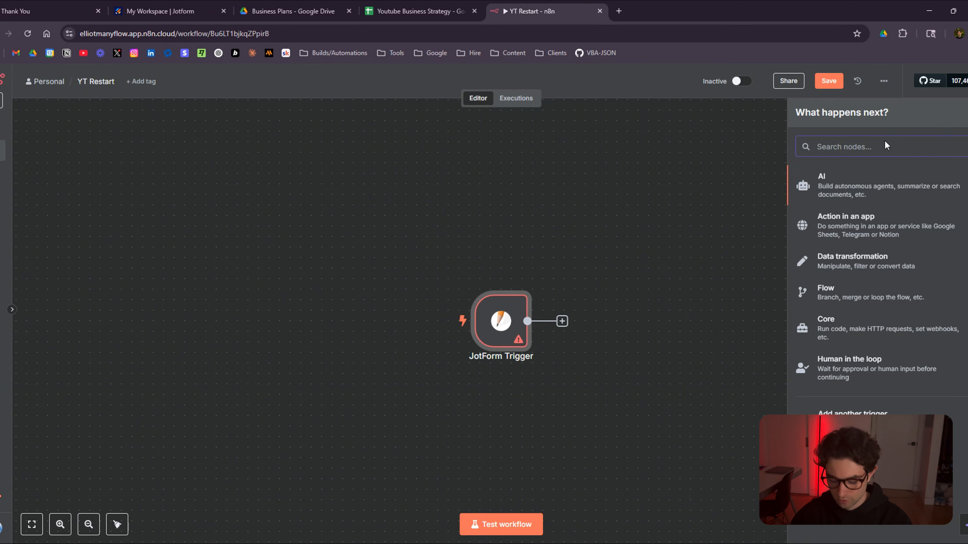
text(form)
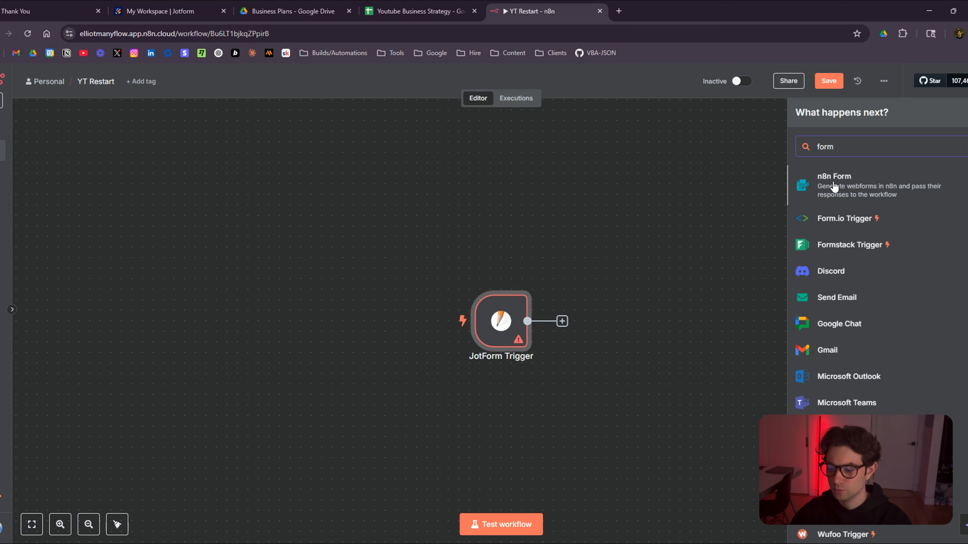
click(693, 211)
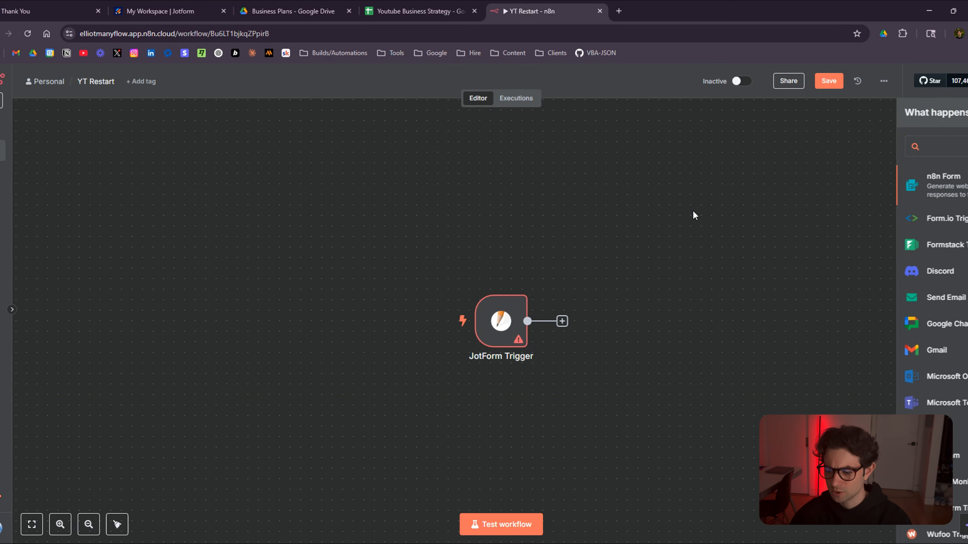
Move the JotForm Trigger node up and to the left on the canvas to leave room for following nodes
drag(522, 337, 269, 264)
drag(249, 302, 358, 304)
scroll(356, 303, up, 3)
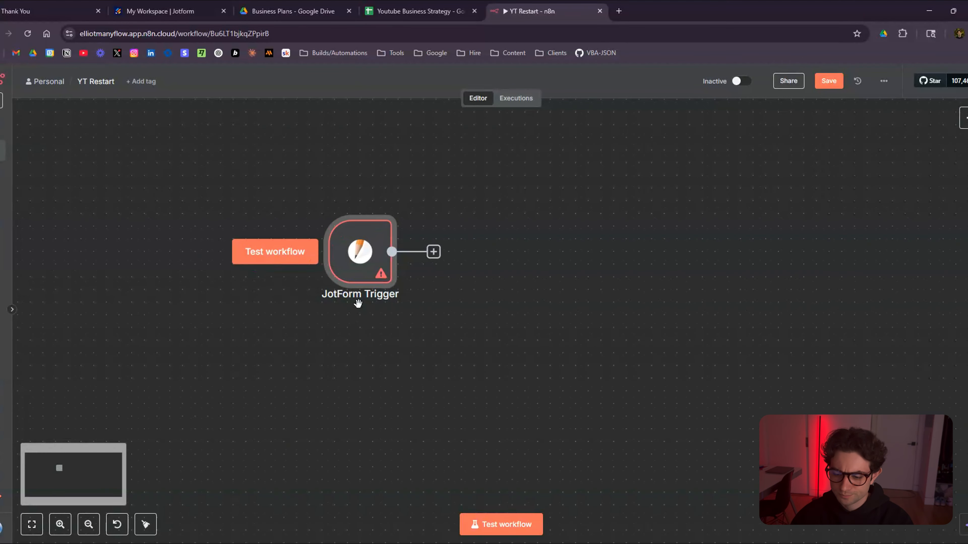
Open the JotForm Trigger's parameters and bring up a blank new JotForm API credential
double_click(360, 244)
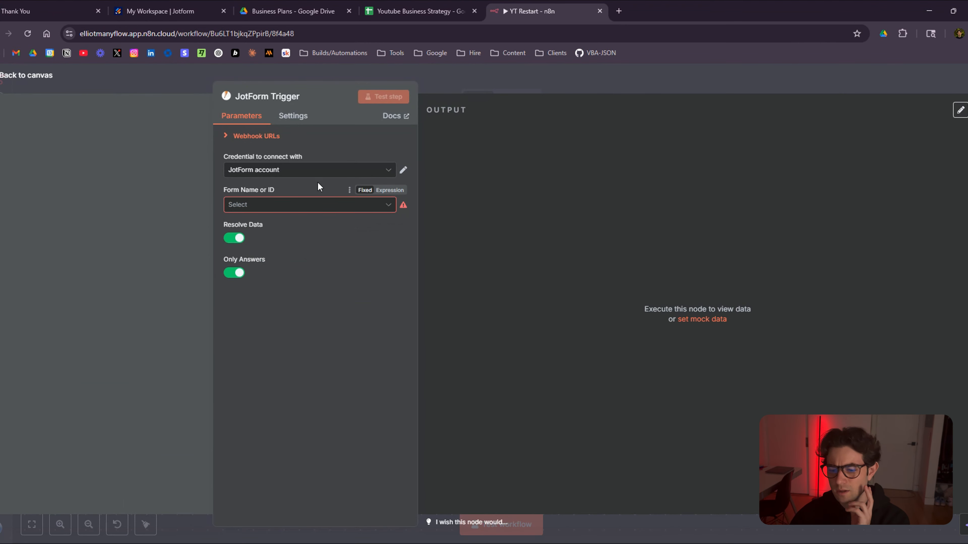
click(302, 176)
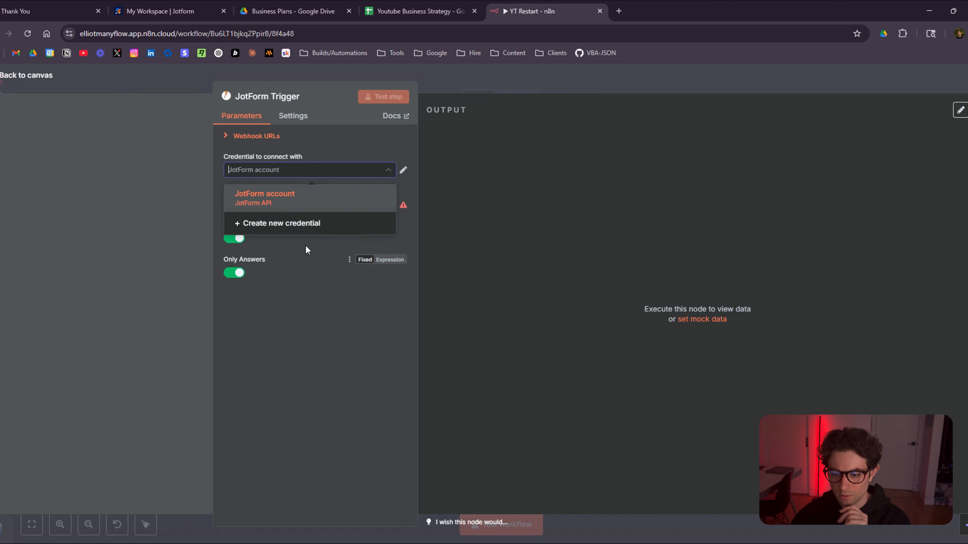
click(268, 229)
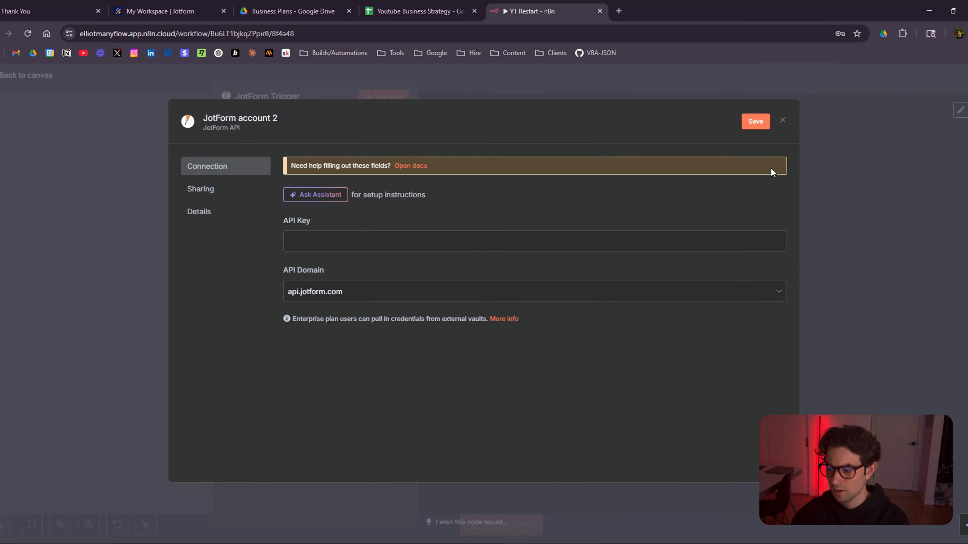
Examine the API keys and their permission options in the Jotform account settings, and dismiss the blank credential in n8n
click(168, 11)
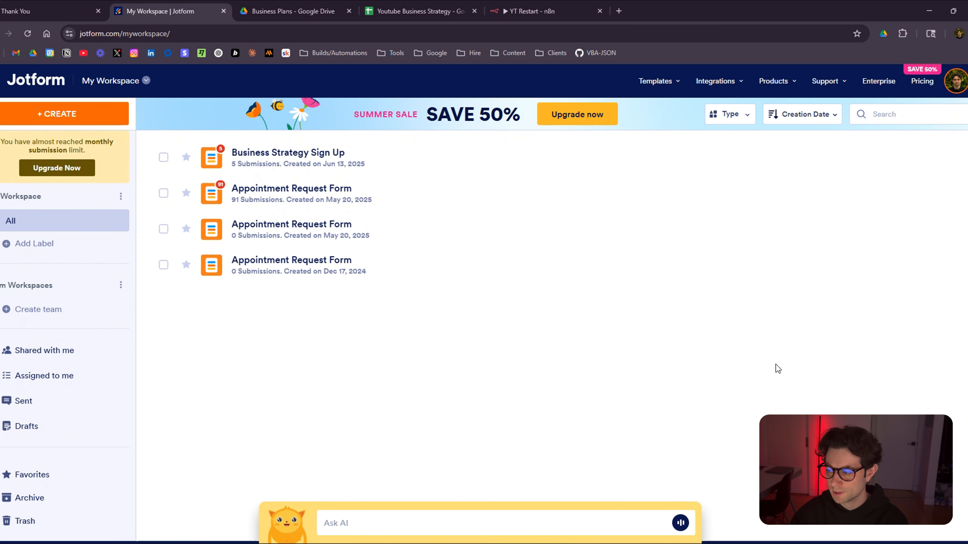
click(951, 89)
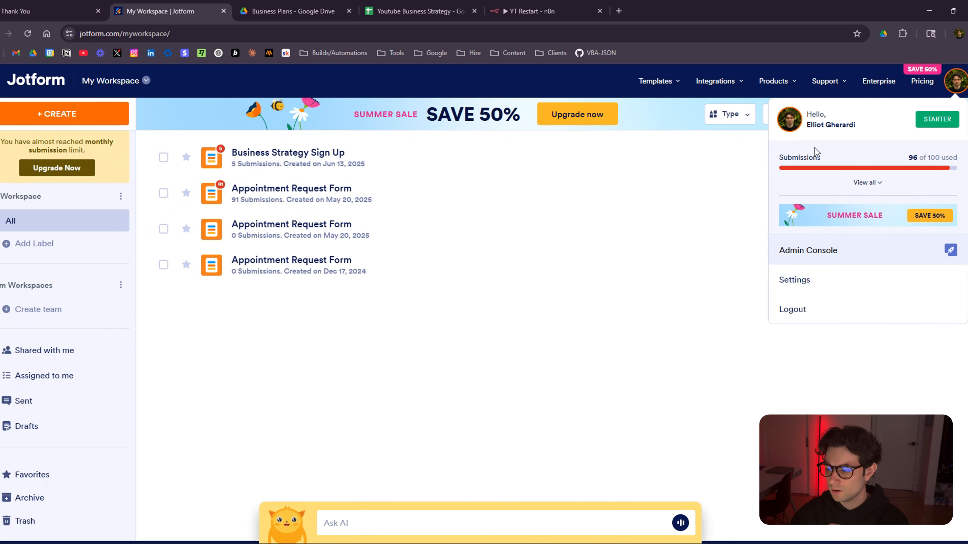
click(797, 281)
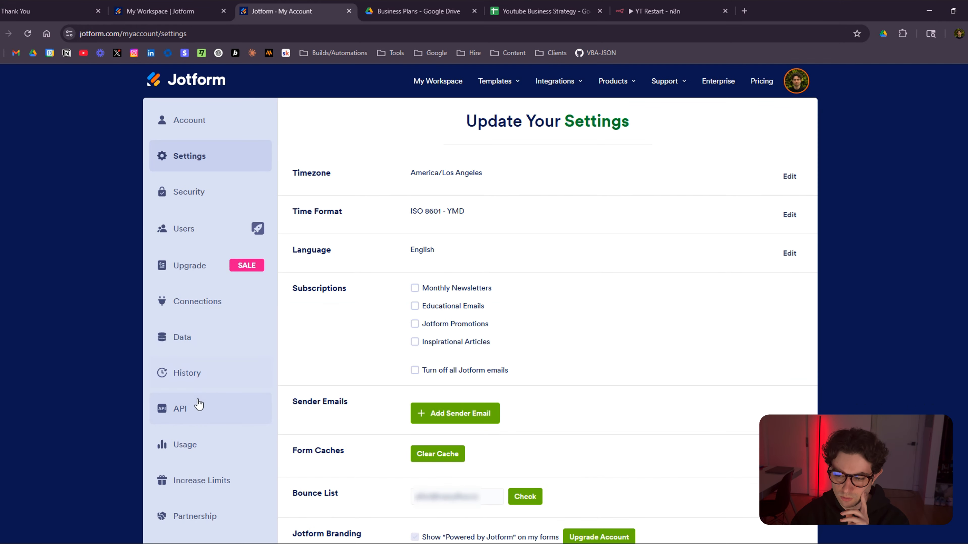
click(198, 412)
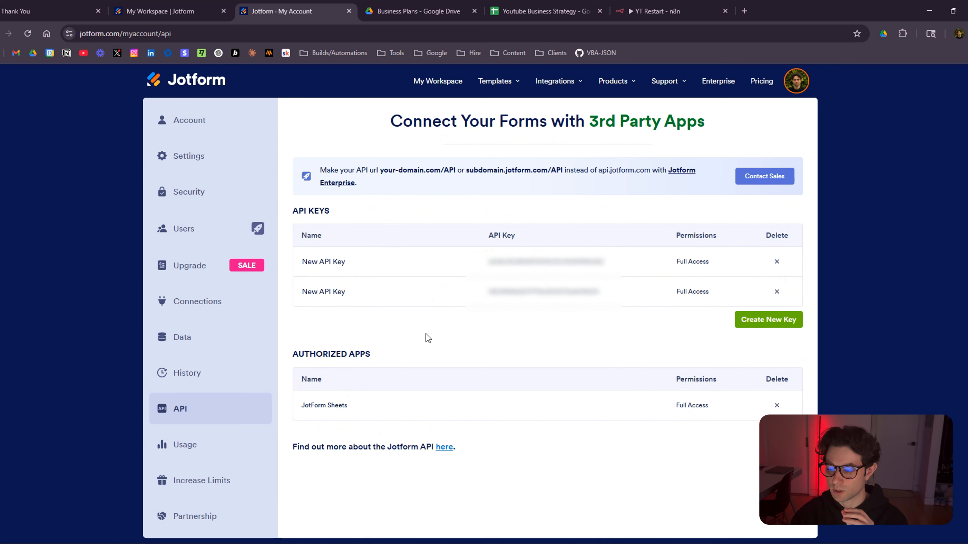
click(693, 294)
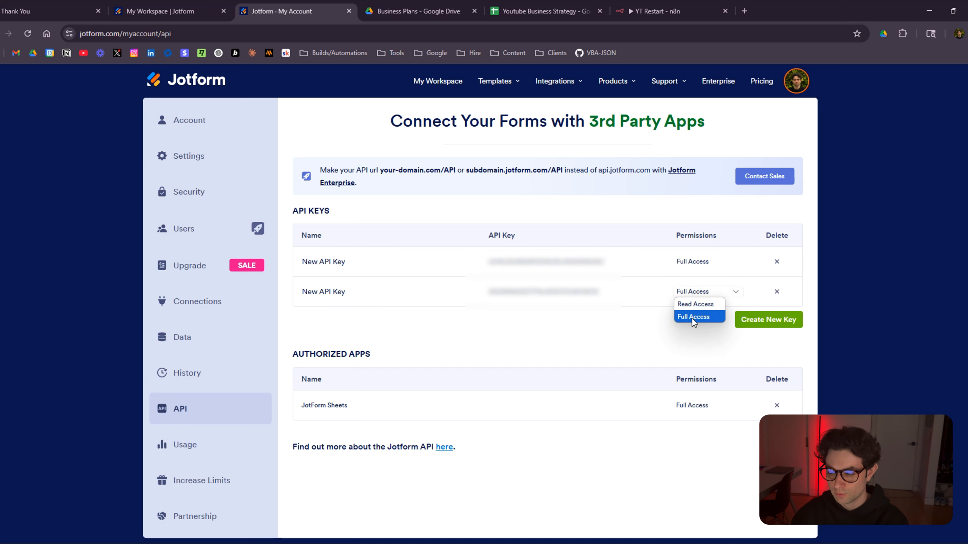
click(655, 324)
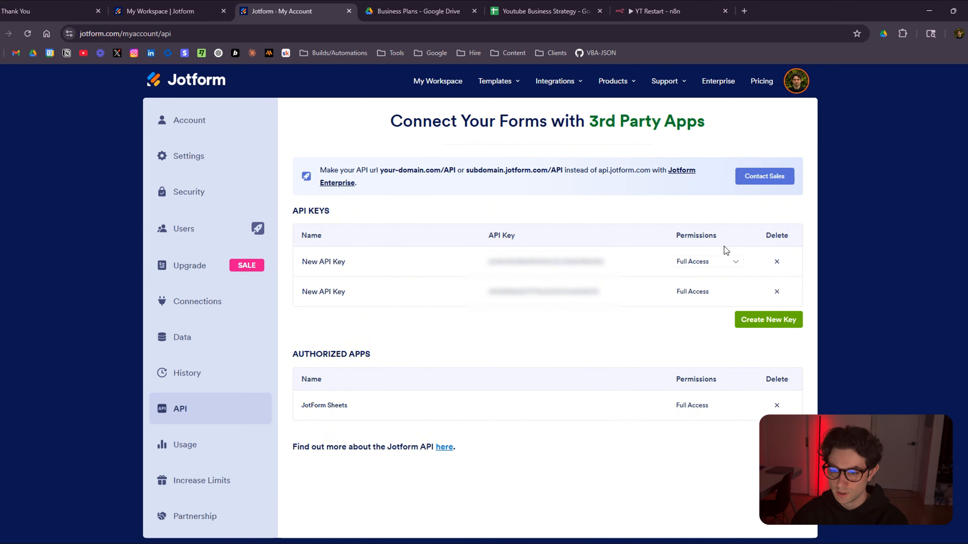
click(668, 10)
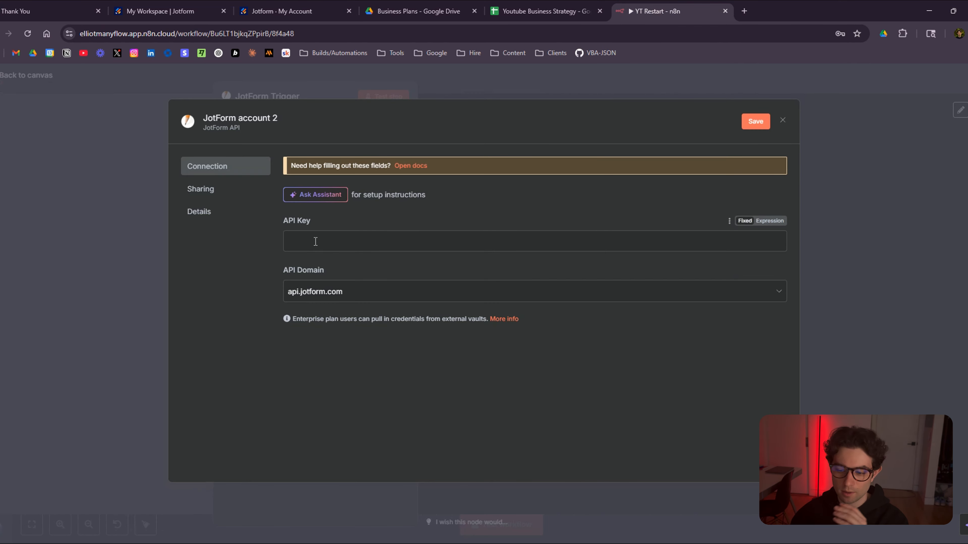
click(783, 120)
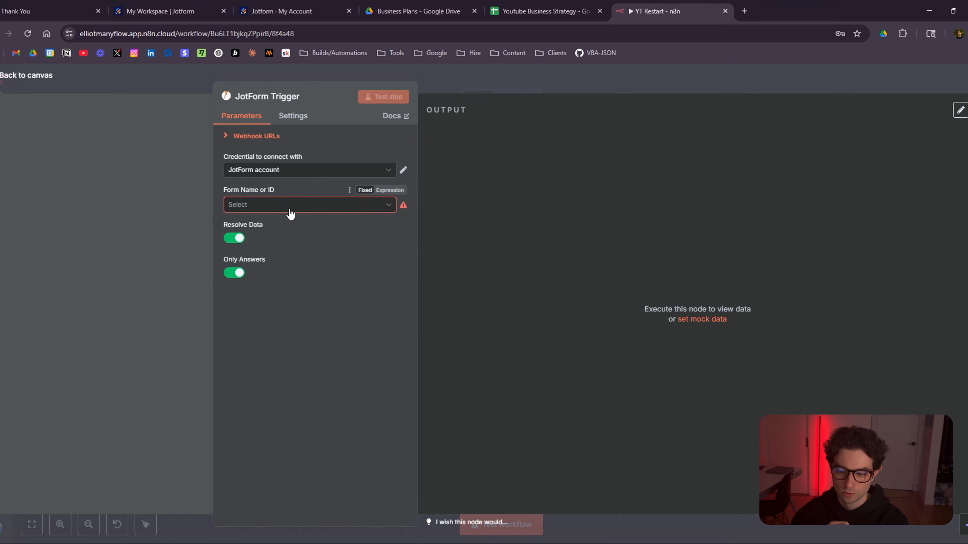
Set the JotForm Trigger's form to Business Strategy Sign Up and start listening for a test event
click(329, 207)
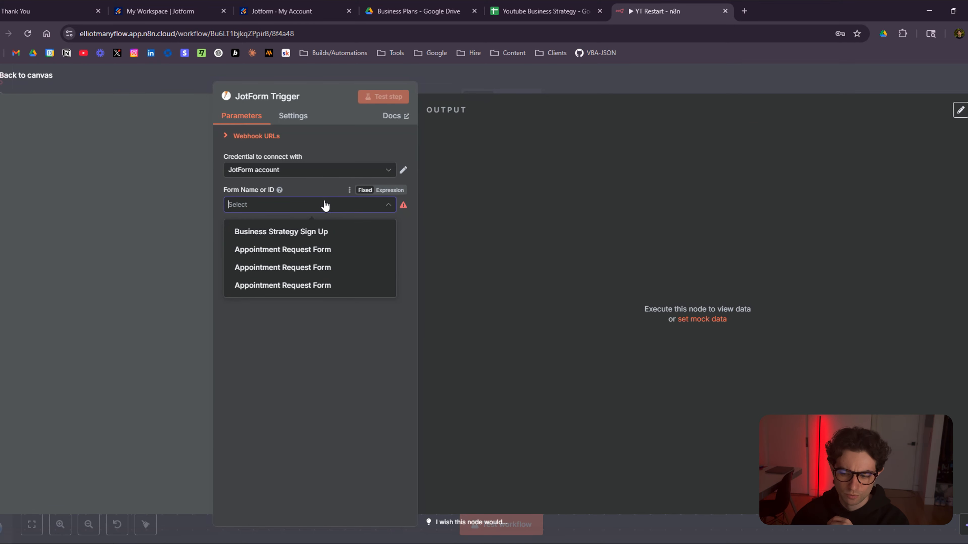
click(290, 232)
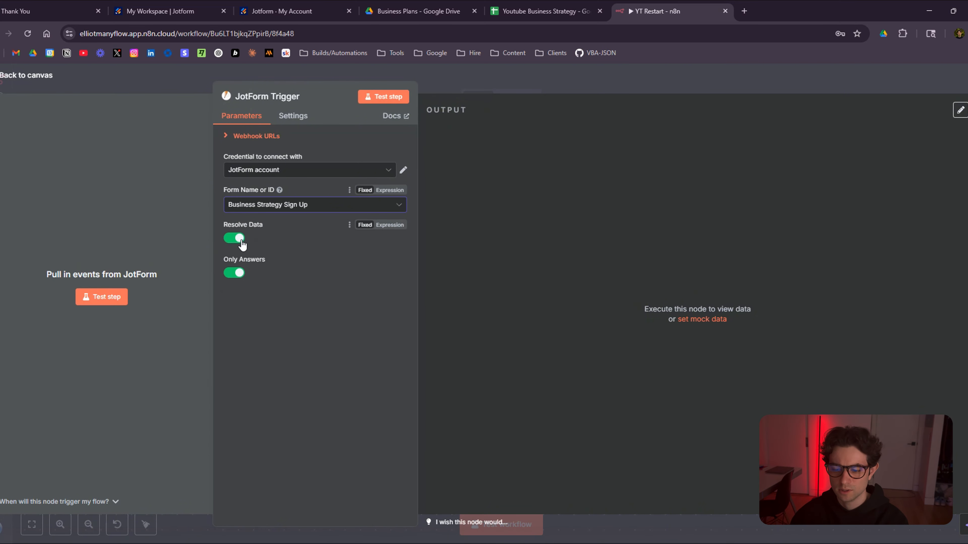
click(385, 98)
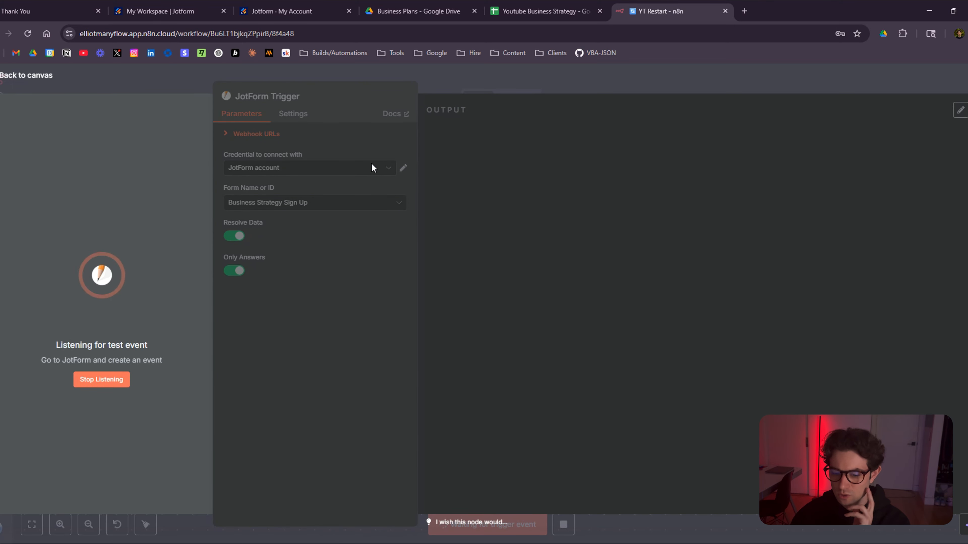
Resubmit the Business Strategy Sign Up form with Scaling + Hiring selected, and view the received data in n8n
click(63, 3)
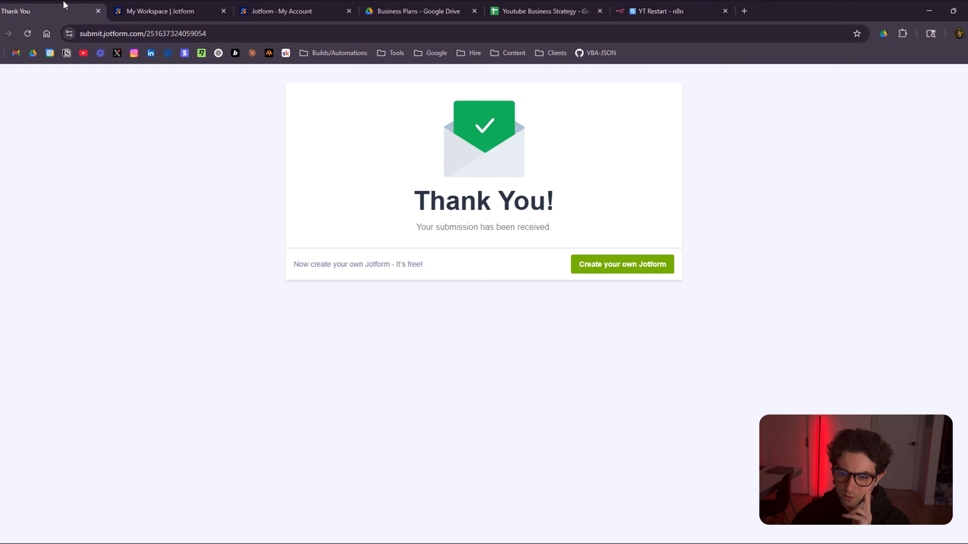
click(1, 33)
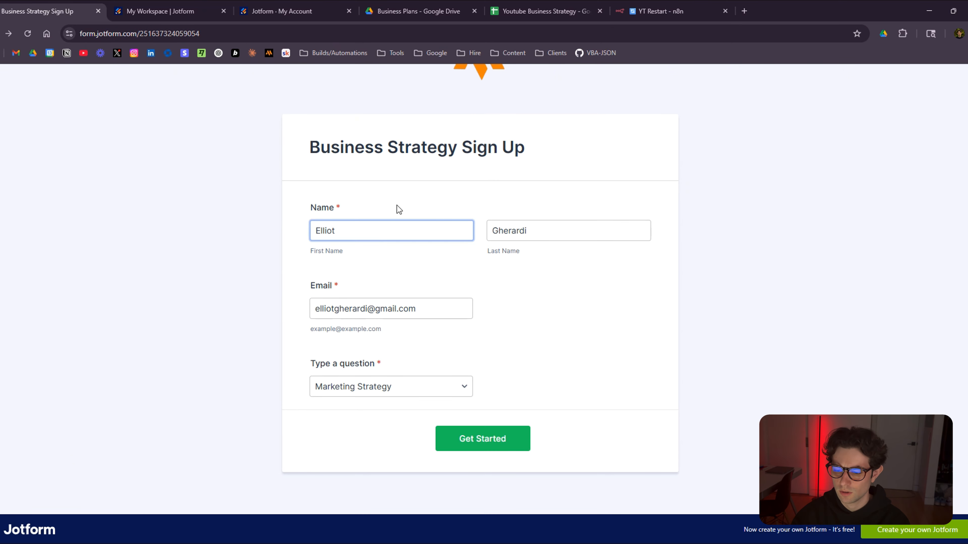
click(392, 386)
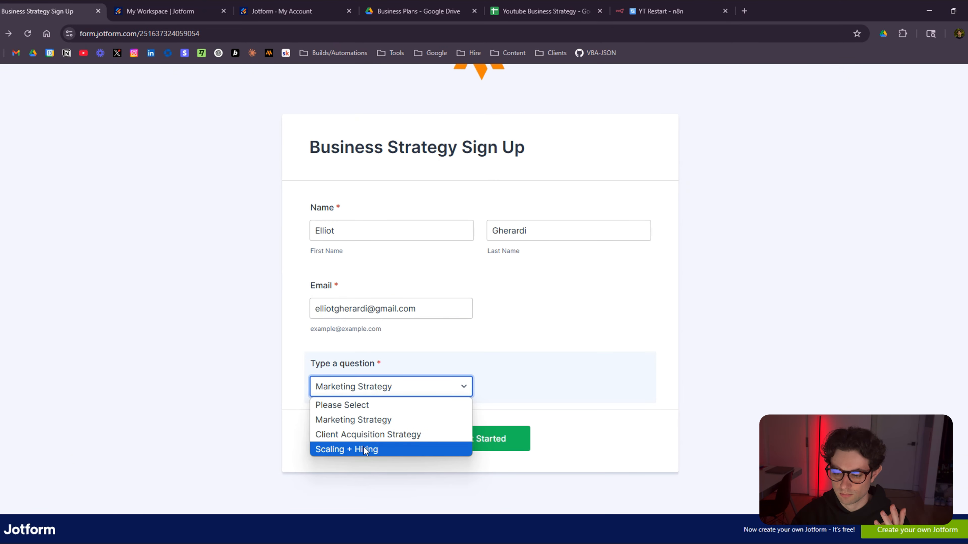
click(363, 446)
click(495, 439)
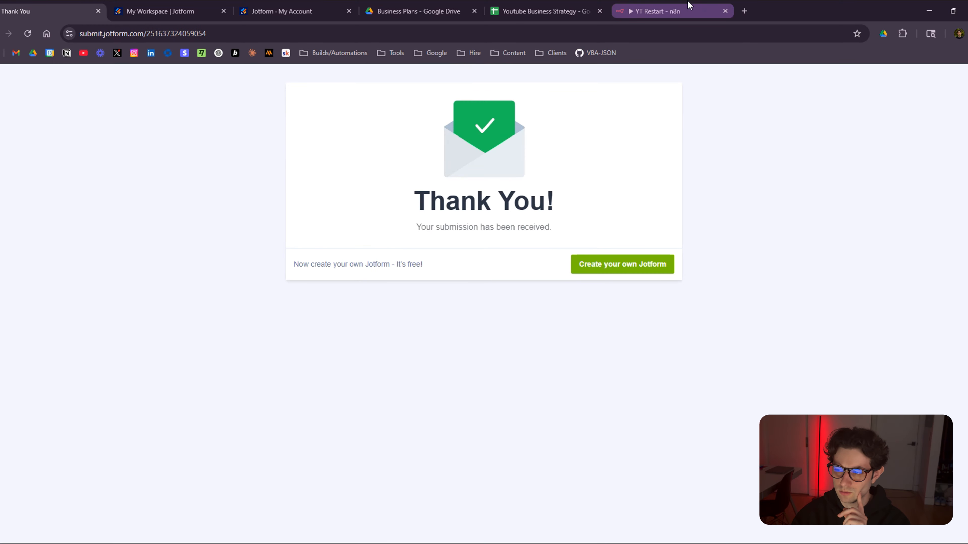
click(682, 10)
mouse_move(436, 132)
mouse_down()
mouse_move(512, 185)
mouse_move(444, 131)
mouse_up()
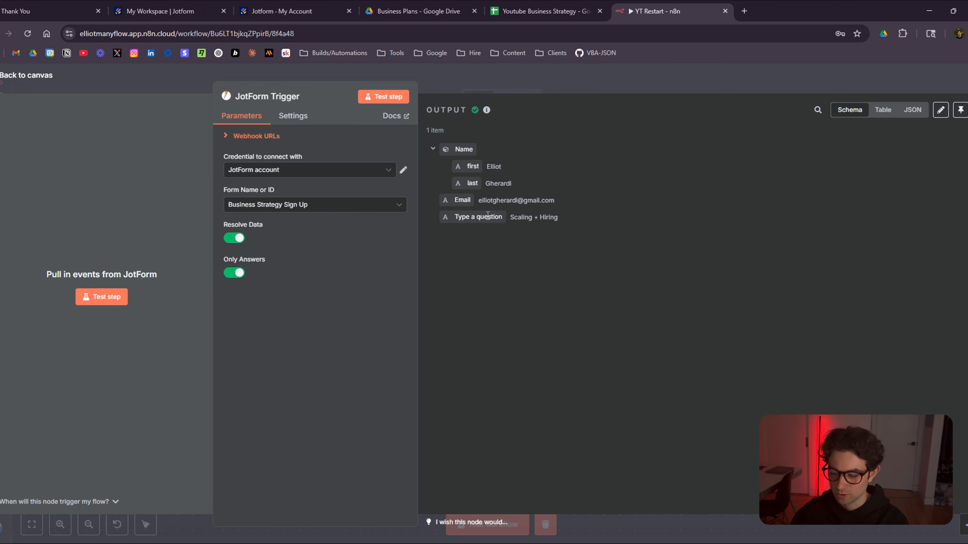
Pin the JotForm Trigger's test output data and return to the workflow canvas
click(522, 88)
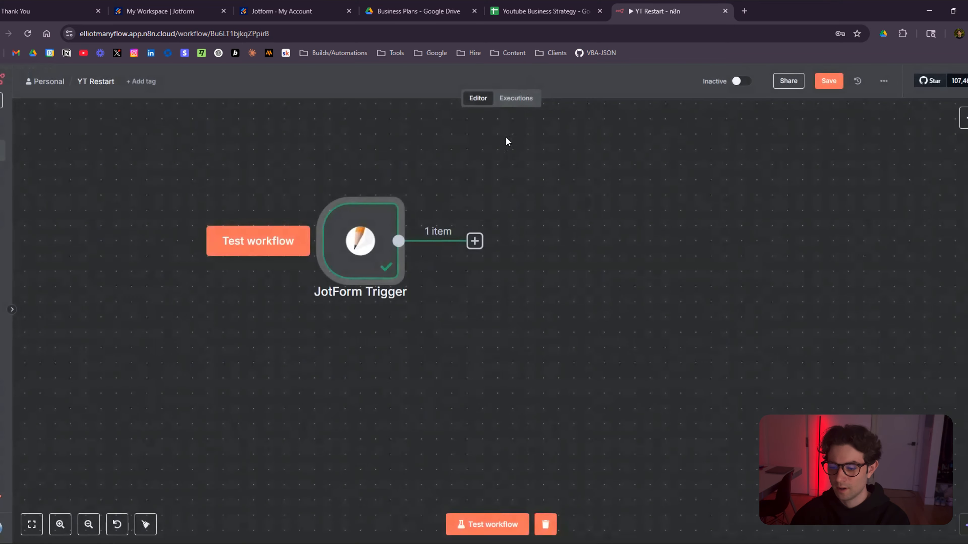
double_click(359, 238)
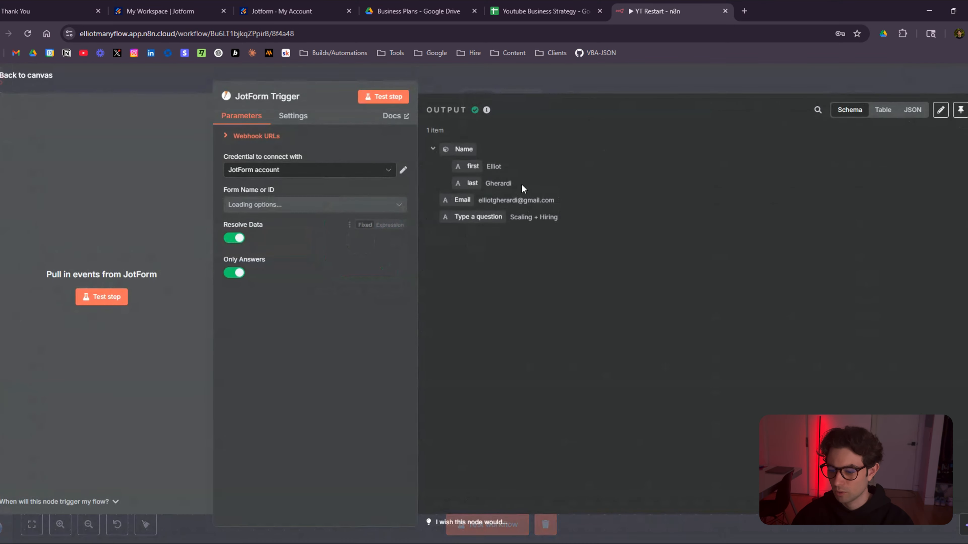
click(960, 115)
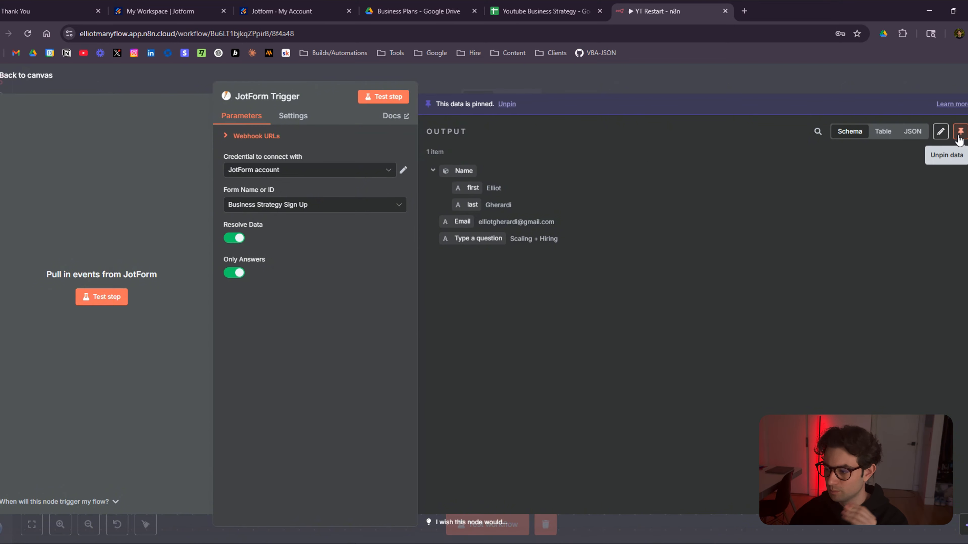
click(626, 79)
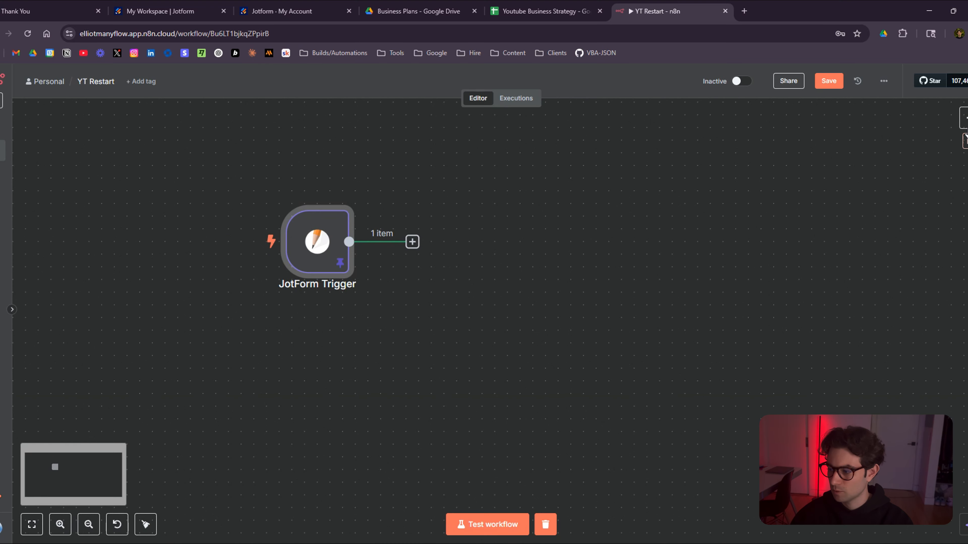
Add an OpenAI node with the Message a Model action after the JotForm Trigger
click(964, 118)
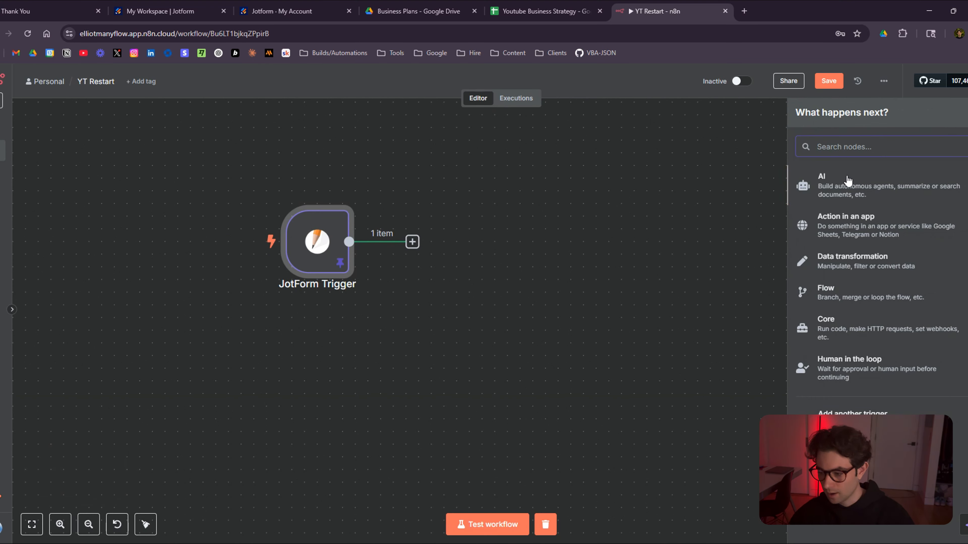
click(877, 192)
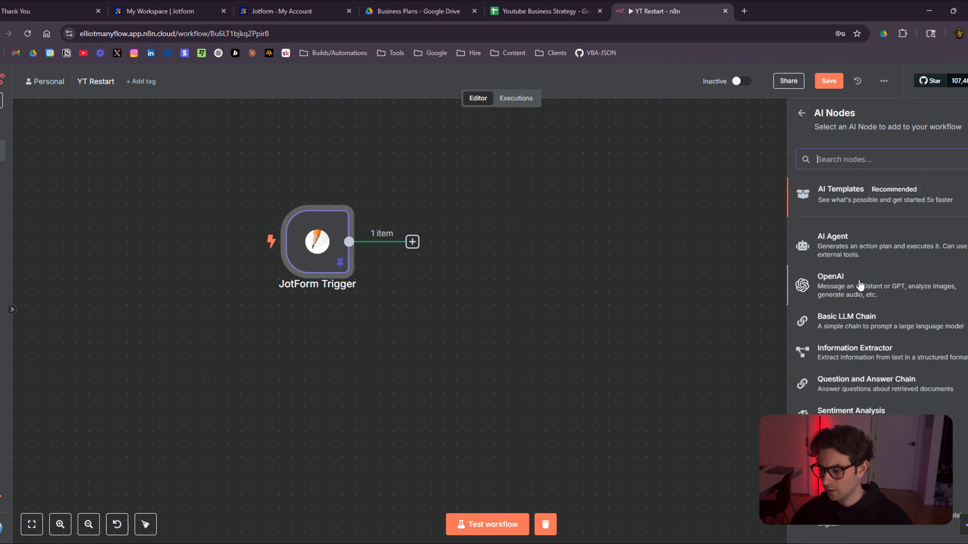
click(852, 285)
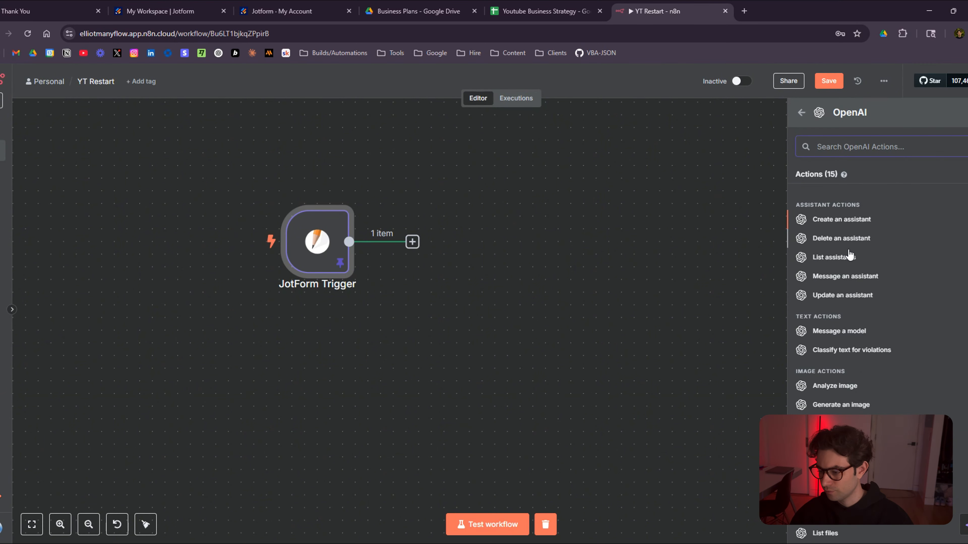
click(841, 331)
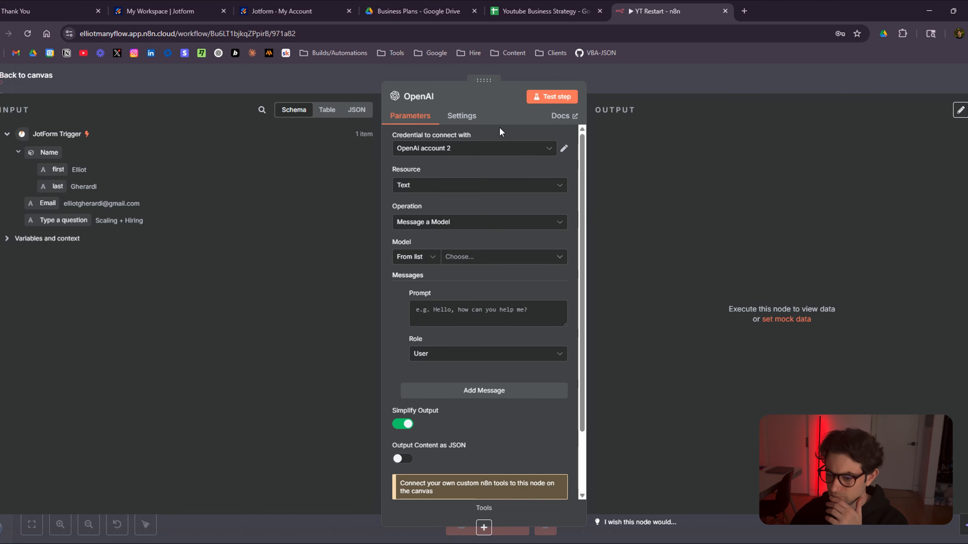
scroll(503, 233, down, 2)
scroll(529, 307, up, 2)
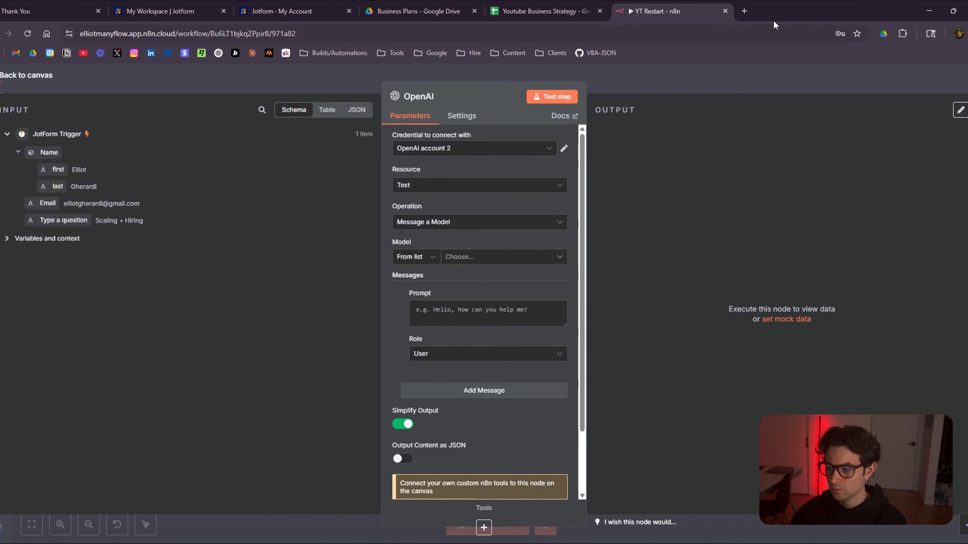
Find OpenAI's API site with a web search for "openai api" and log in to the API Platform with Google
click(744, 11)
text(openai api)
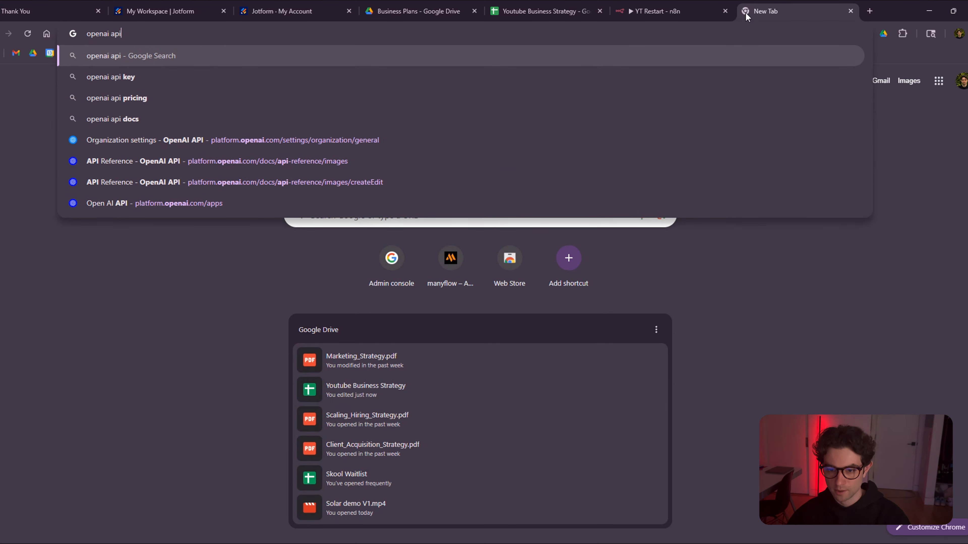
key(Return)
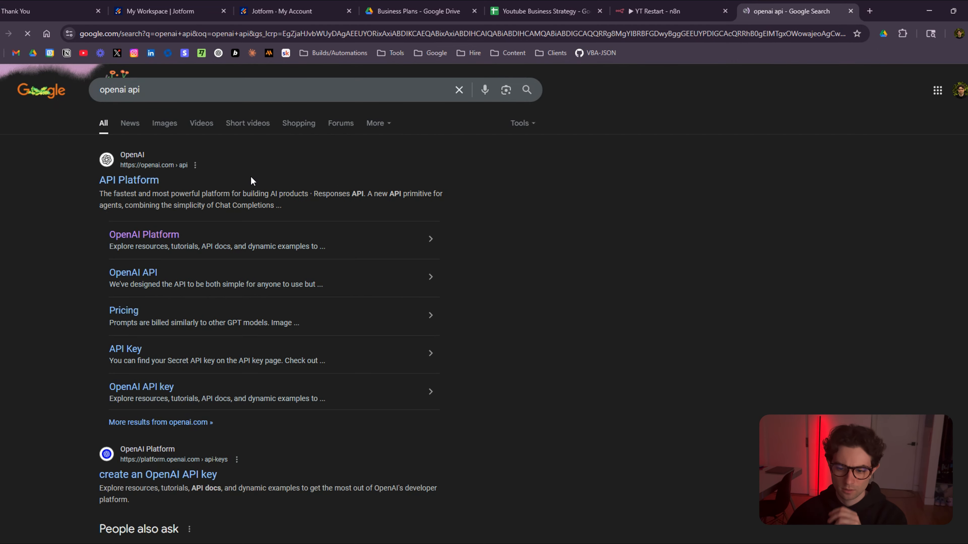
click(148, 182)
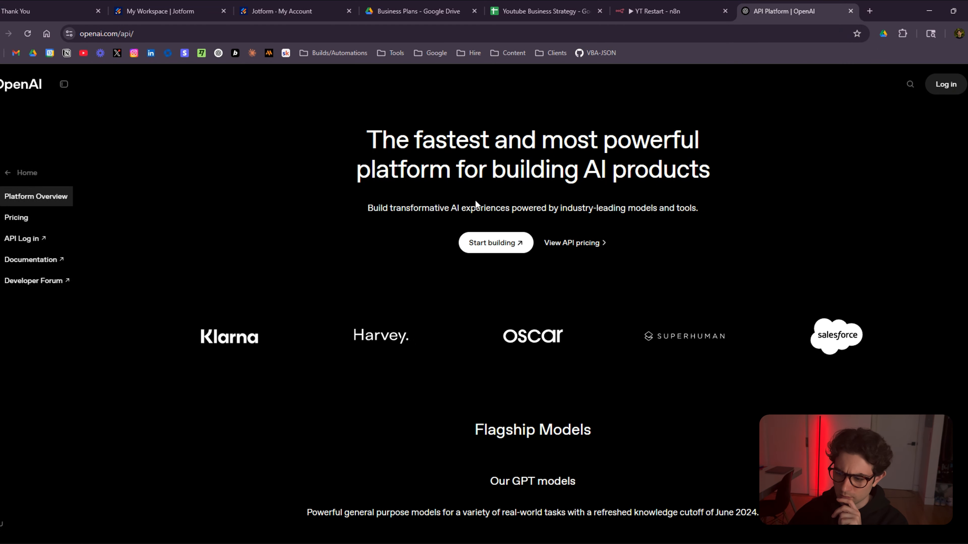
click(943, 89)
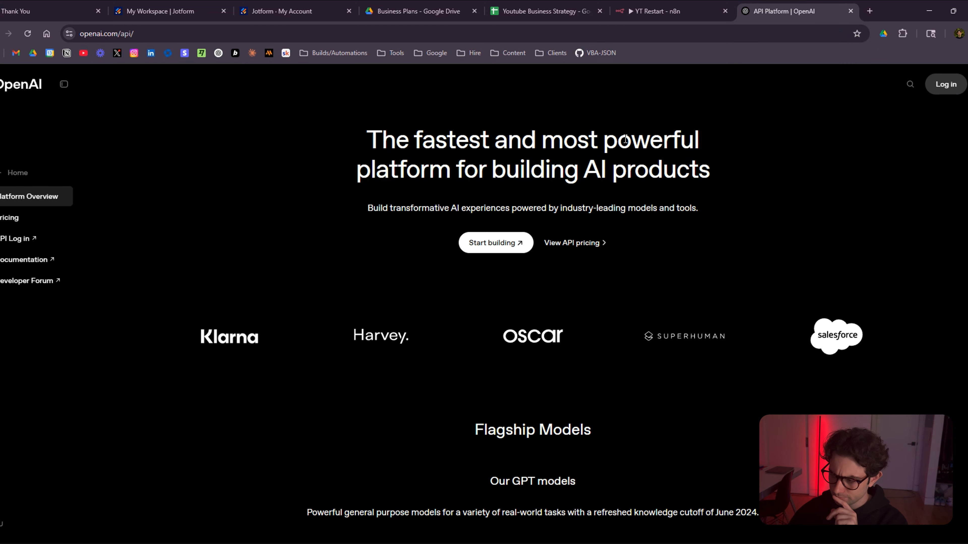
mouse_move(944, 84)
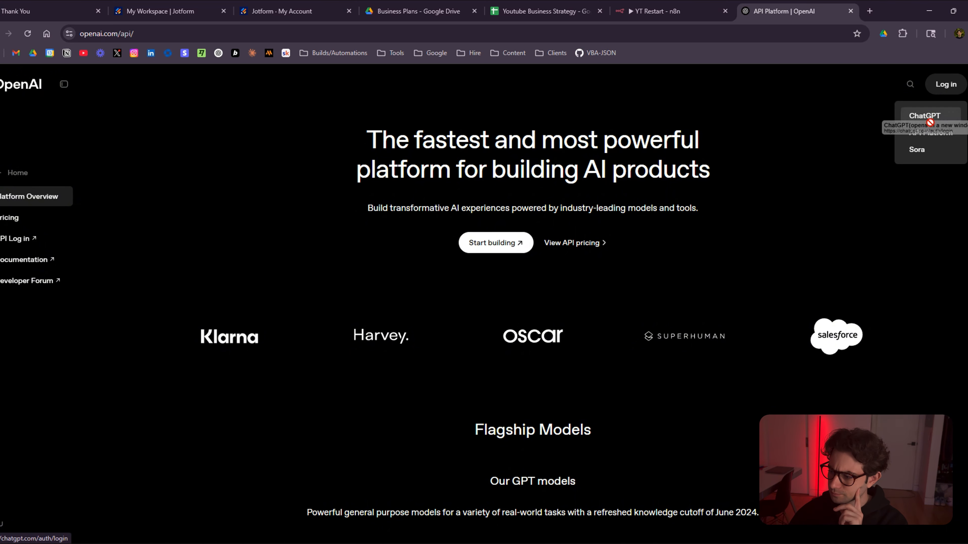
click(932, 139)
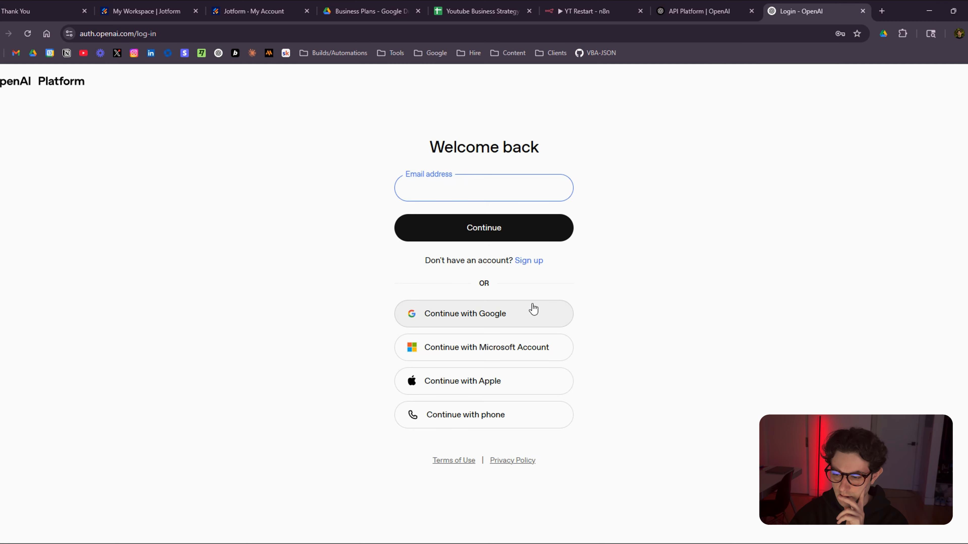
click(499, 312)
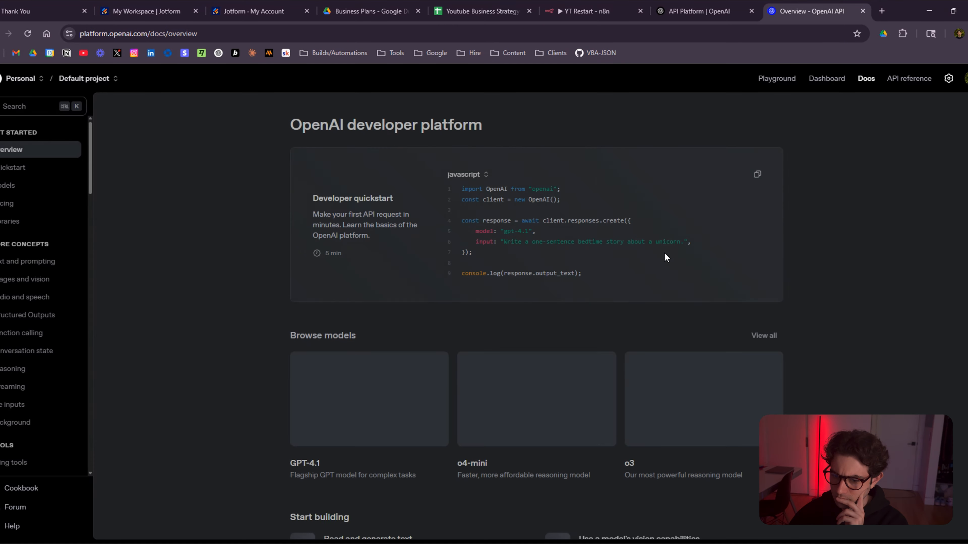
Examine the Default project's API keys and the new secret key options in the OpenAI settings, without creating a key
click(912, 81)
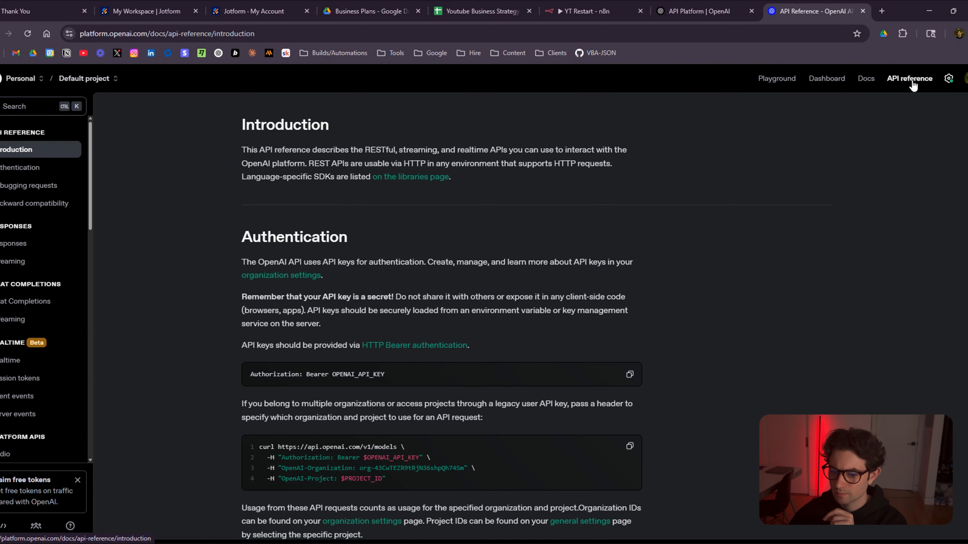
click(949, 78)
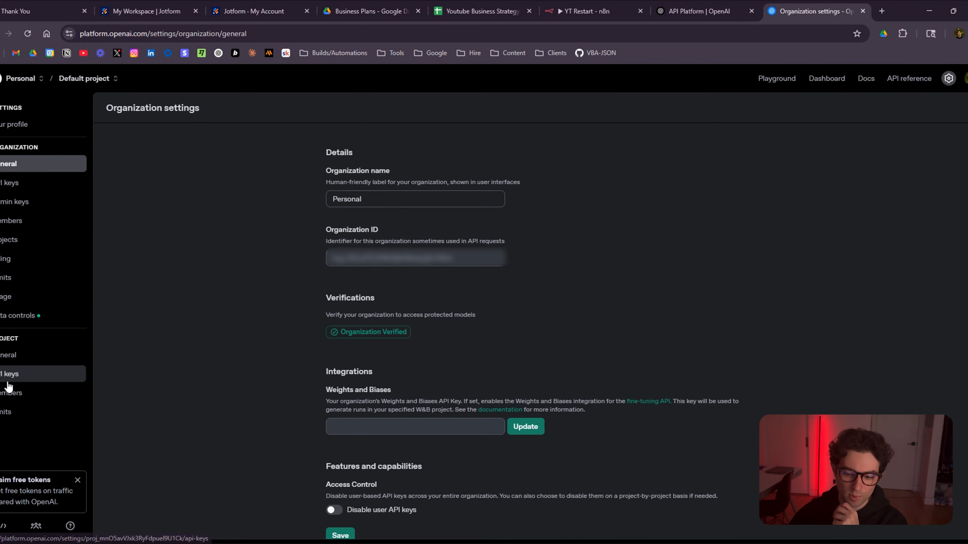
click(82, 374)
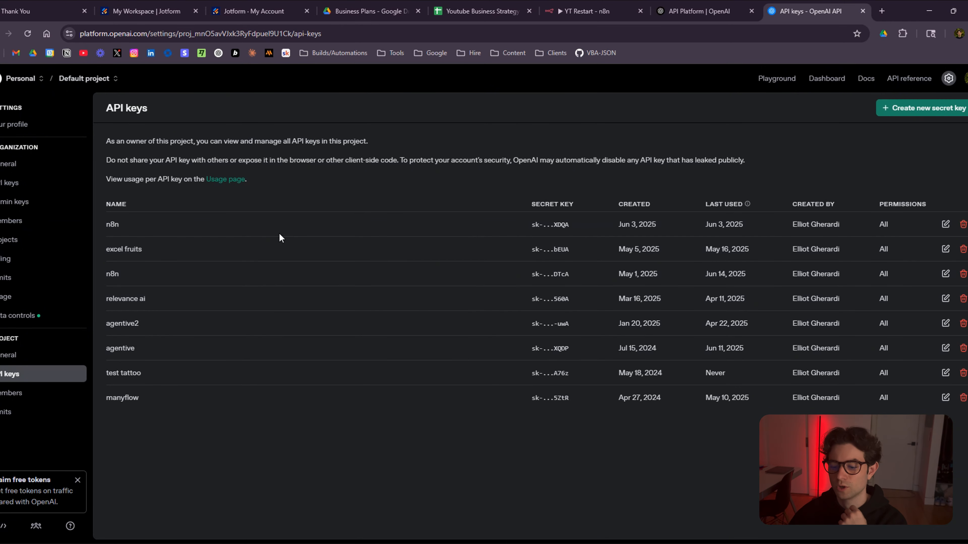
click(924, 109)
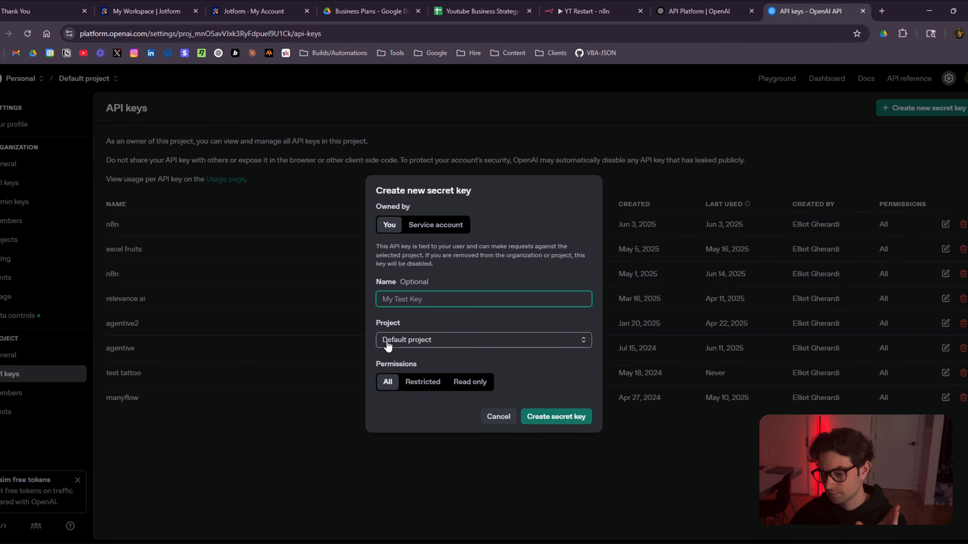
click(456, 343)
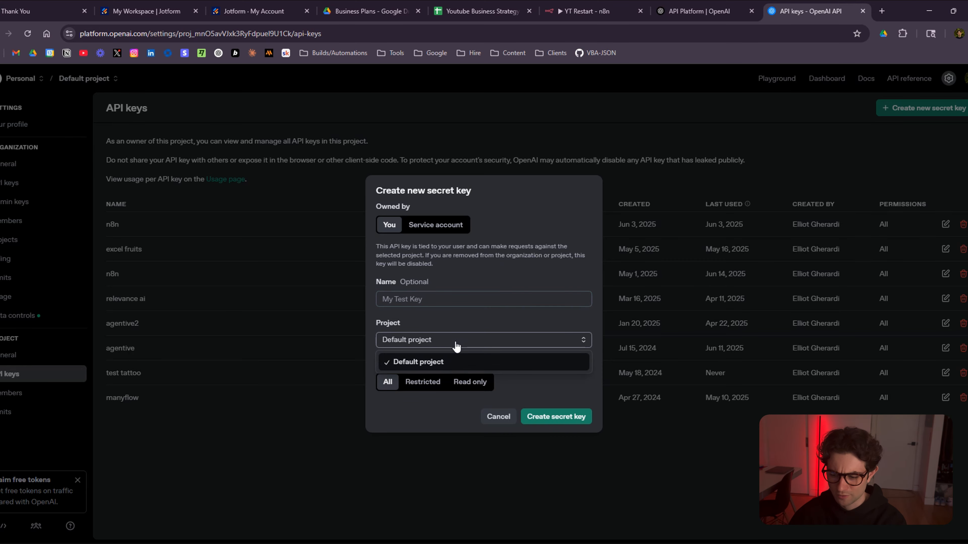
click(455, 342)
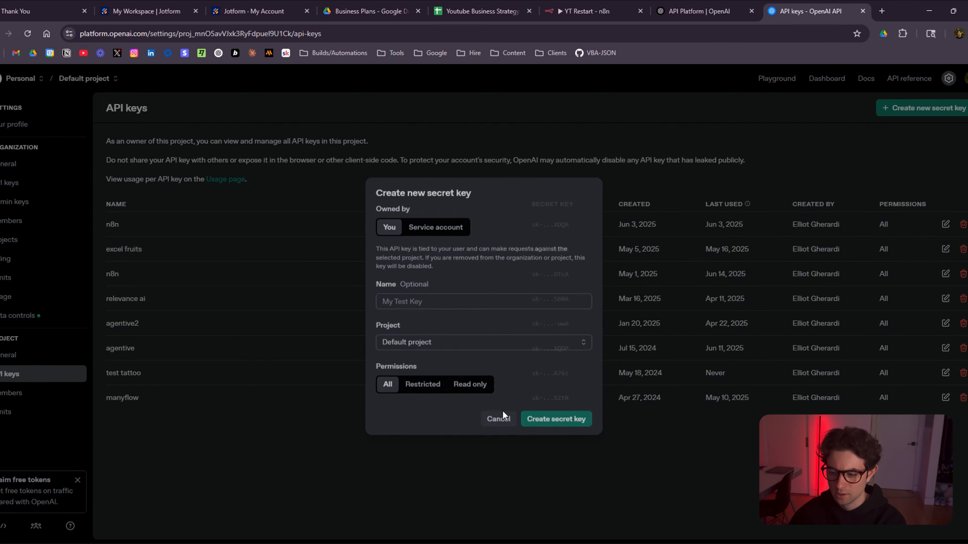
click(498, 415)
Switch back to n8n, set the OpenAI node's model to CHATGPT-4O-LATEST, and review its remaining parameters
click(588, 5)
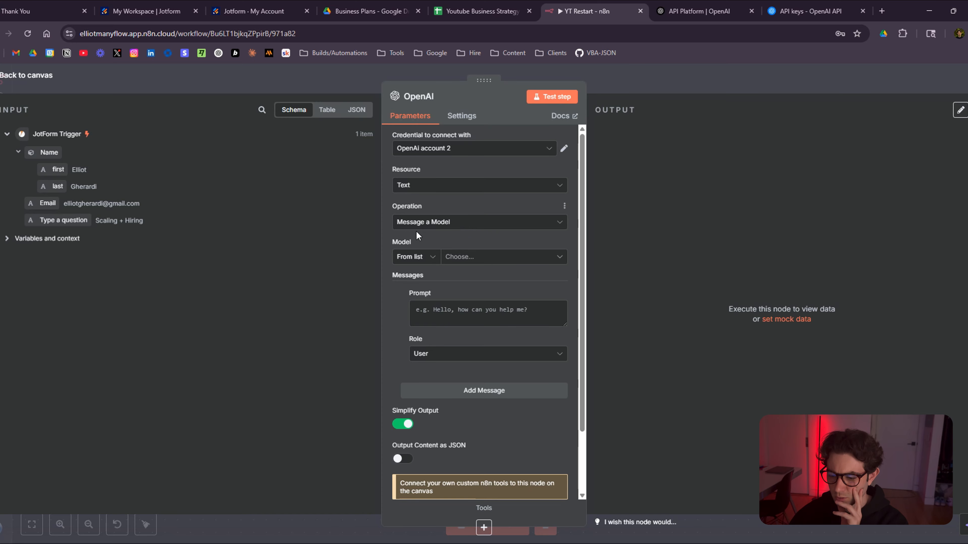
click(466, 260)
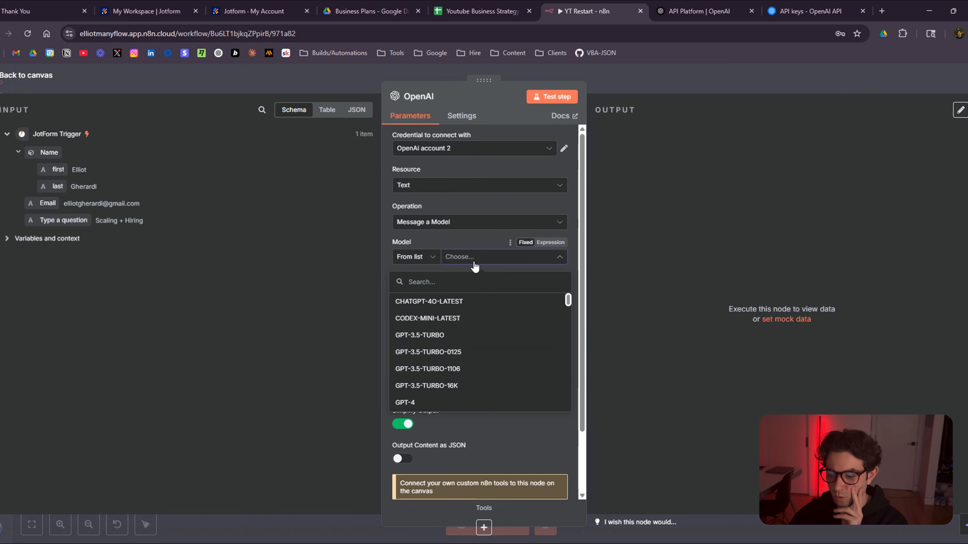
click(434, 308)
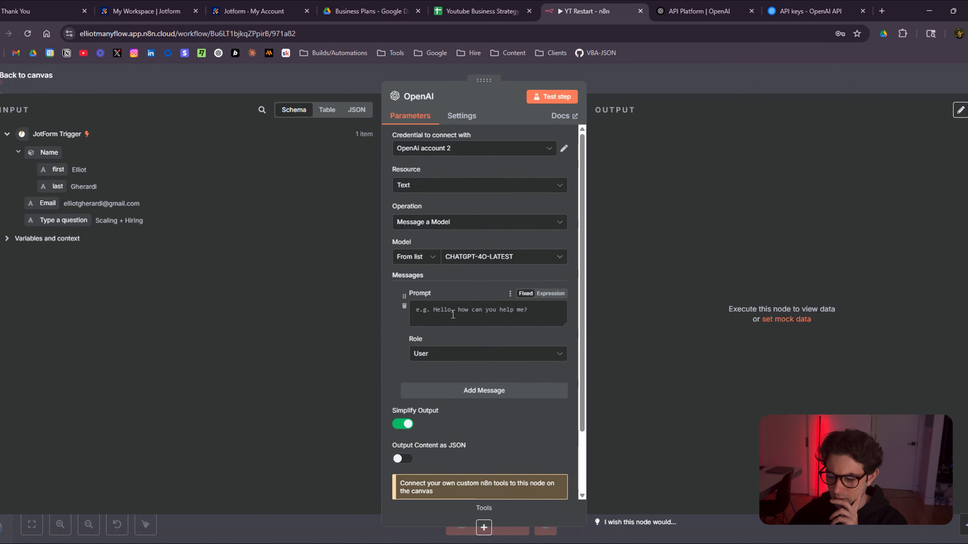
scroll(451, 289, down, 2)
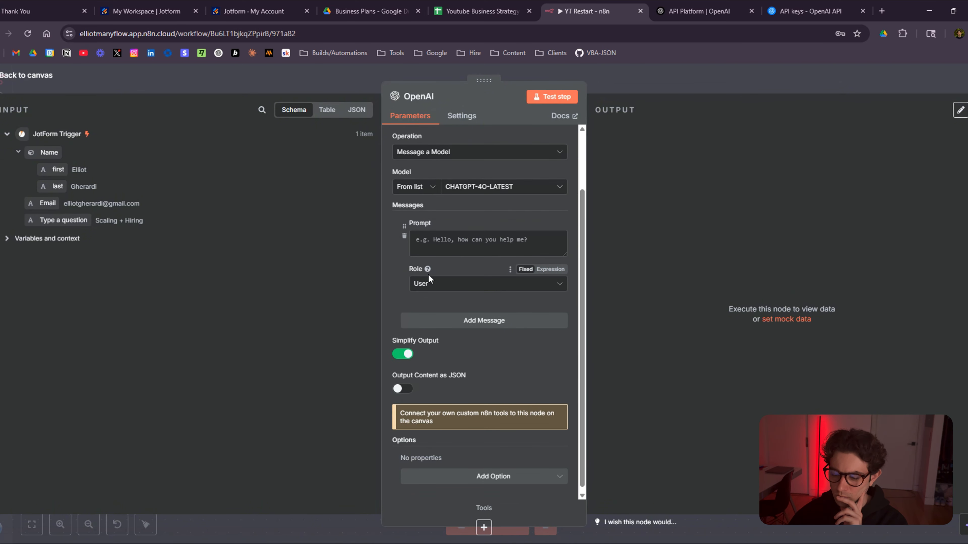
scroll(494, 341, down, 1)
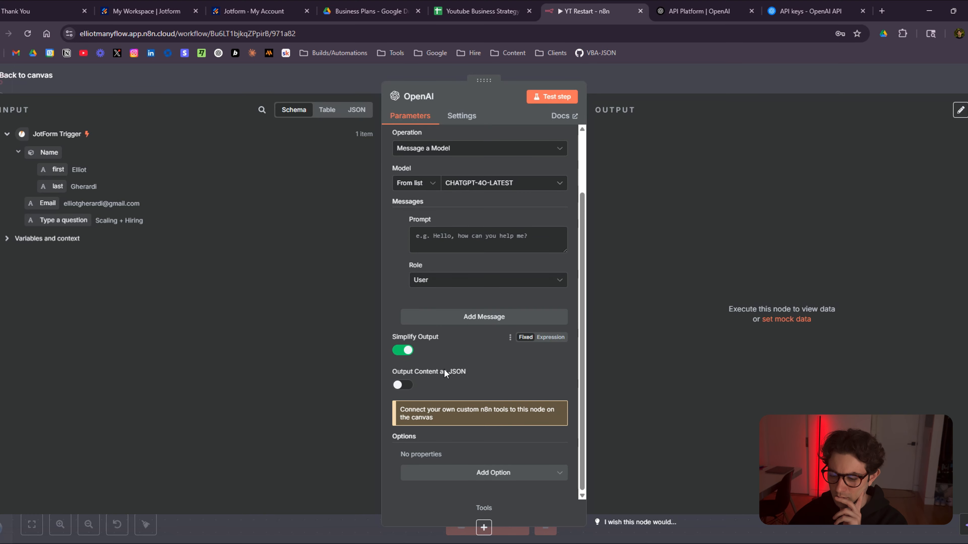
scroll(495, 368, up, 2)
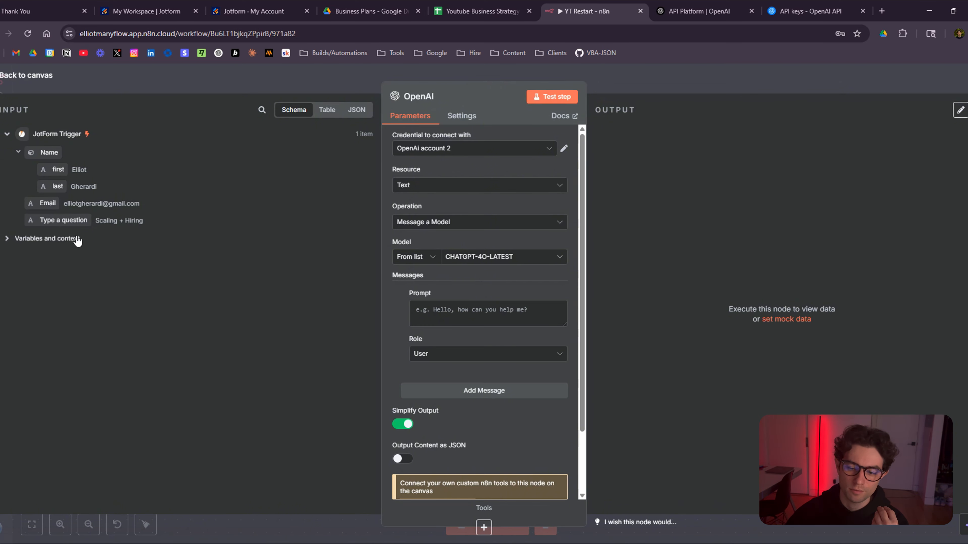
Enter a prompt requesting a short, witty, professional HTML email about the PDF plan, with the JotForm first name and 'Type a question' answer as input data
click(455, 305)
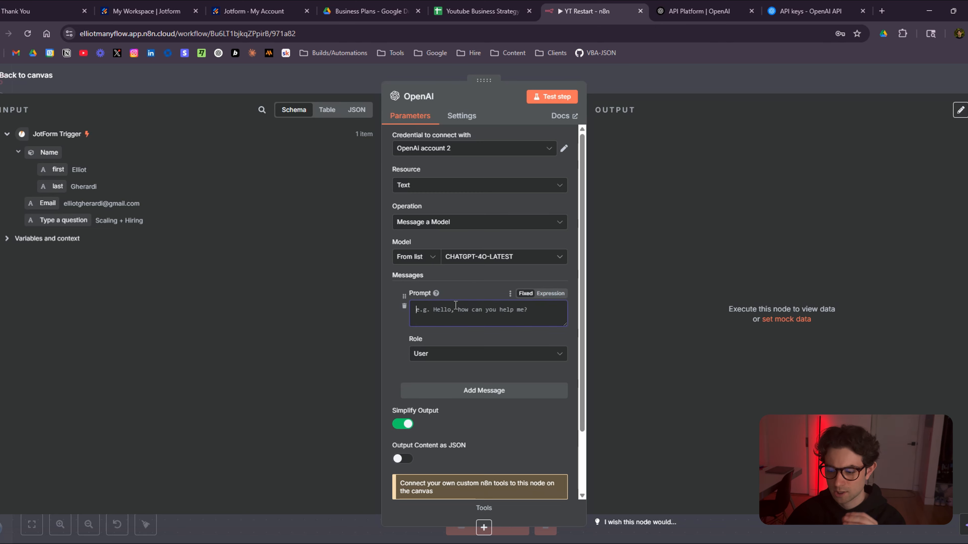
drag(565, 324, 570, 411)
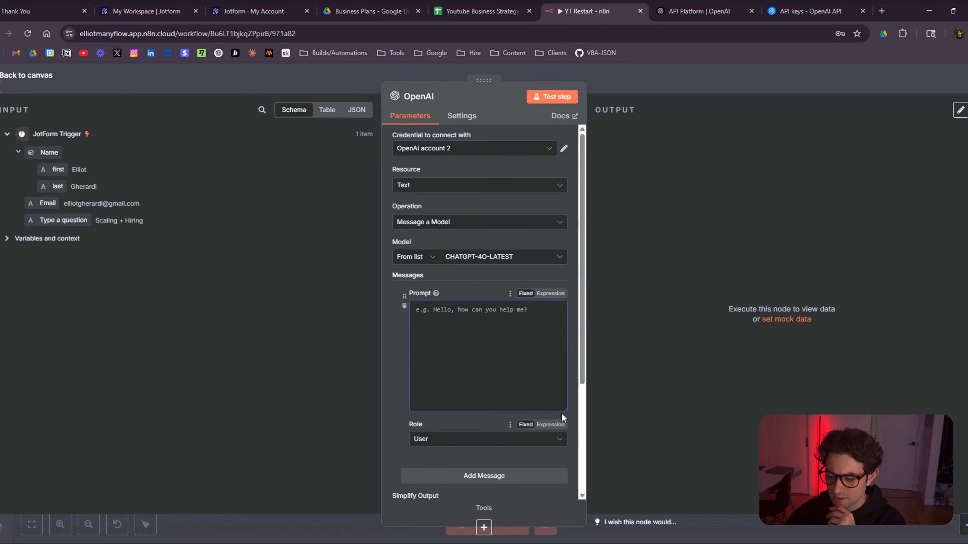
text(#TASK: Write a short, witty, and professional email to an interested prospect who submitted a lead form expressing interest in a business strategy plan. There are three possible categories they may have selected:  -Marketing Strategy  -Client Acquisition Strategy  -Scale + Hire Strategy   ##Generate a personalized email that:  Acknowledges the plan they selected  Mentions that the PDF document (with additional details and the proposal) is attached  Expresses enthusiasm about working with them  Ends with a friendly, open-ended note encouraging them to reply  You do not need to handle the PDF upload—assume it’s automatically attached. Keep the tone confident, warm, and easy to read. Never add a subject or a signature.  Your response should be in clean valid HTML to ensure perfect spacing for a professional email.  ---  #Input Data:  First Name: {{ $json.Name.first }}  Selected Plan: {{ $json['Type a question'] }})
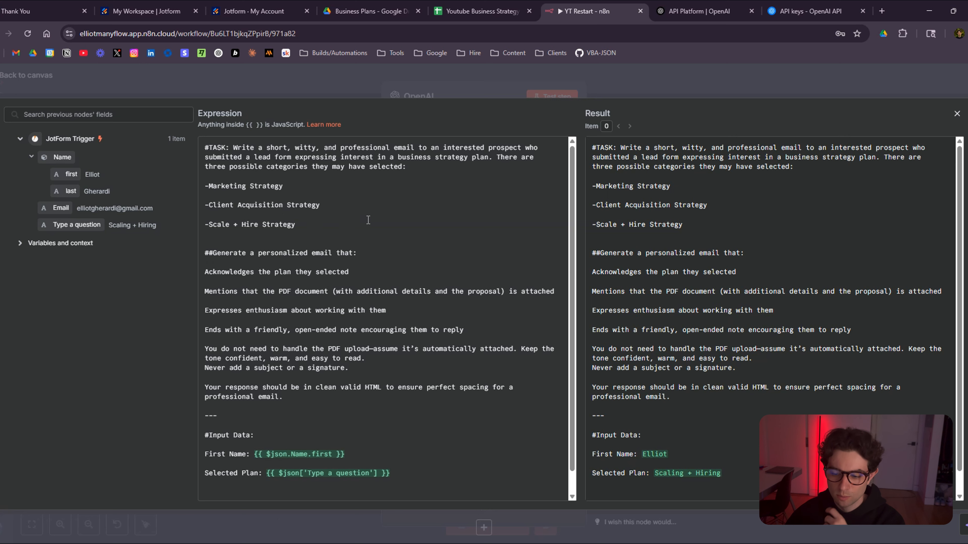
scroll(237, 224, down, 1)
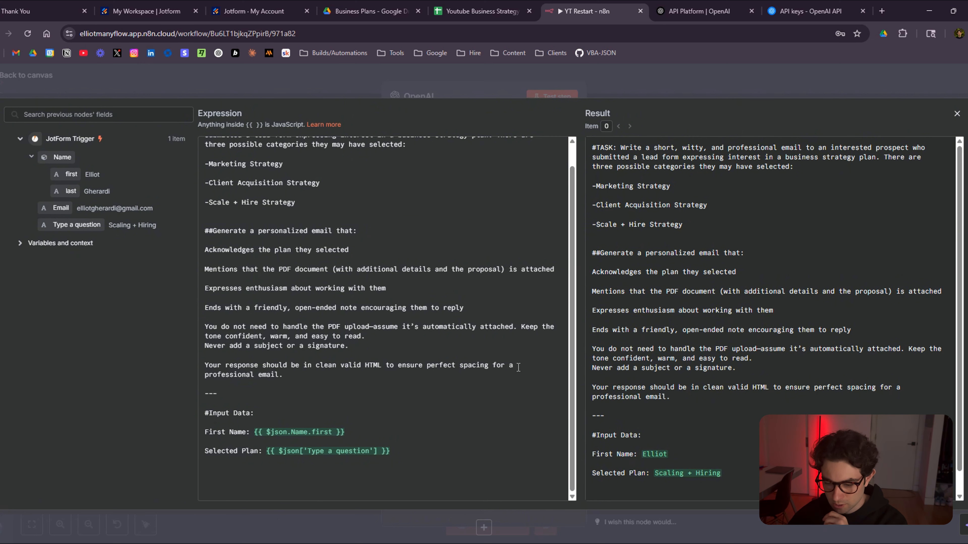
click(288, 374)
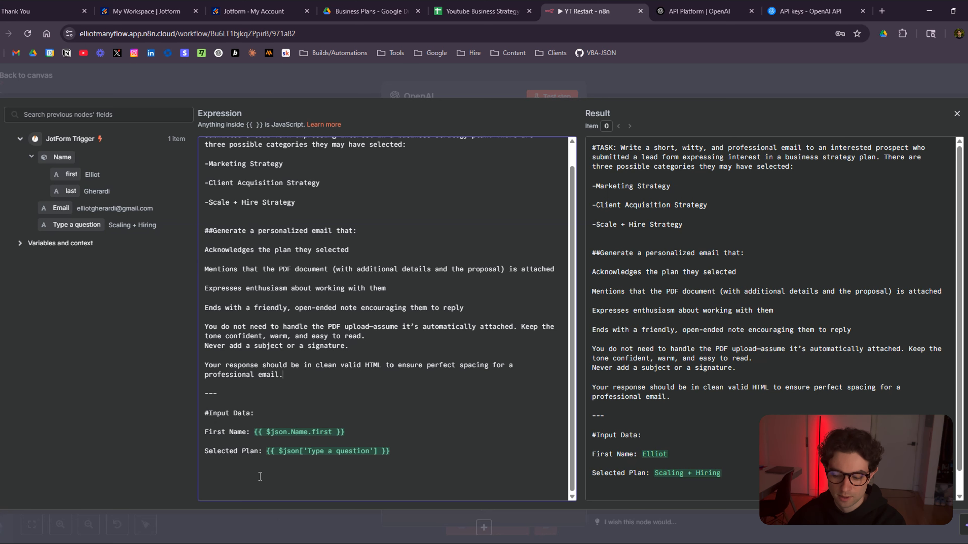
scroll(672, 379, down, 1)
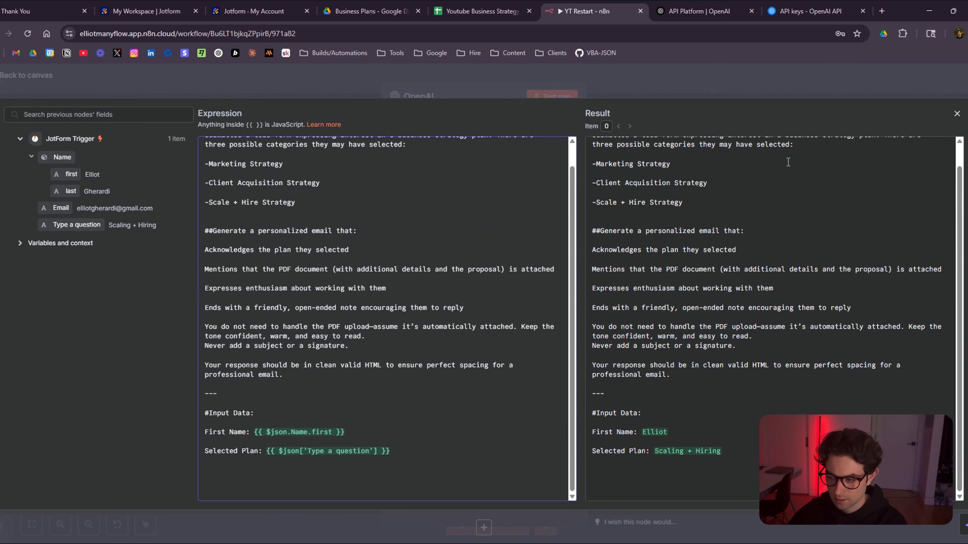
click(957, 113)
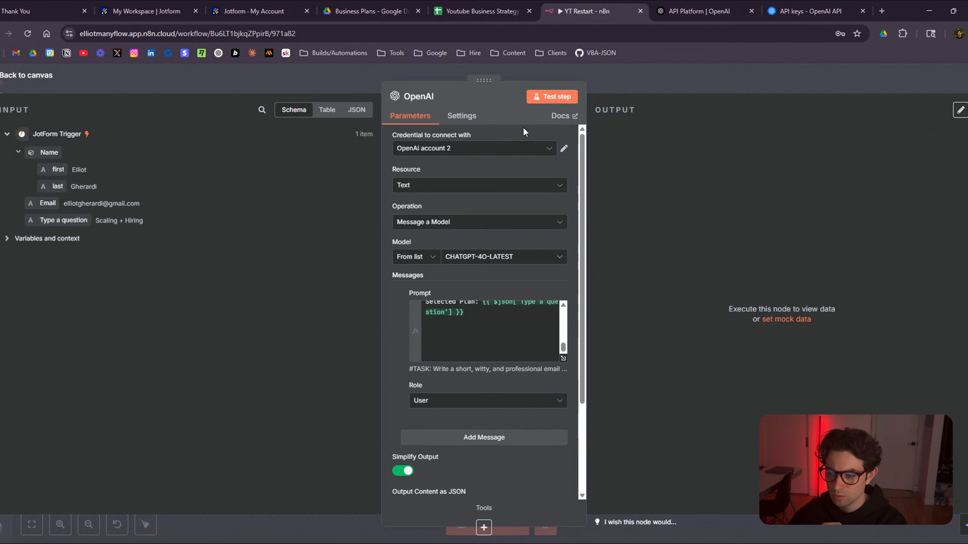
Test the OpenAI node and check the generated HTML email in the message content output
click(553, 96)
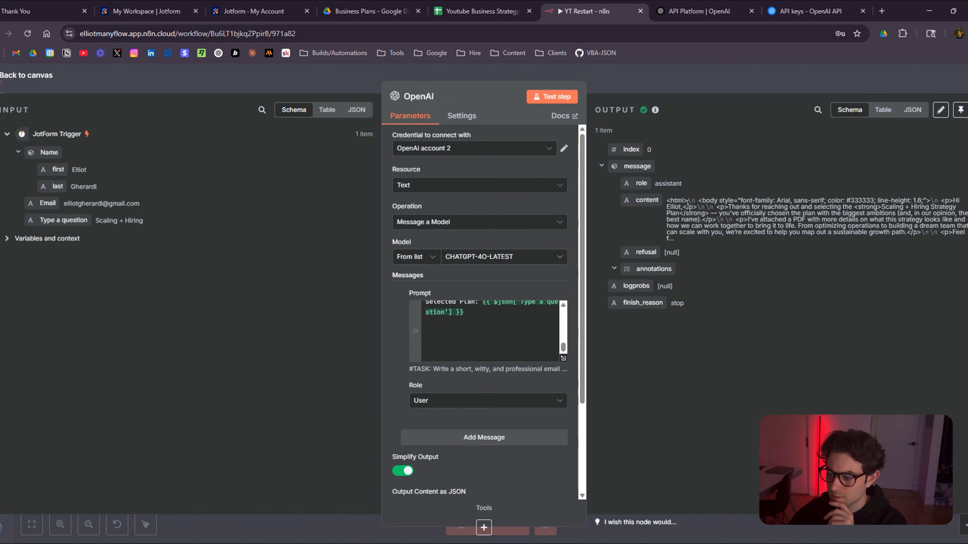
drag(667, 200, 933, 235)
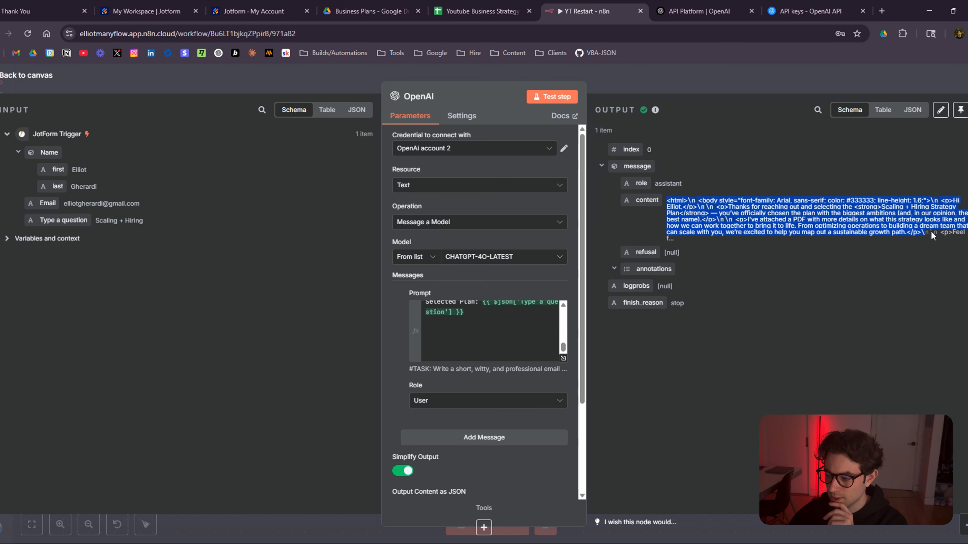
click(884, 214)
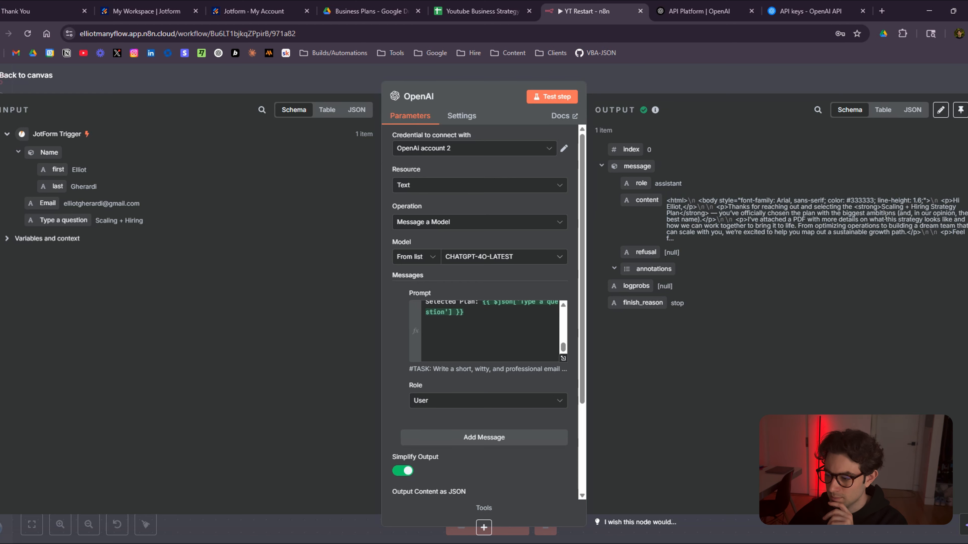
double_click(682, 201)
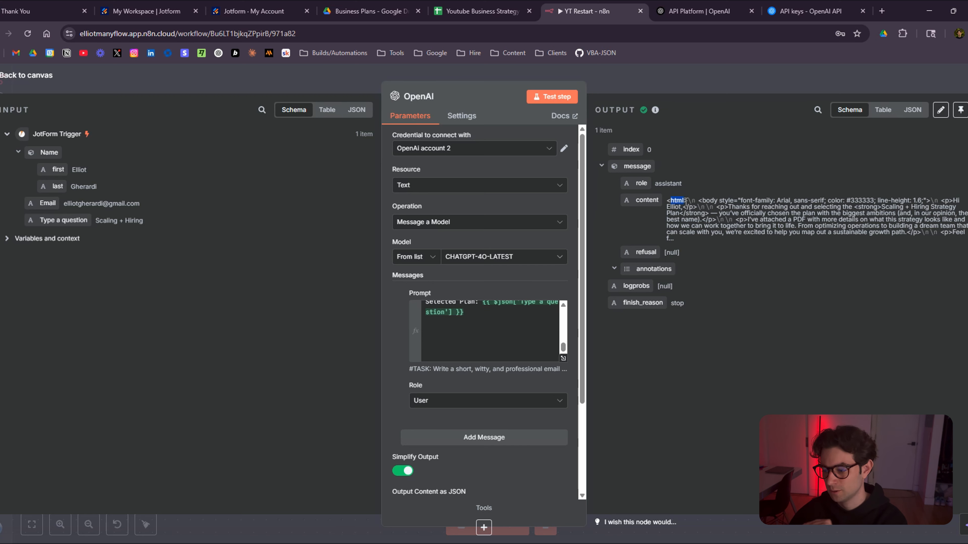
click(711, 210)
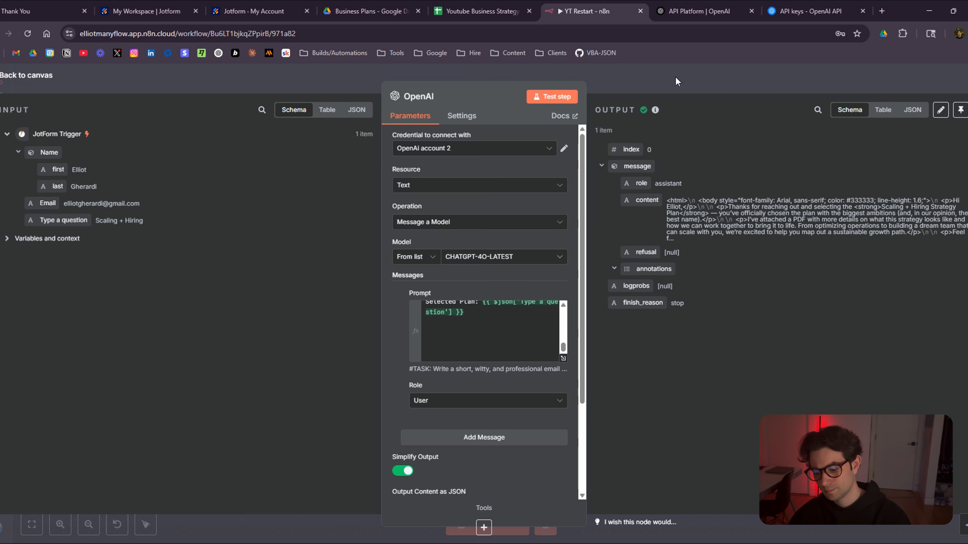
scroll(478, 296, down, 3)
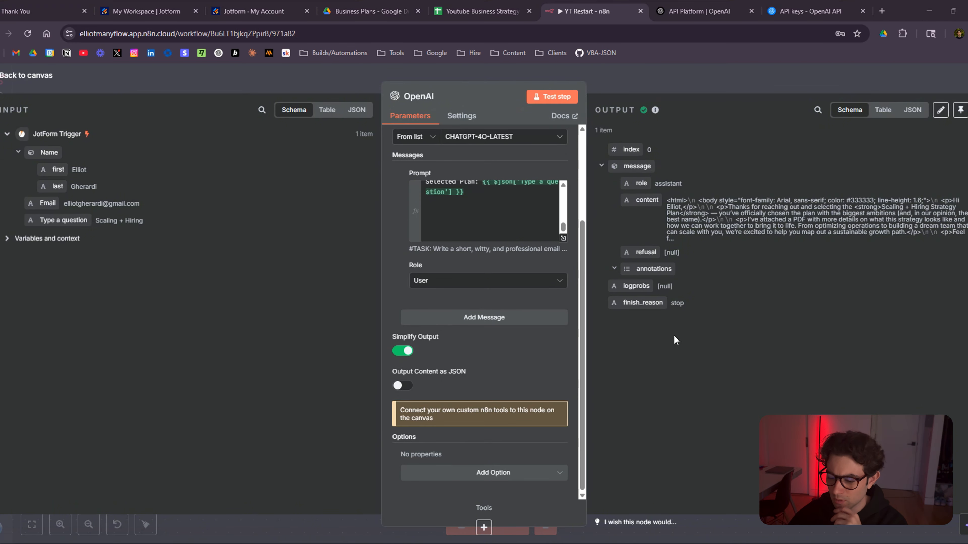
Return to the canvas and add a Switch node after the OpenAI node
click(816, 83)
drag(498, 257, 522, 257)
scroll(694, 318, down, 4)
drag(716, 323, 633, 317)
click(965, 118)
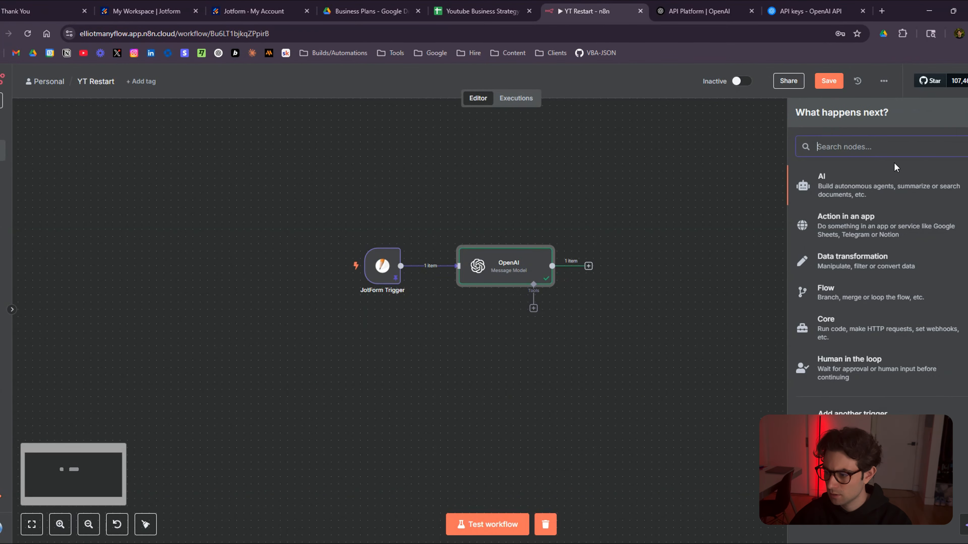
text(switch)
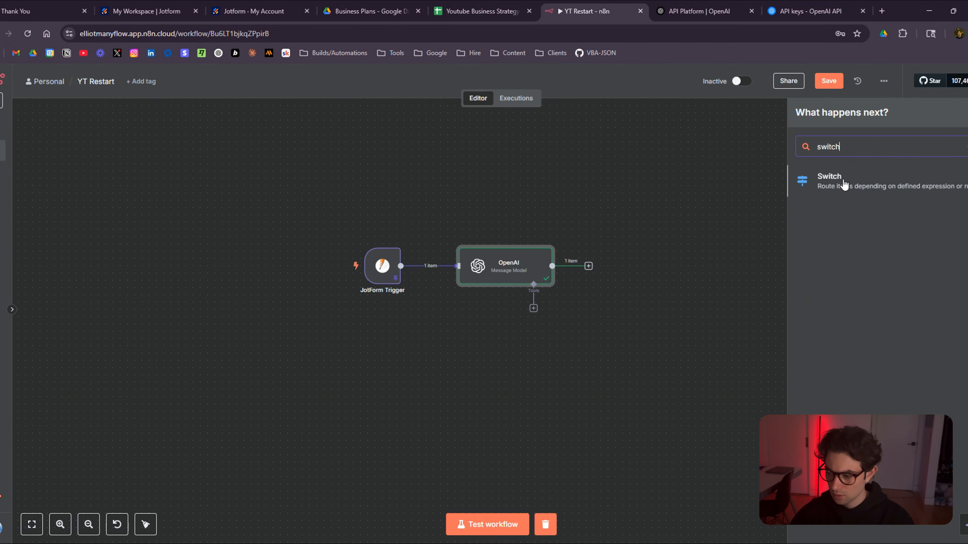
click(824, 180)
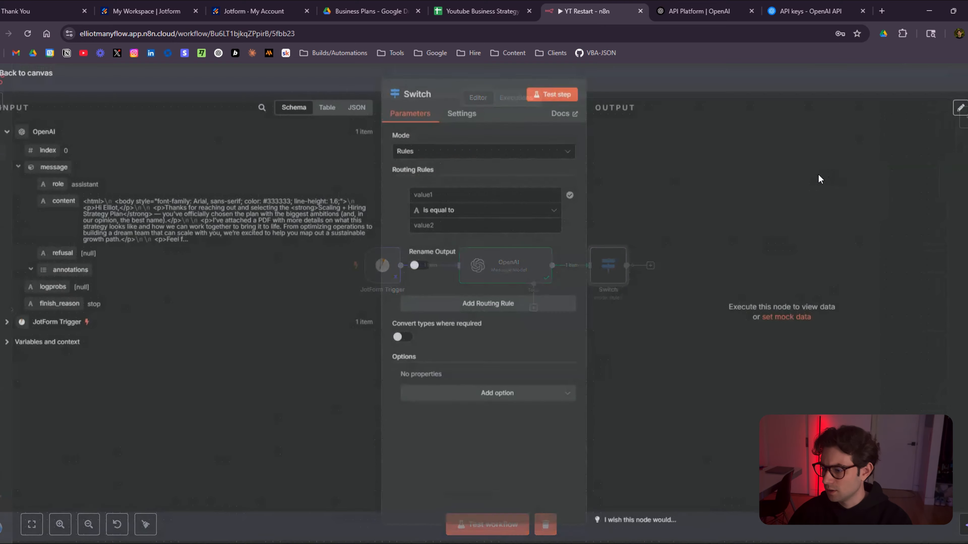
click(632, 88)
drag(618, 269, 631, 264)
scroll(511, 293, up, 3)
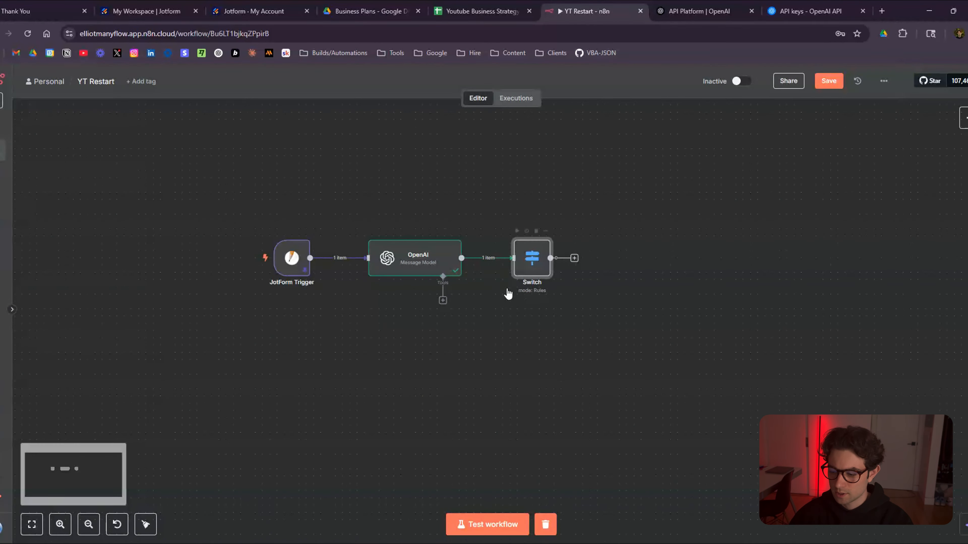
Set the Switch node's first rule to JotForm Trigger's 'Type a question' is equal to 'Scaling + Hiring', and rename its output 'Scaling Strat'
double_click(520, 255)
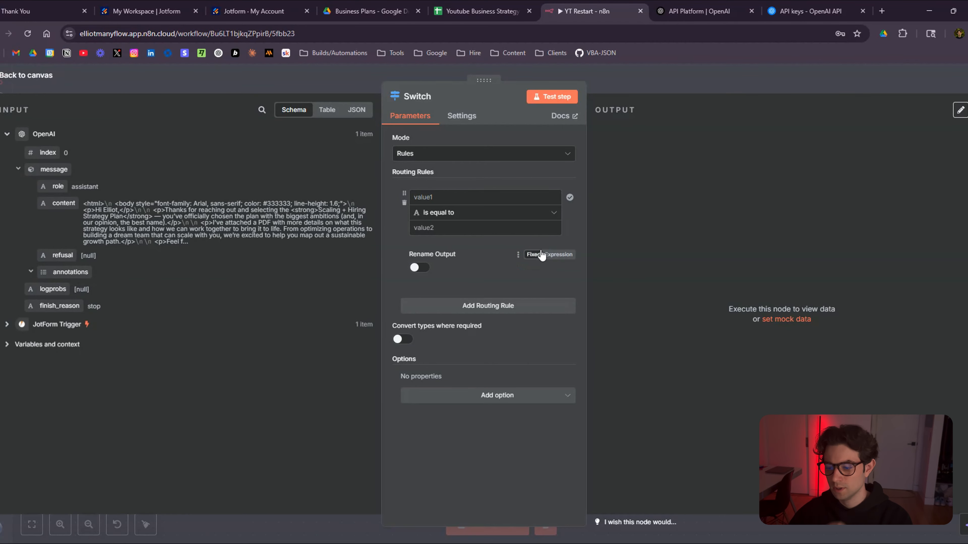
click(7, 324)
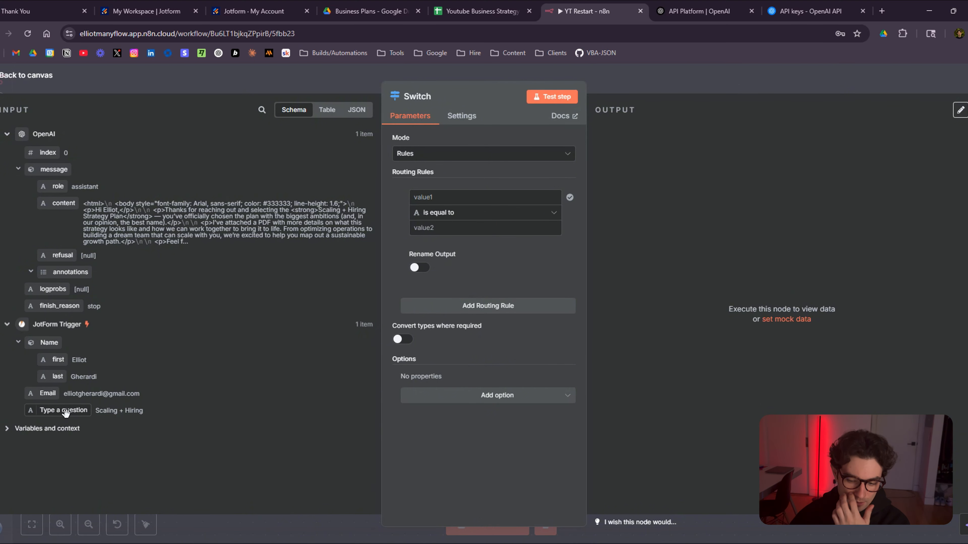
drag(64, 412, 457, 204)
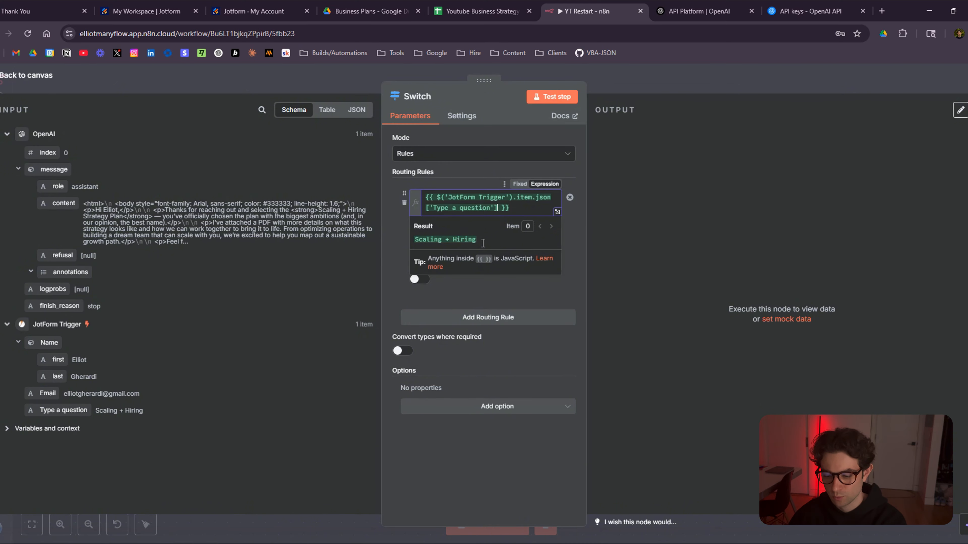
click(477, 300)
click(455, 239)
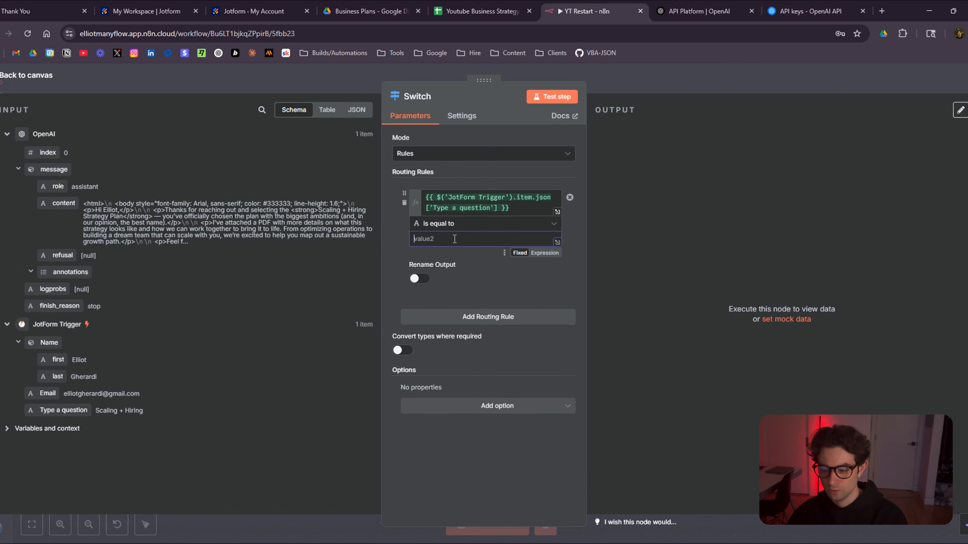
text(Scaling +)
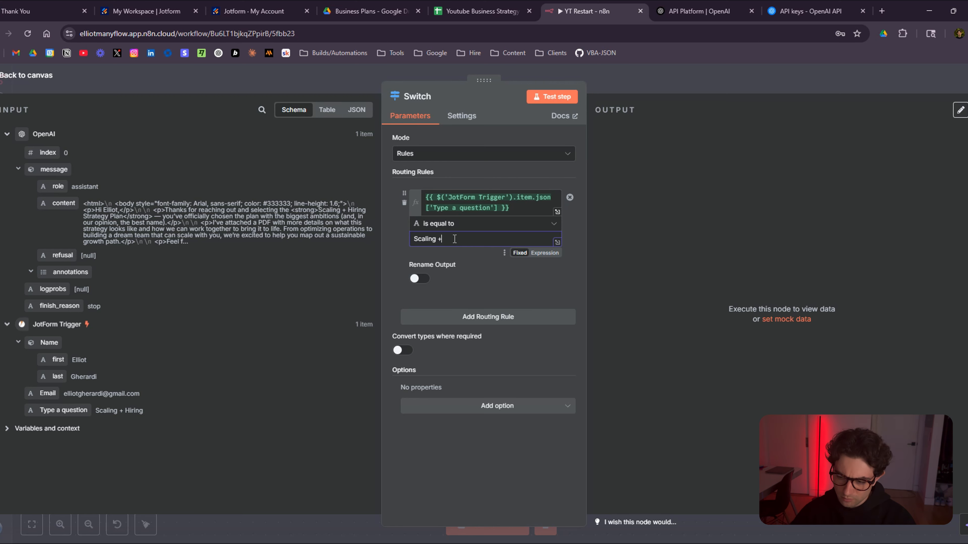
text(Jiring)
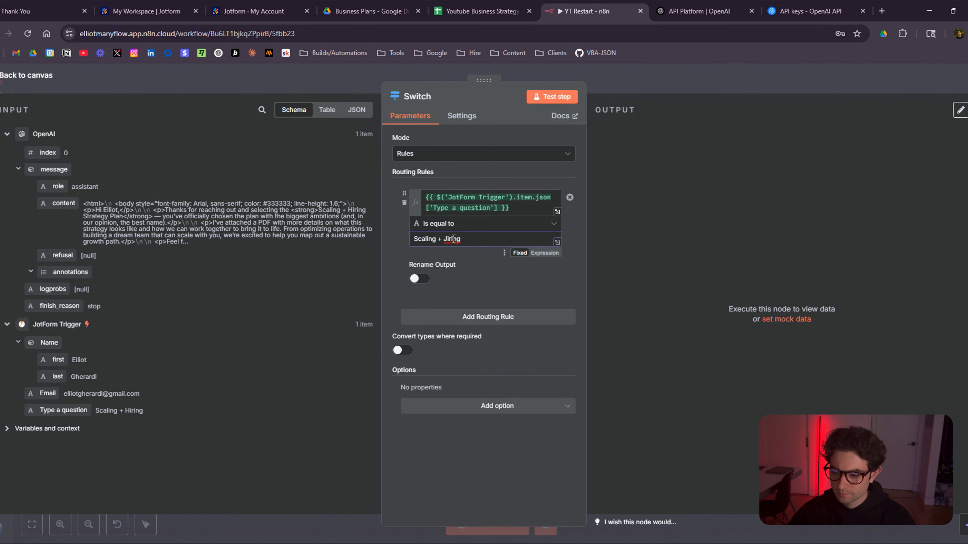
key(BackSpace)
text(H)
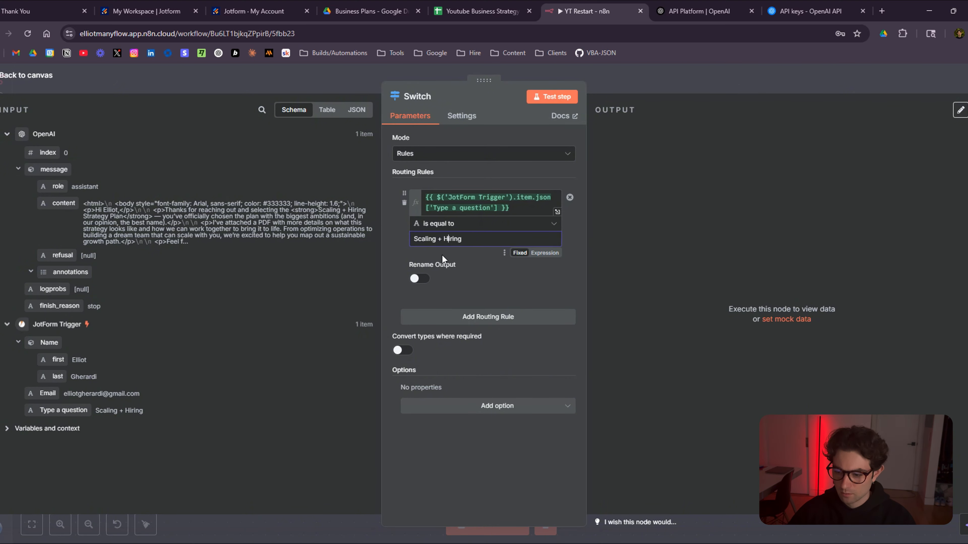
click(490, 280)
click(459, 309)
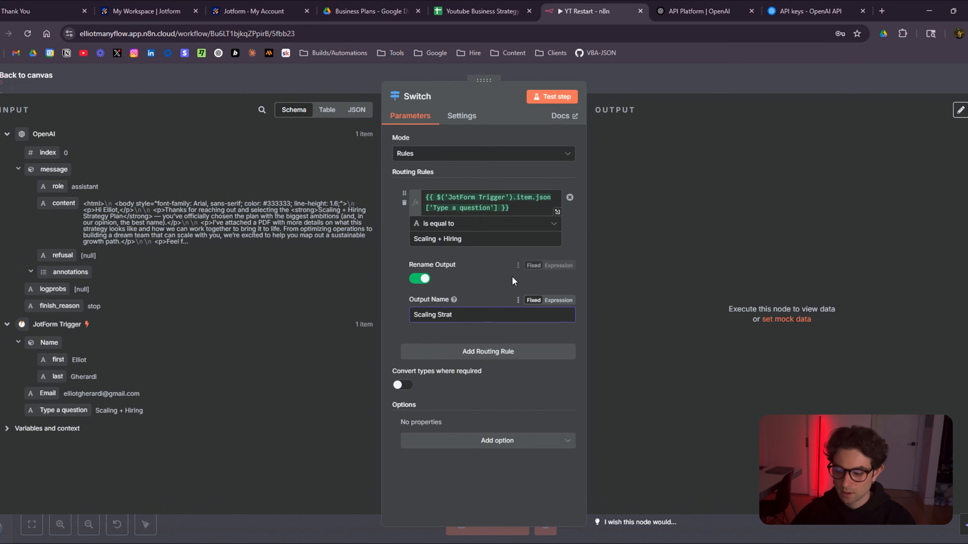
Add a second routing rule matching the JotForm Trigger's 'Type a question' answer when it is equal to 'Marketing Strategy'
click(467, 353)
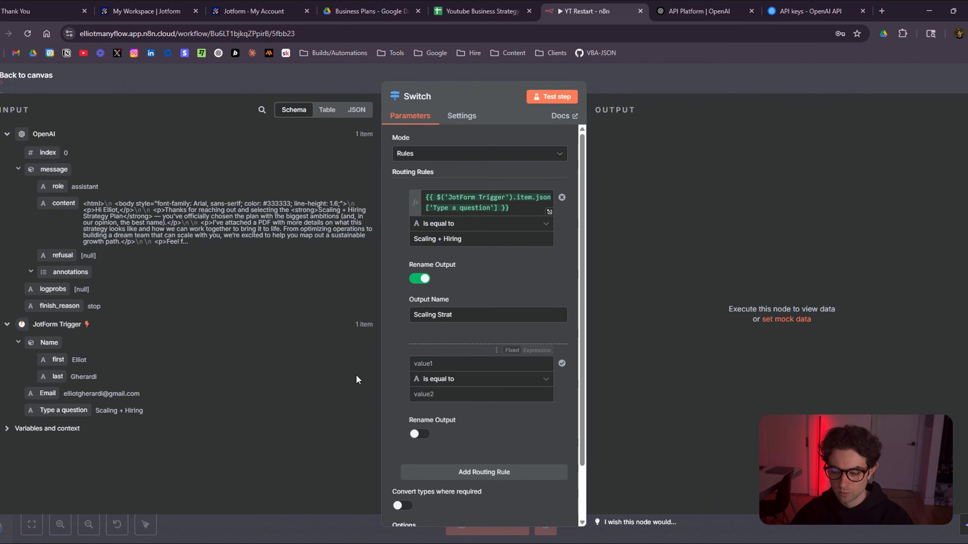
drag(50, 416, 457, 366)
scroll(444, 349, down, 2)
click(440, 396)
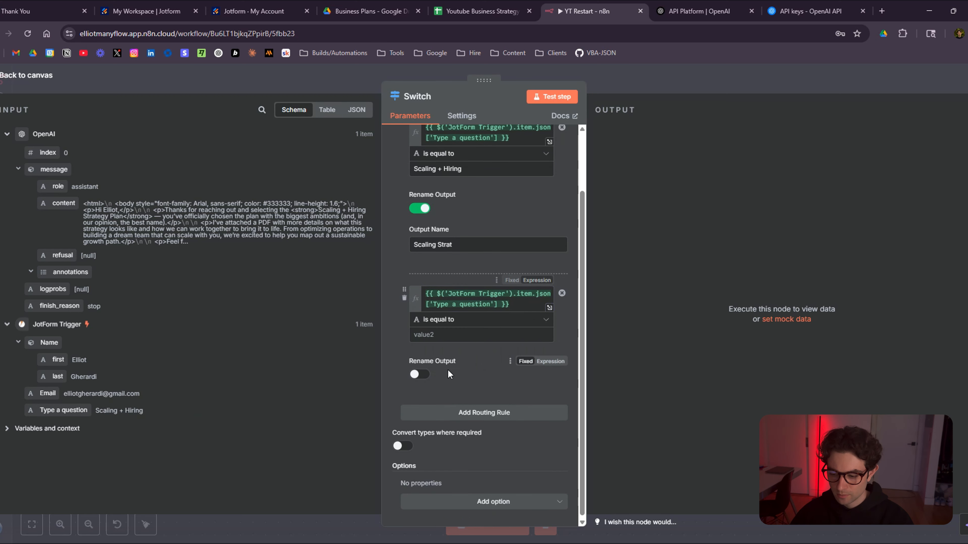
click(455, 334)
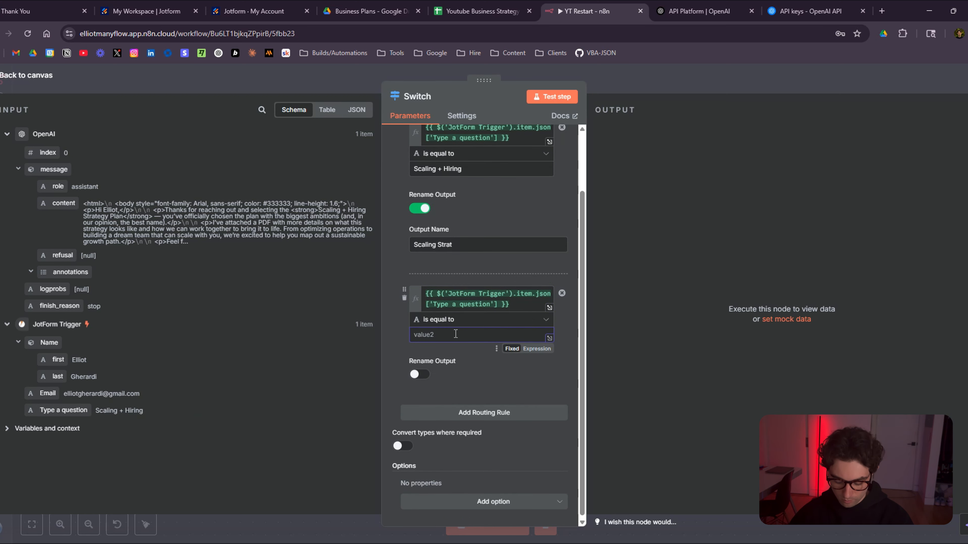
text(Marketing)
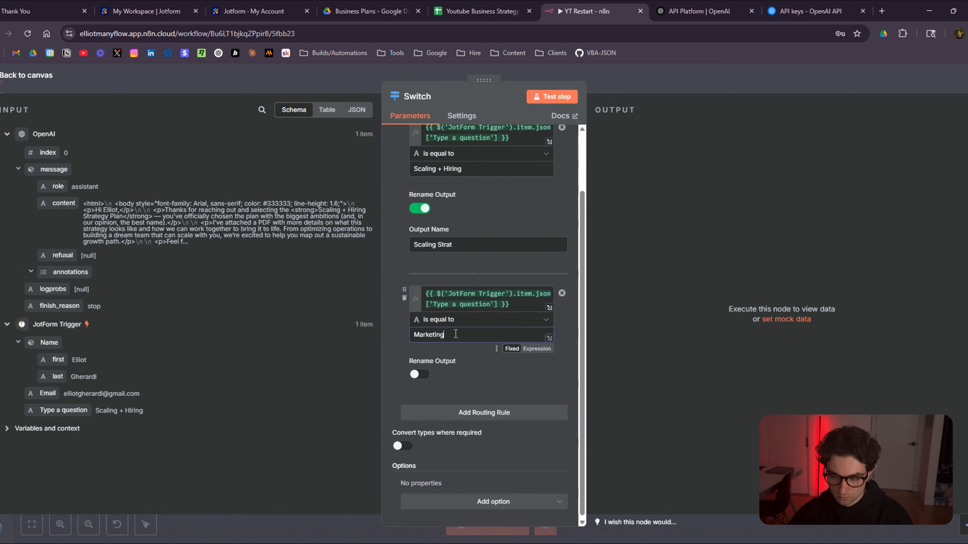
text( Strategy)
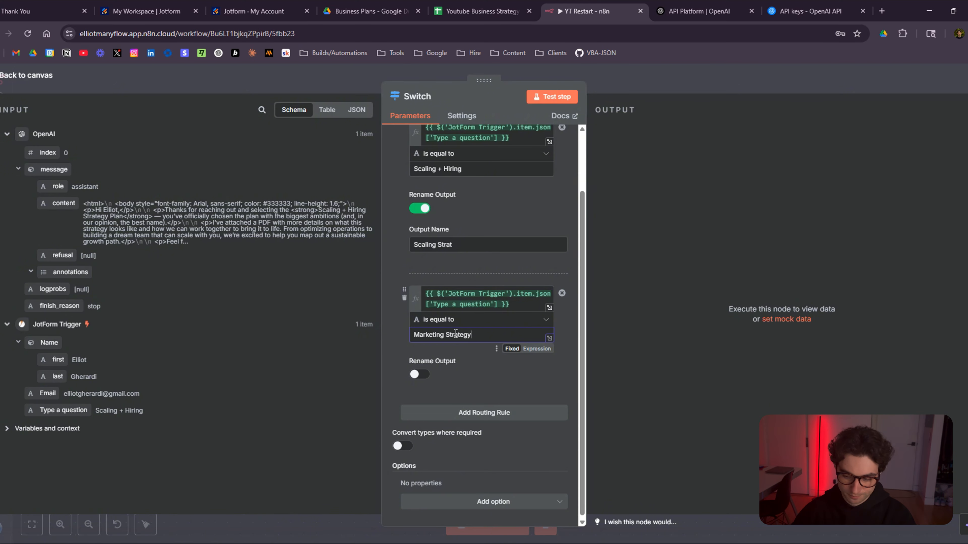
Add a third routing rule to the Switch node and start editing its first value
click(484, 414)
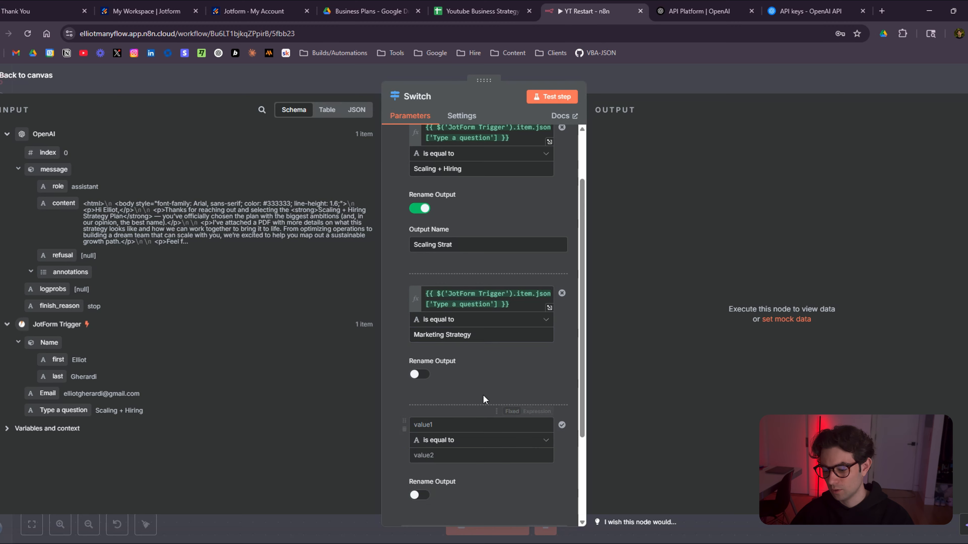
scroll(493, 305, down, 2)
scroll(493, 263, down, 1)
click(461, 301)
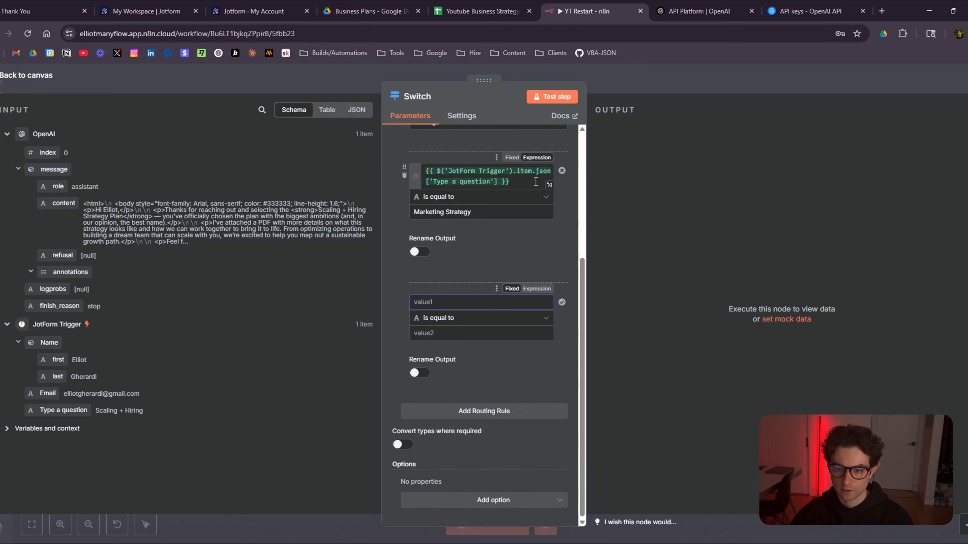
Look up the Client_Acquisition_Strategy.pdf file in Google Drive and the strategy choices in the Jotform sign-up form, then return to n8n
click(368, 11)
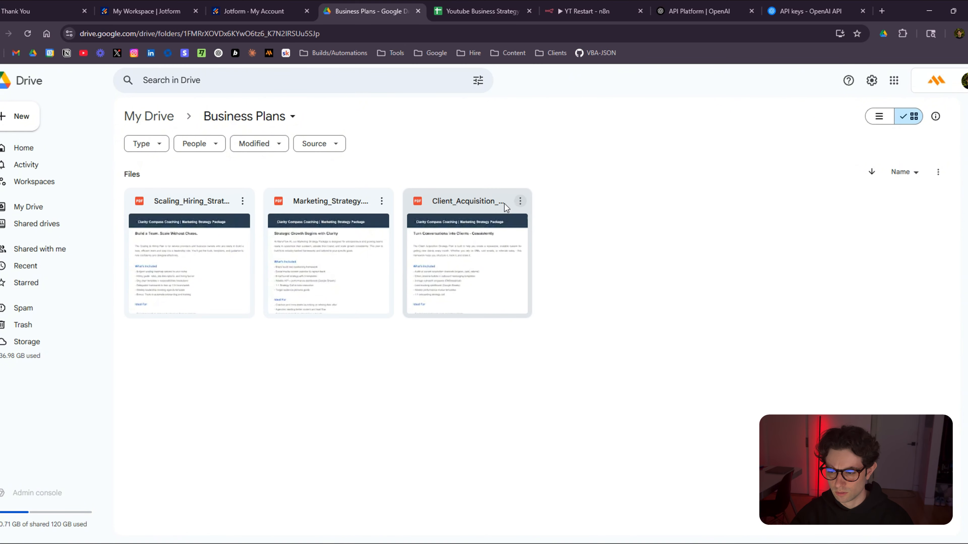
click(504, 212)
double_click(463, 234)
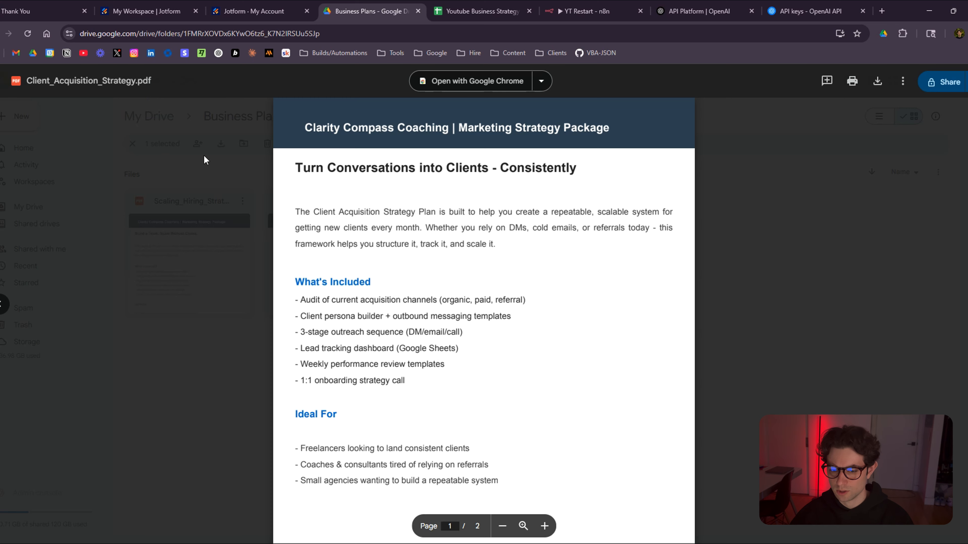
click(31, 7)
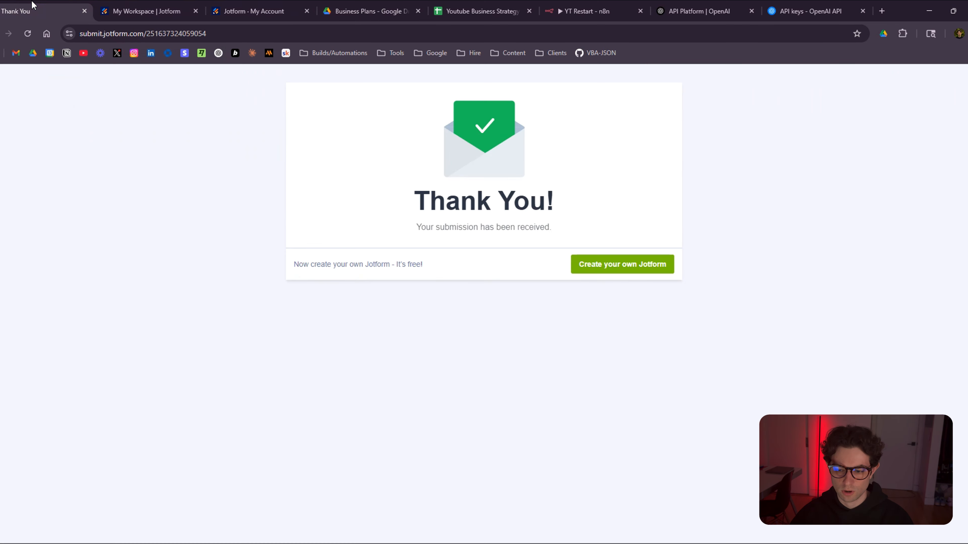
key(alt+Left)
click(372, 386)
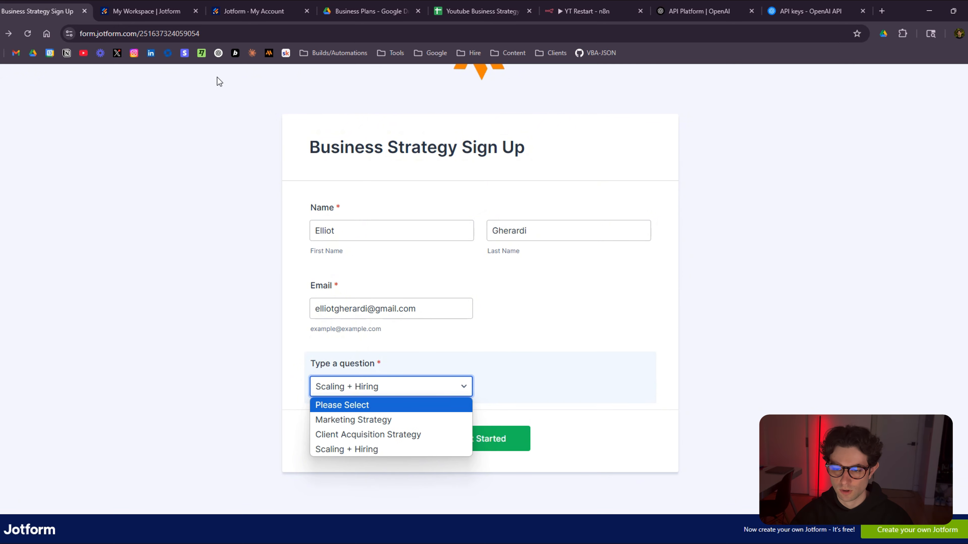
click(586, 11)
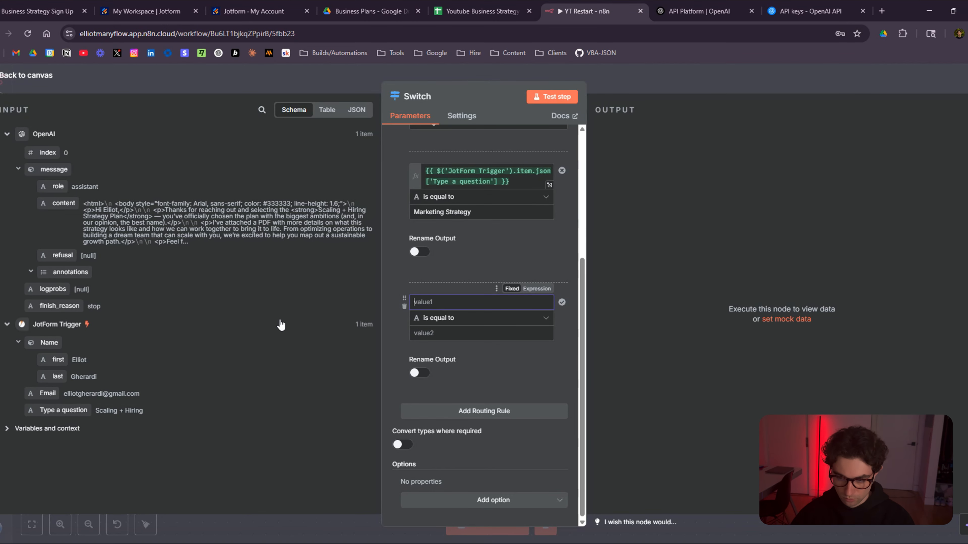
Set the third routing rule to JotForm Trigger's 'Type a question' is equal to 'Client Acquisition Strategy' and close the Switch node
drag(58, 410, 423, 304)
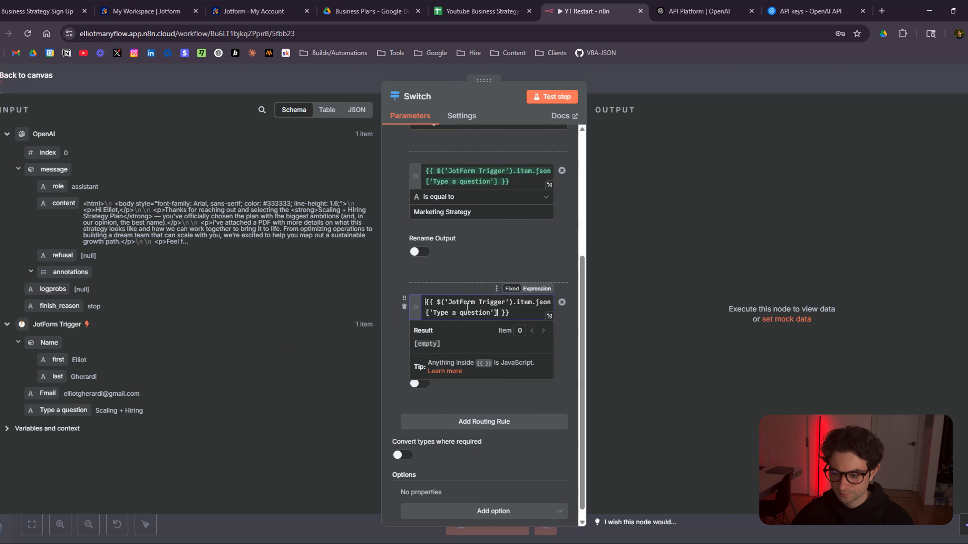
click(524, 391)
click(462, 342)
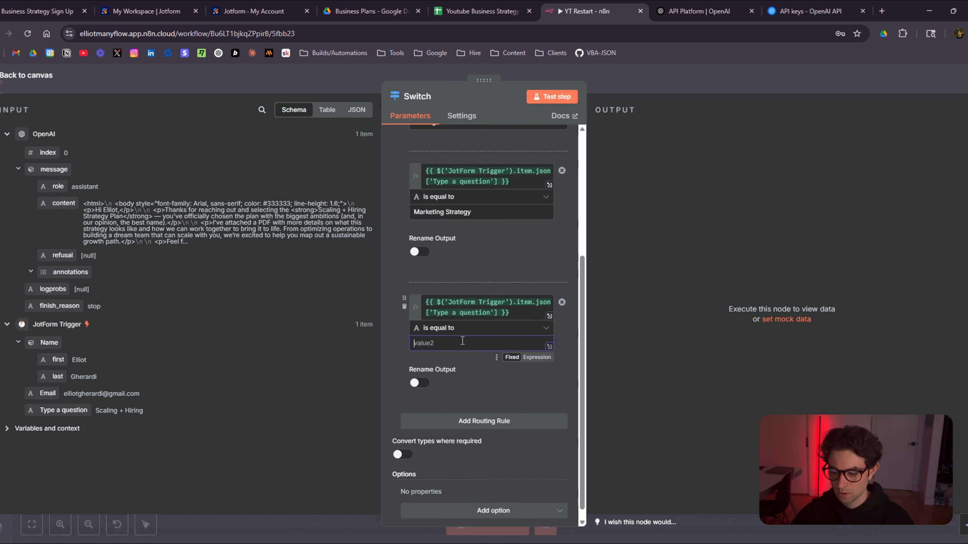
text(Client Aqcu)
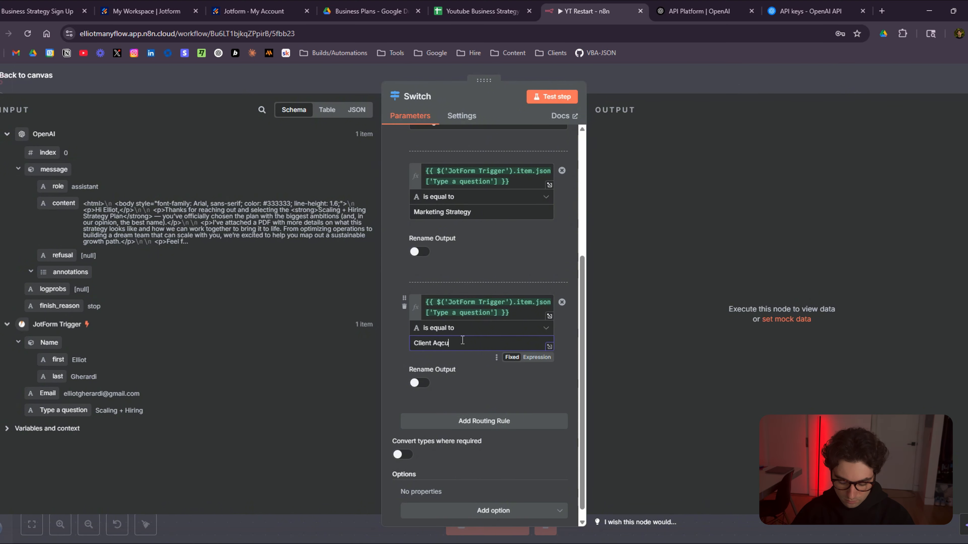
text(sition Stra)
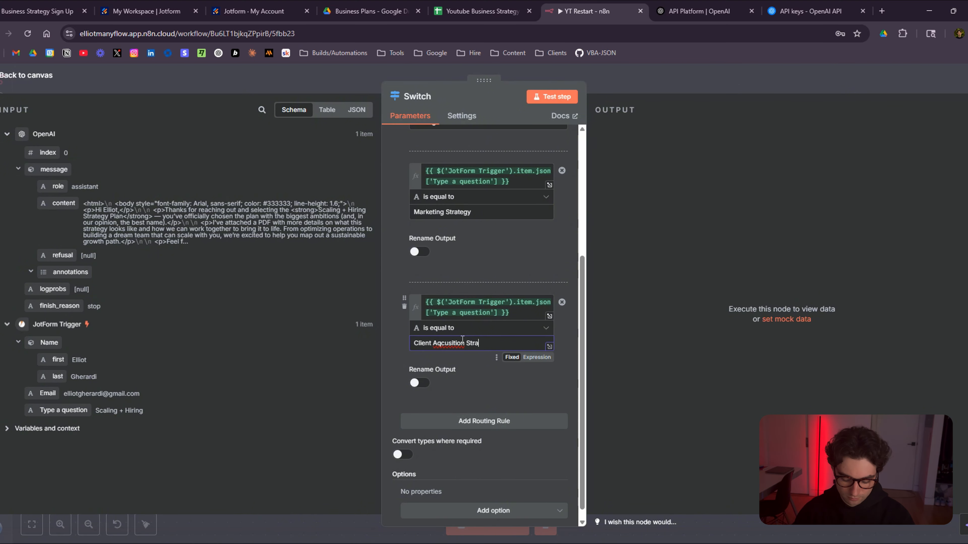
text(tegy)
right_click(451, 343)
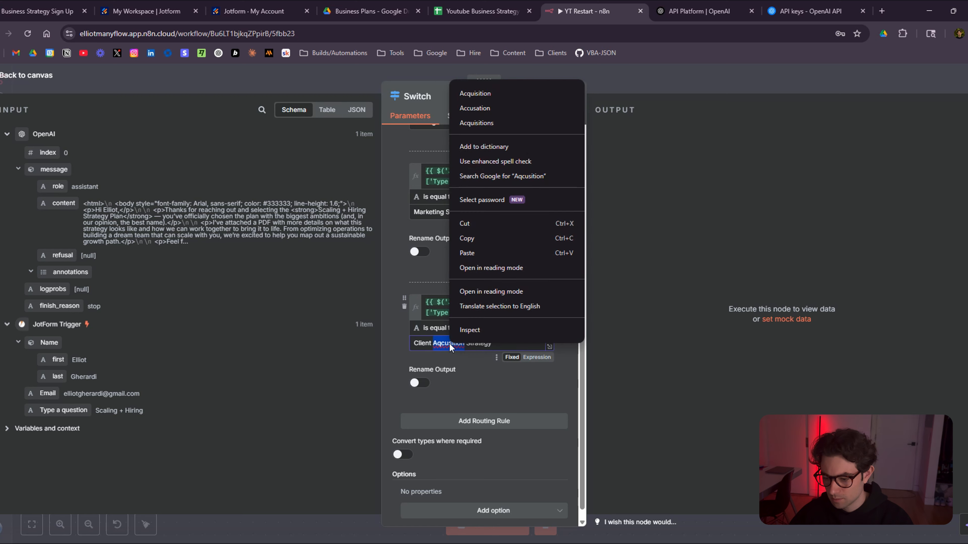
click(505, 99)
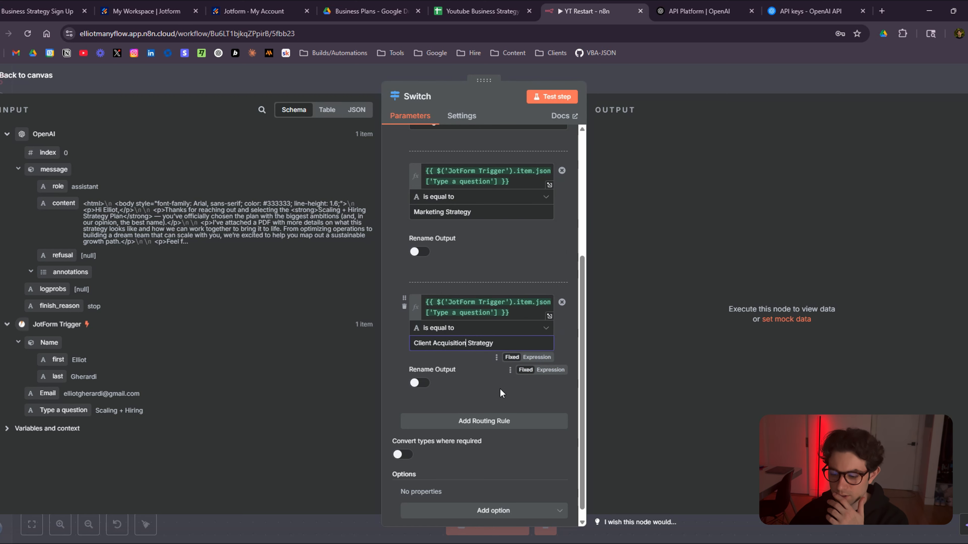
scroll(564, 182, up, 5)
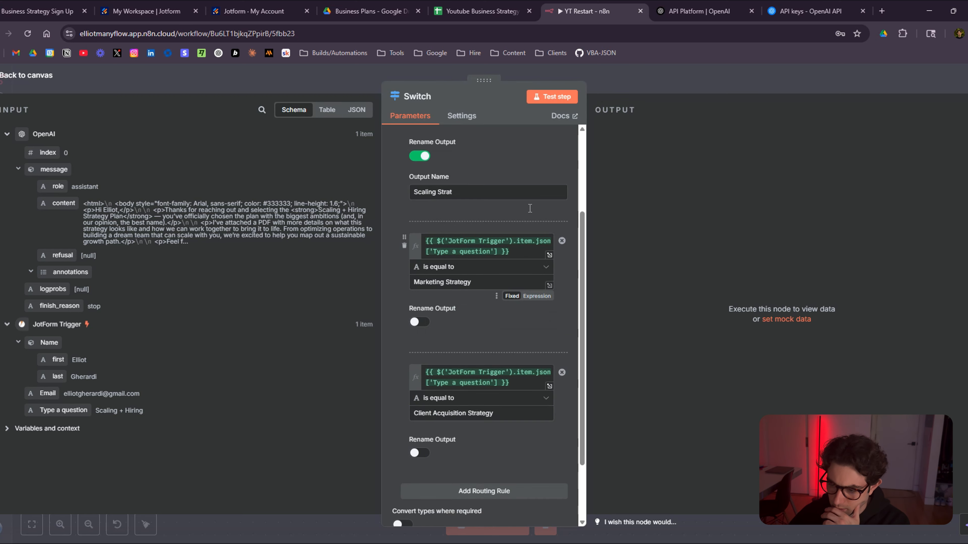
scroll(564, 181, down, 2)
key(Escape)
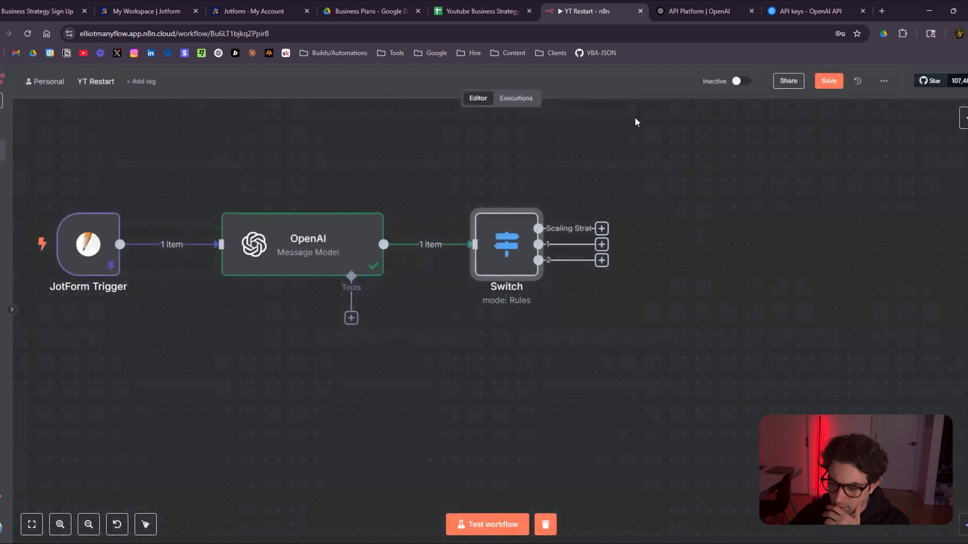
In the Switch node, rename the second rule's output 'Marketing' and the third rule's output 'Client Acquisition'
double_click(503, 249)
scroll(465, 250, down, 3)
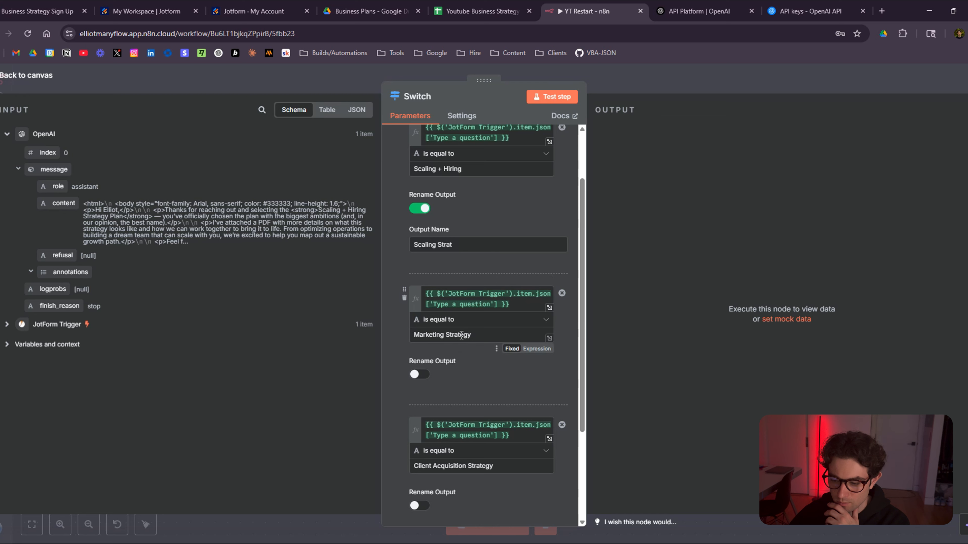
click(419, 375)
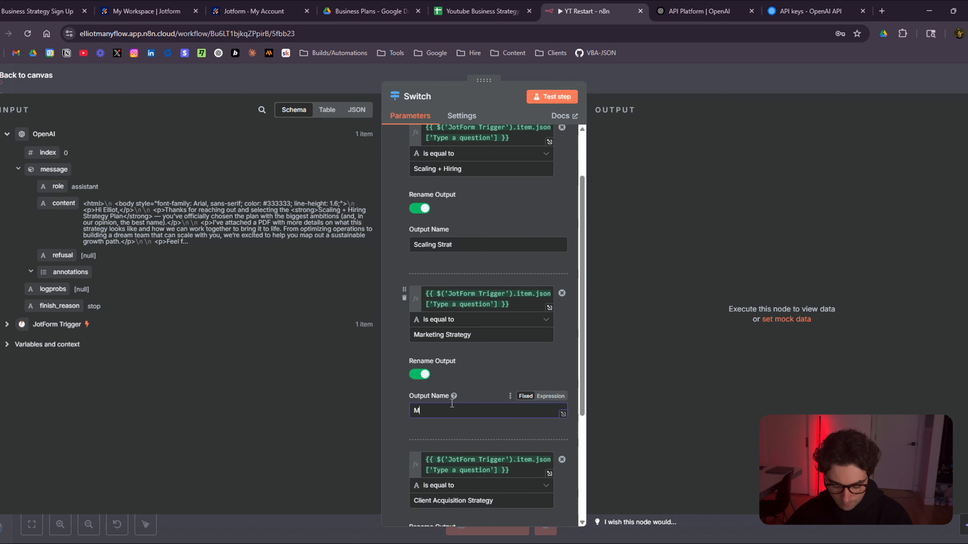
scroll(415, 397, down, 4)
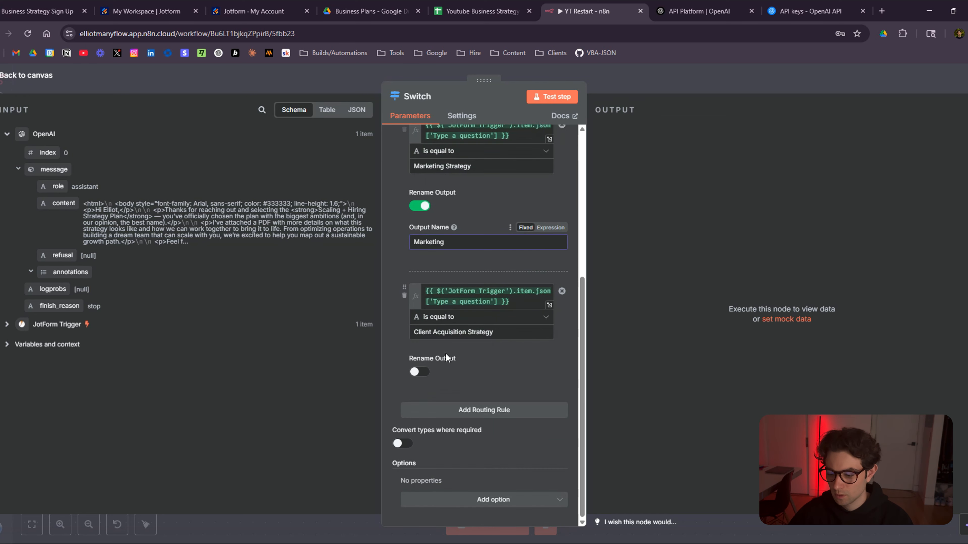
click(422, 374)
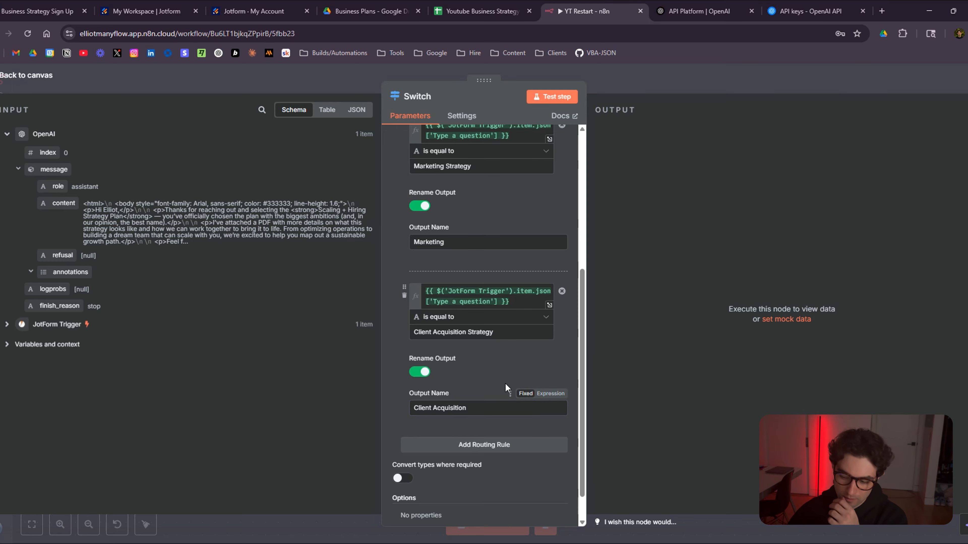
key(Escape)
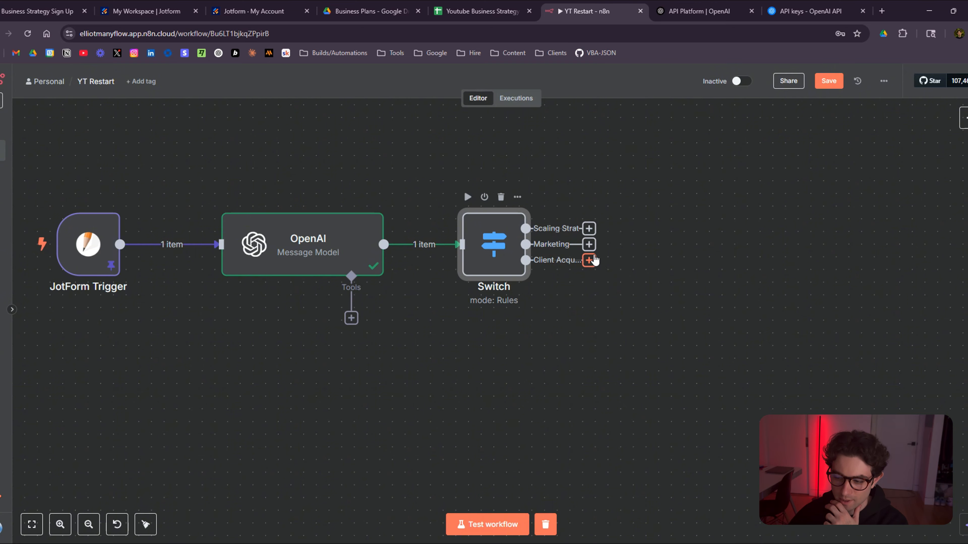
Add a Google Drive node with the Download file action and return to the canvas
scroll(610, 328, down, 3)
drag(659, 330, 510, 352)
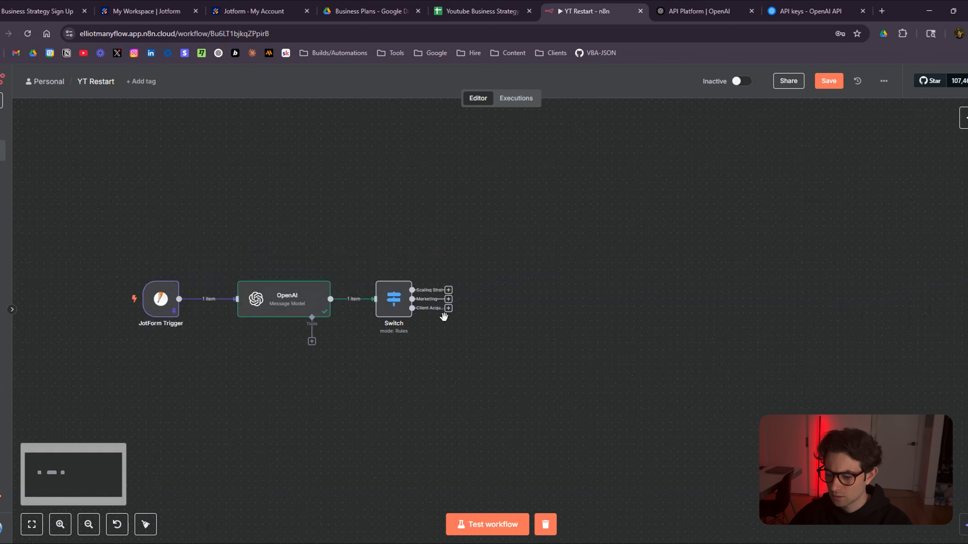
scroll(442, 316, up, 4)
drag(536, 278, 483, 327)
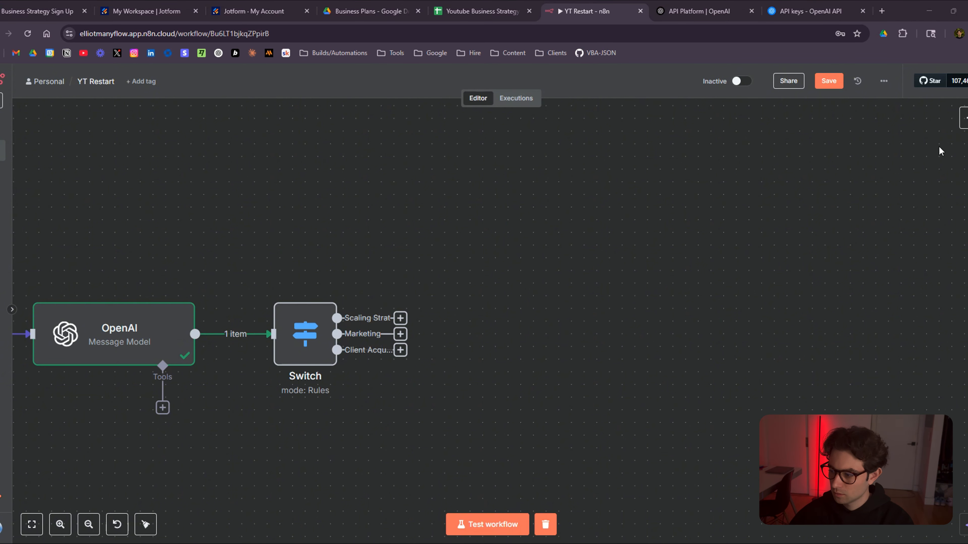
click(964, 118)
text(goog)
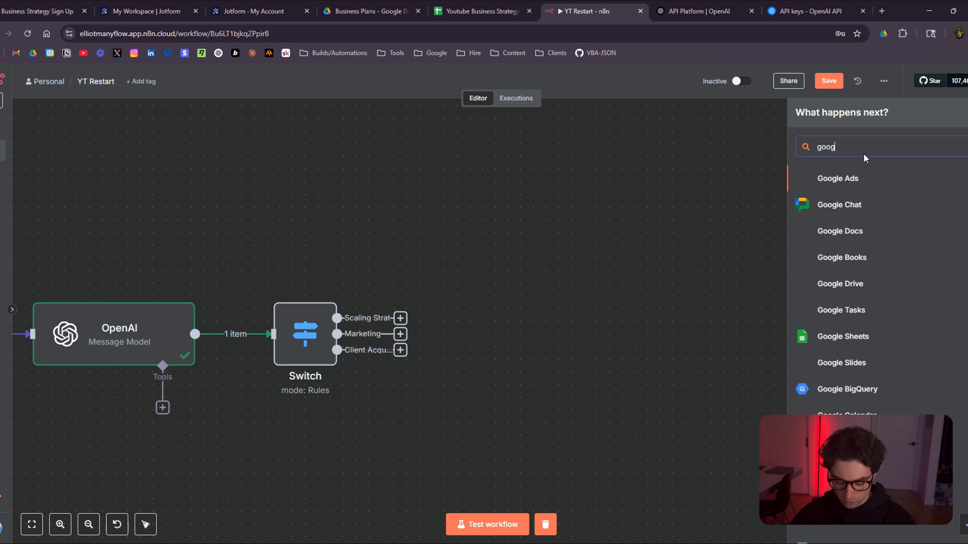
text(le drive)
click(862, 183)
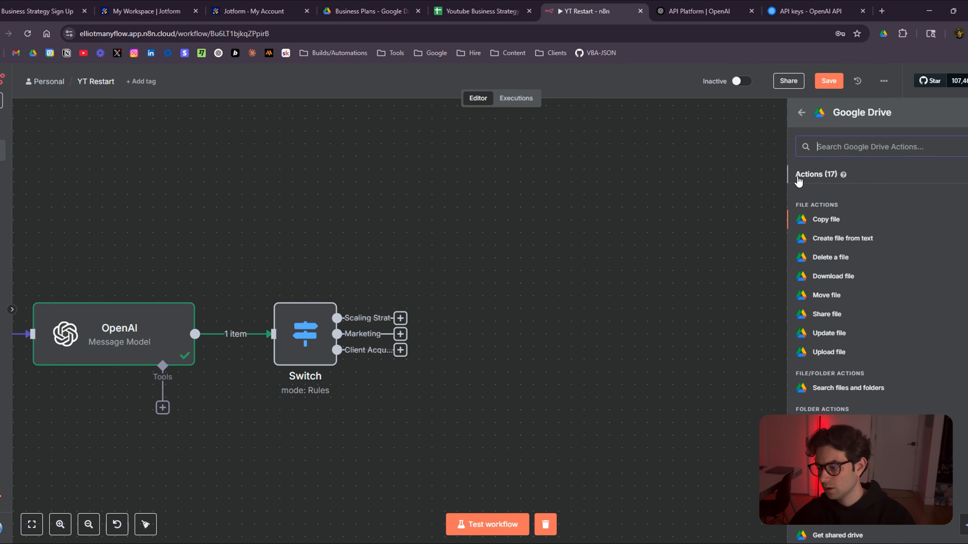
click(829, 285)
click(668, 91)
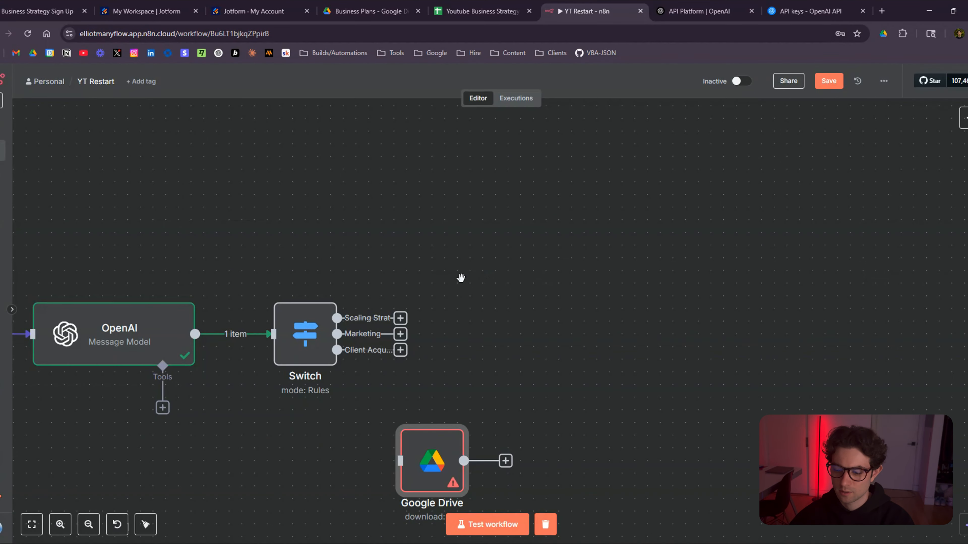
Place the Google Drive node above and to the right of the Switch node and connect the Scaling Strat output to it
scroll(461, 278, down, 3)
drag(443, 411, 469, 183)
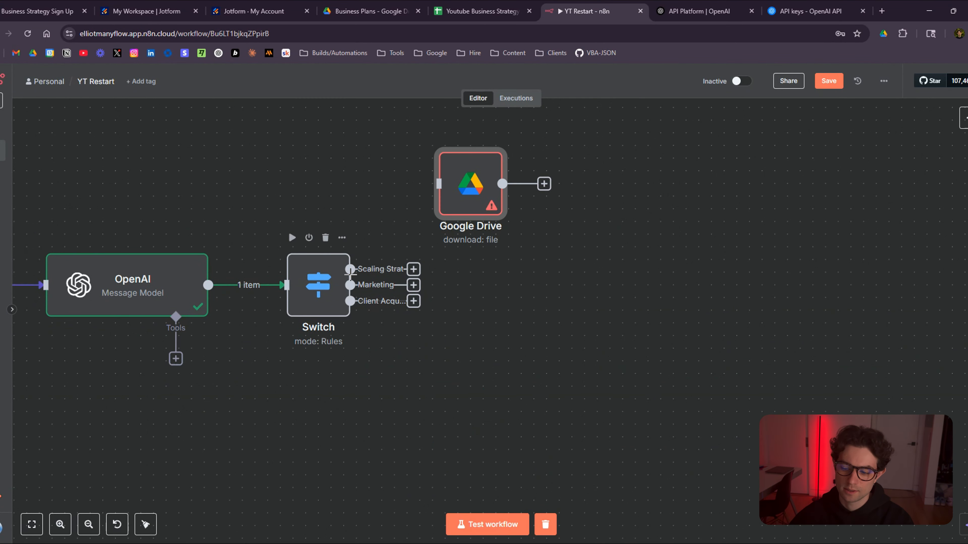
drag(350, 269, 494, 179)
scroll(619, 256, down, 5)
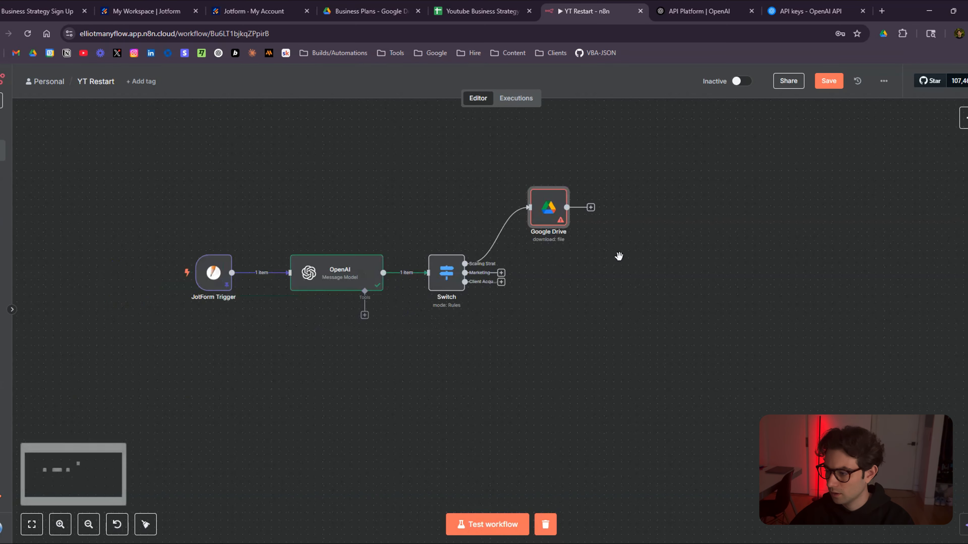
drag(618, 256, 560, 314)
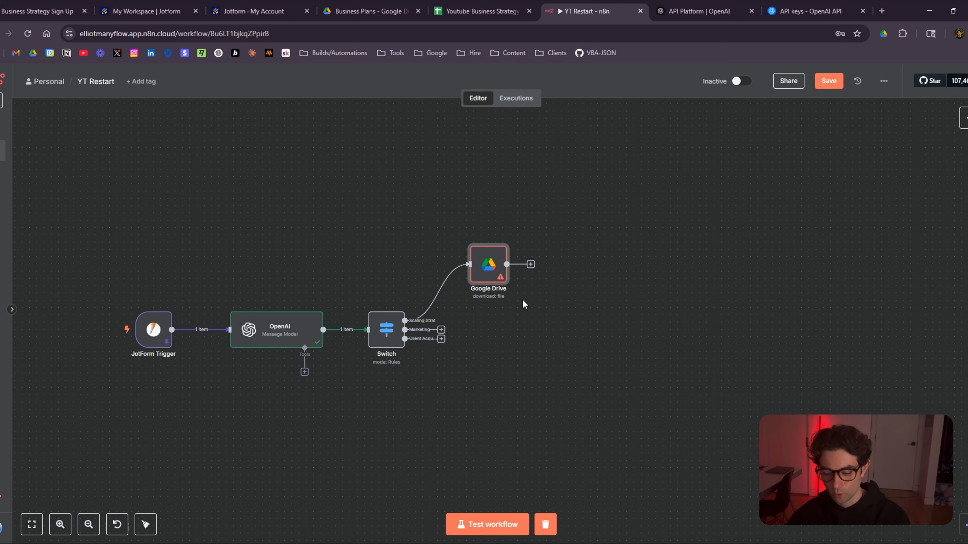
scroll(496, 311, up, 2)
key(F2)
click(522, 345)
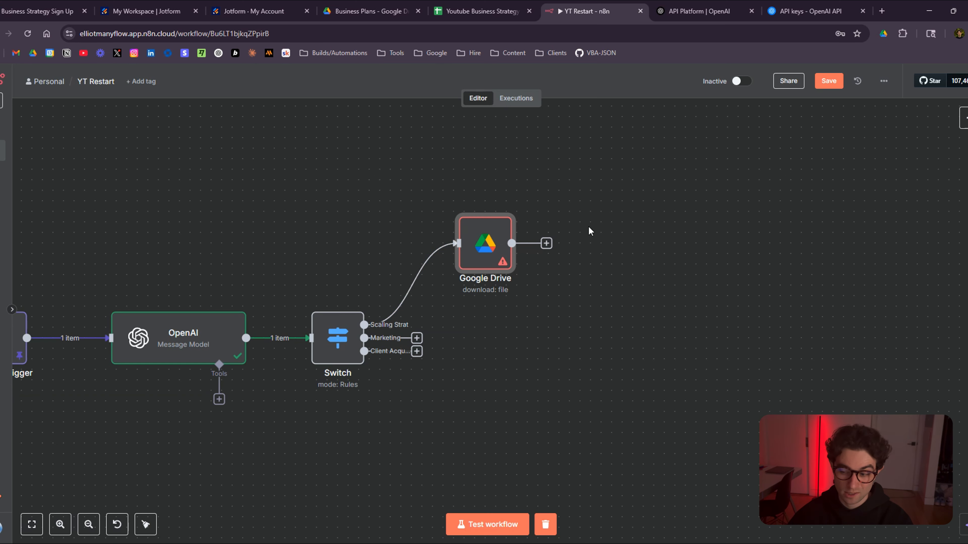
Add a Gmail node with the Send a message action after the Google Drive node and return to the canvas
click(963, 119)
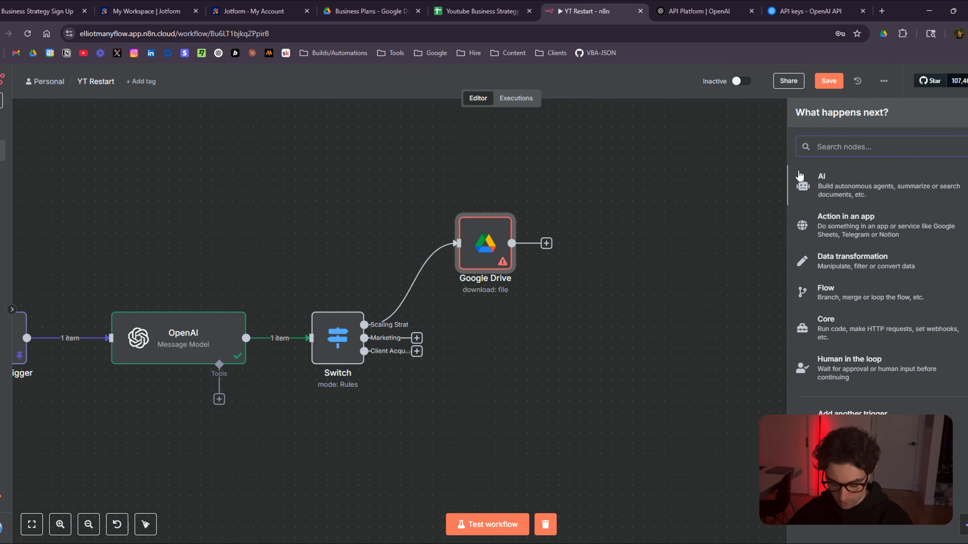
text(ghmail)
key(BackSpace)
key(BackSpace)
key(BackSpace)
key(BackSpace)
key(BackSpace)
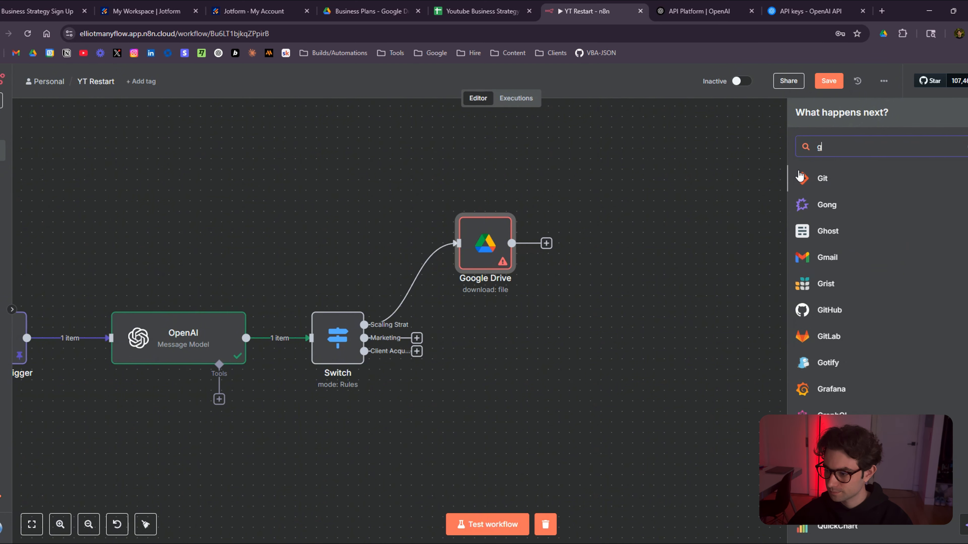
text(maiil)
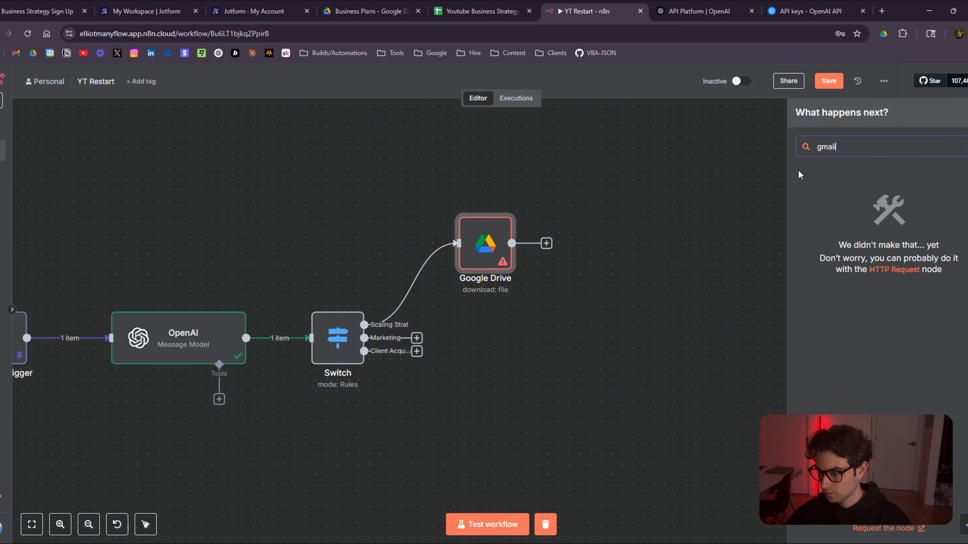
click(853, 182)
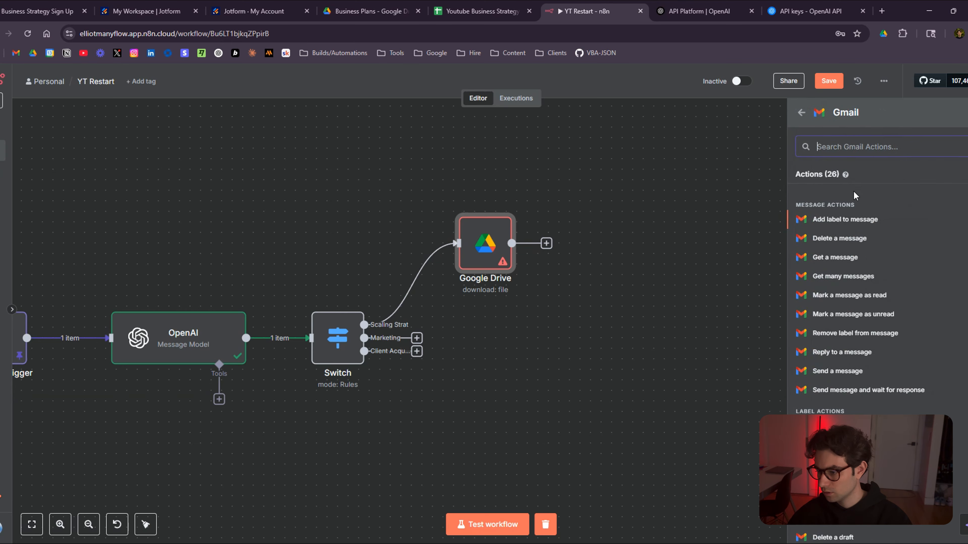
text(send)
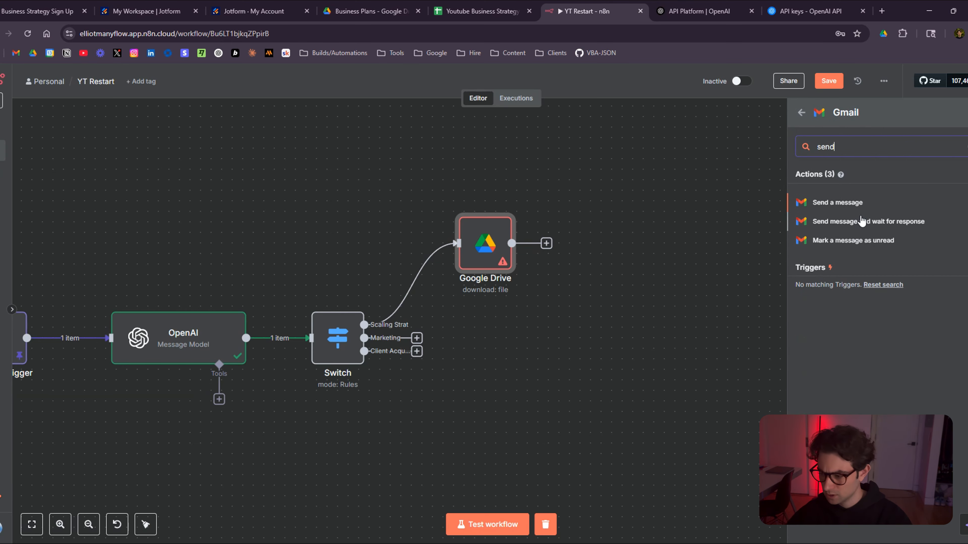
key(Return)
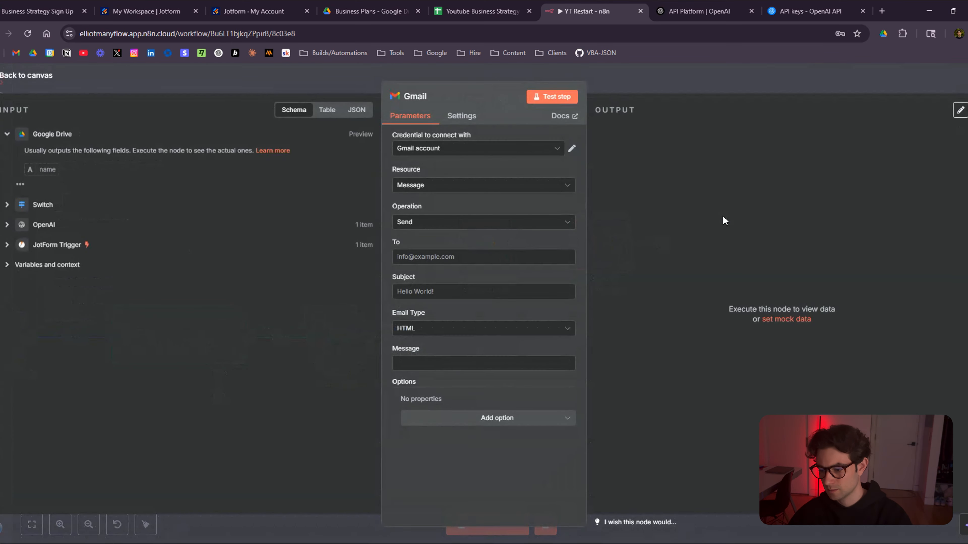
click(697, 78)
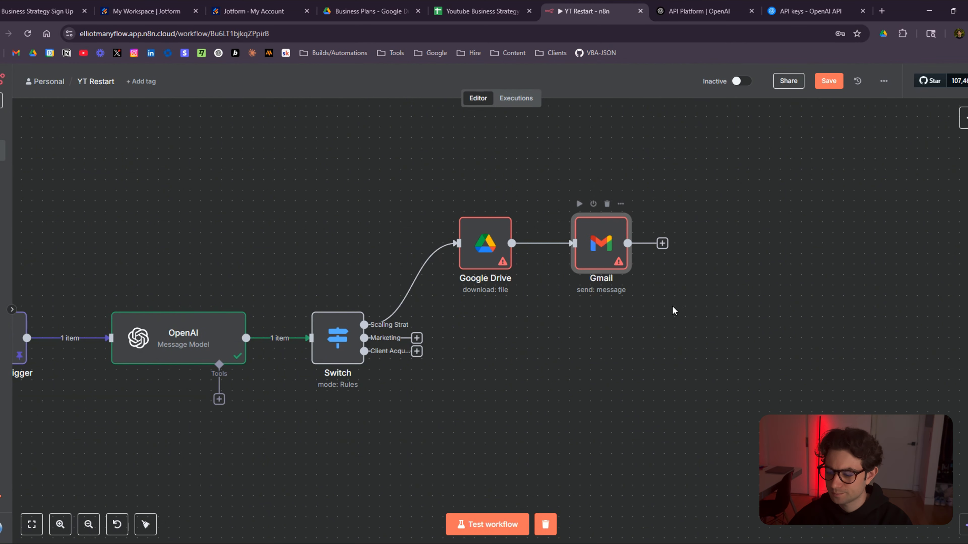
Open the Google Drive node and review the connection fields for a new OAuth2 credential, closing the form without saving
scroll(519, 313, up, 3)
double_click(553, 220)
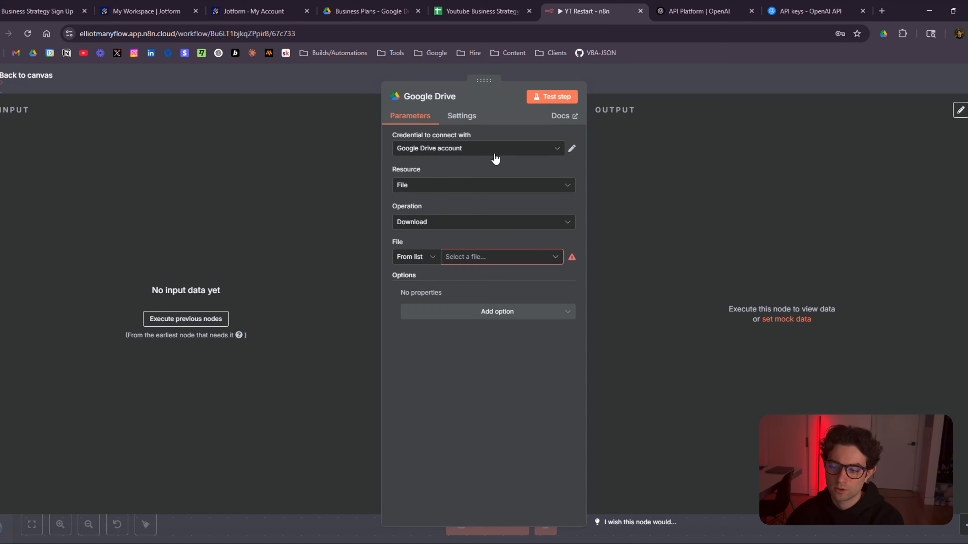
click(495, 154)
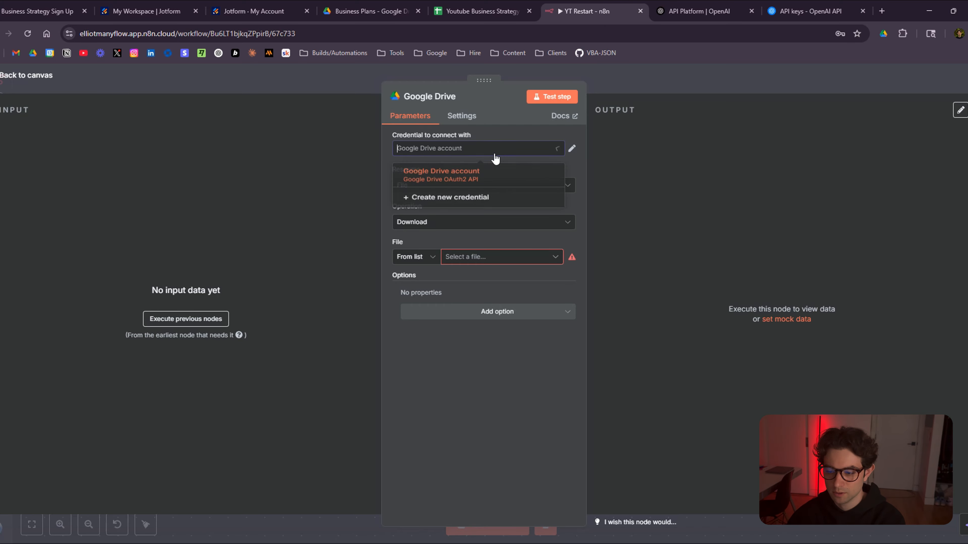
click(483, 200)
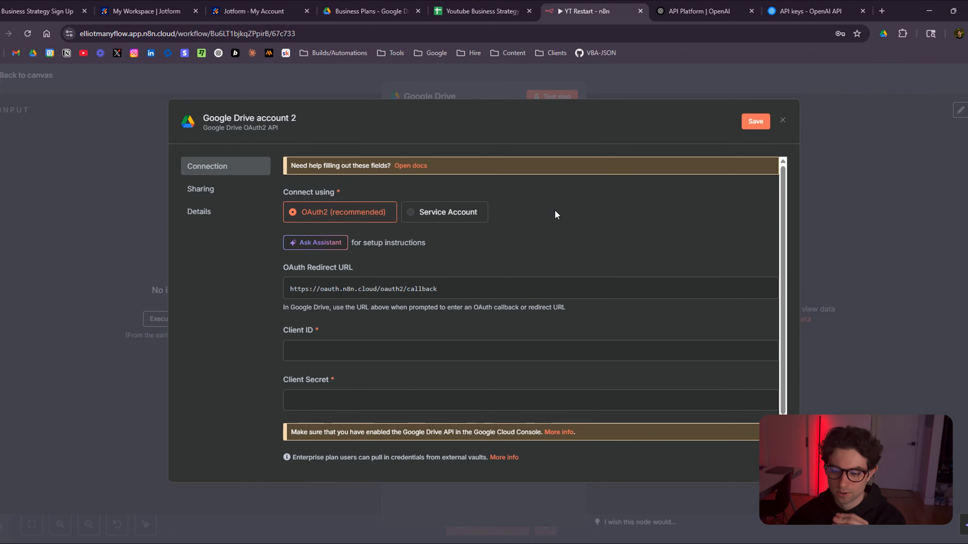
scroll(345, 295, down, 2)
scroll(335, 202, up, 2)
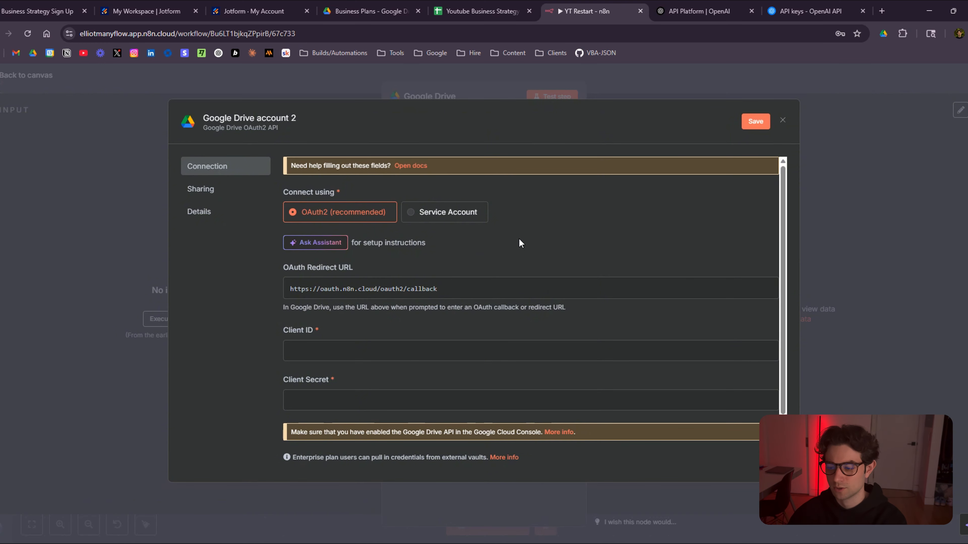
click(816, 124)
click(512, 330)
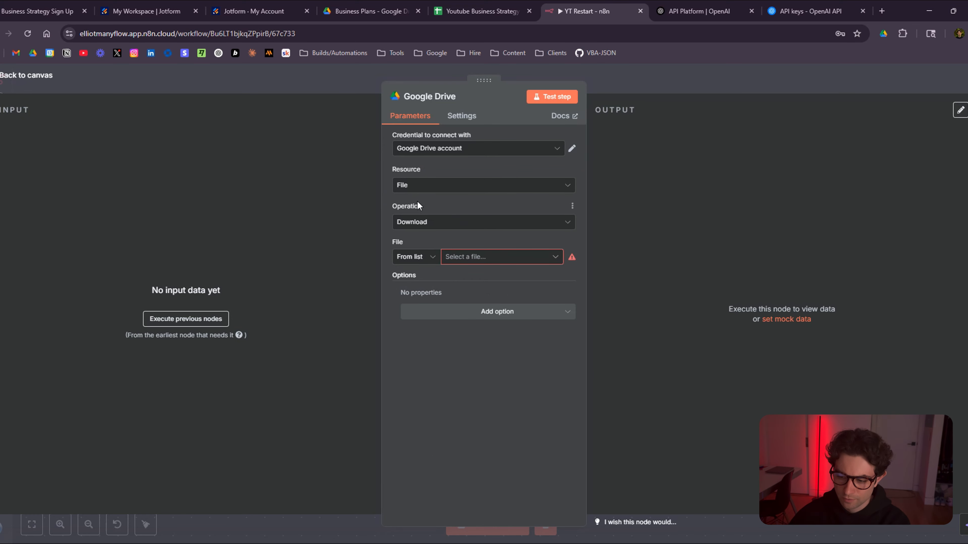
Select Scaling_Hiring_Strategy.pdf as the file the Google Drive node downloads and return to the canvas
click(489, 259)
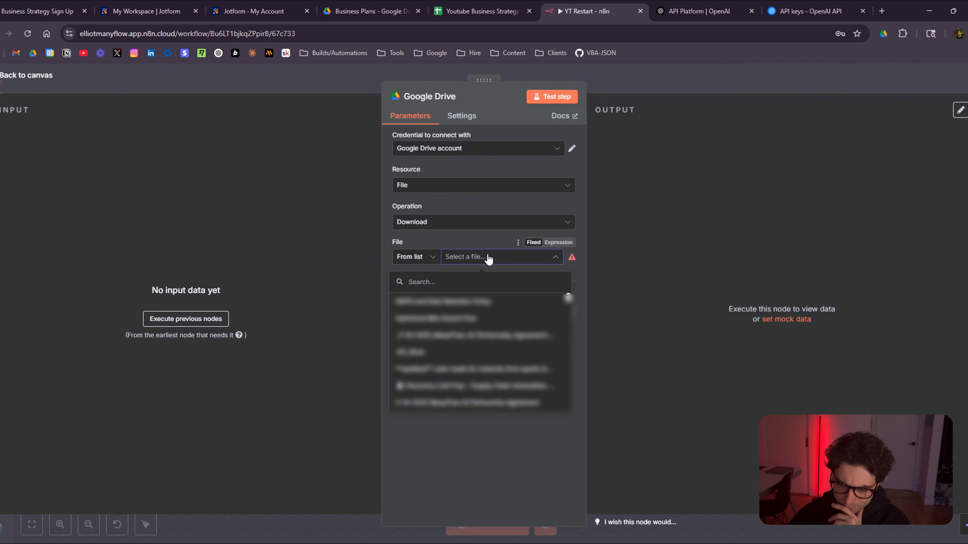
text(scaling)
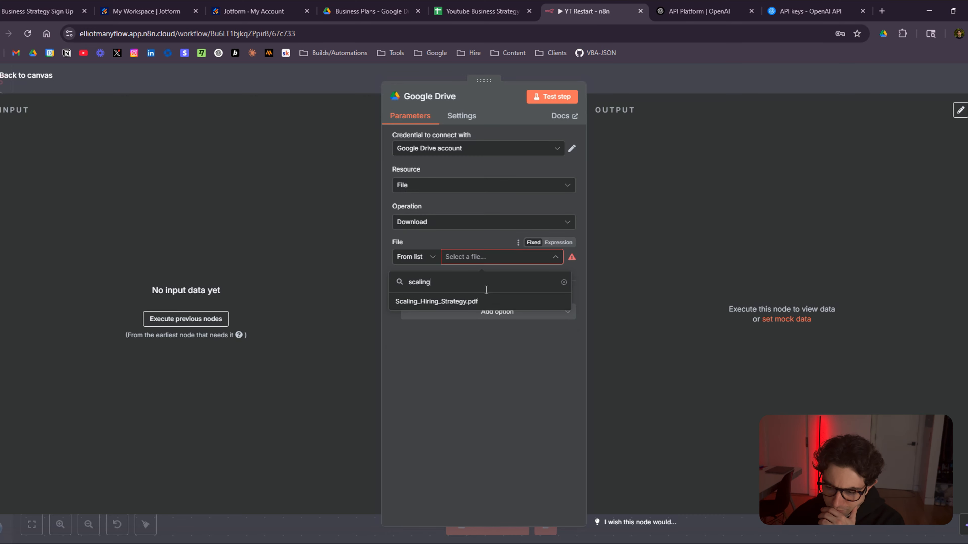
click(442, 302)
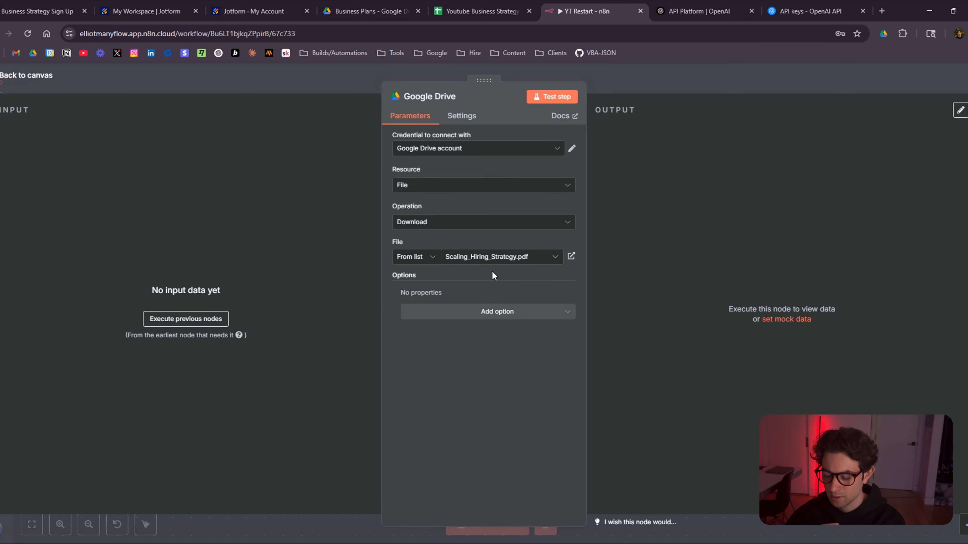
click(698, 80)
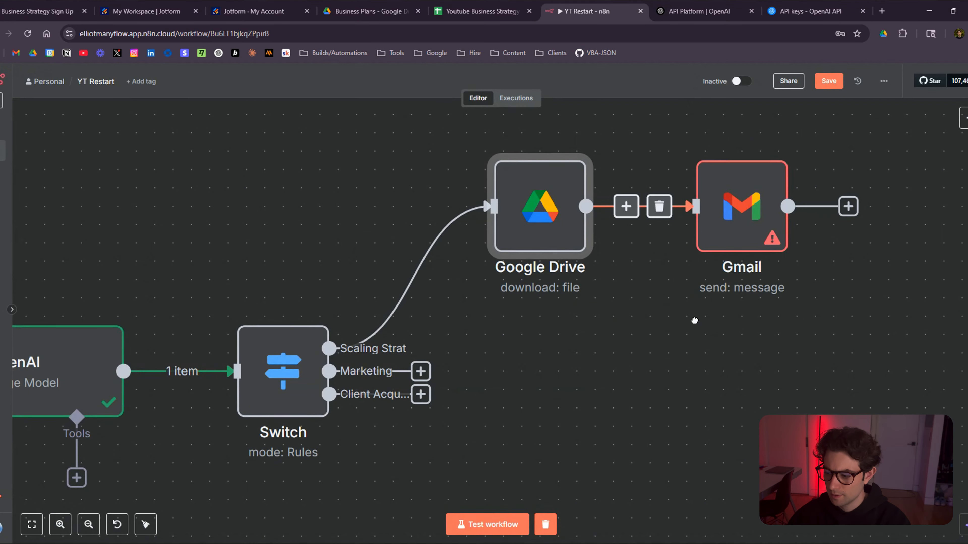
Open the Gmail node and review the Google sign-in form for a new credential, closing it without saving
drag(671, 311, 524, 328)
scroll(524, 328, down, 1)
scroll(525, 328, down, 1)
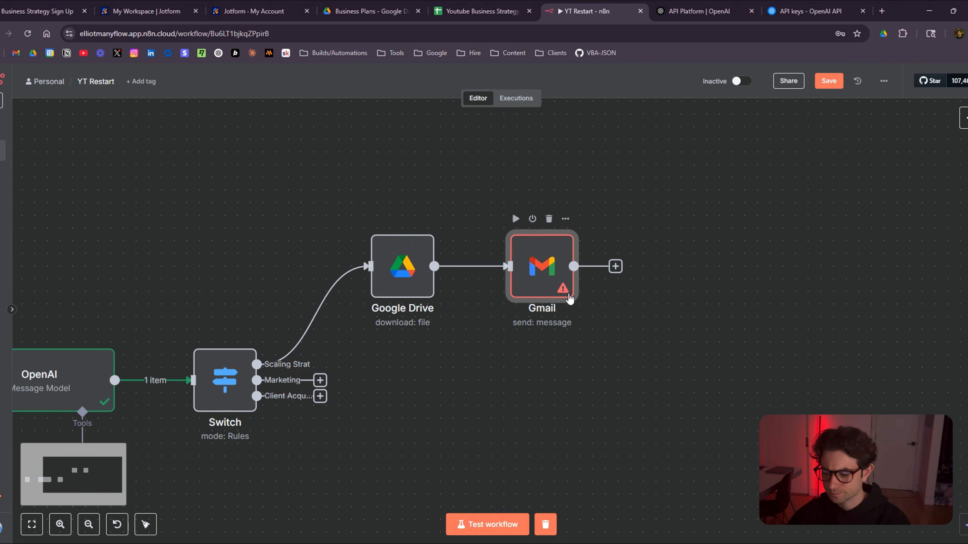
double_click(569, 296)
click(467, 150)
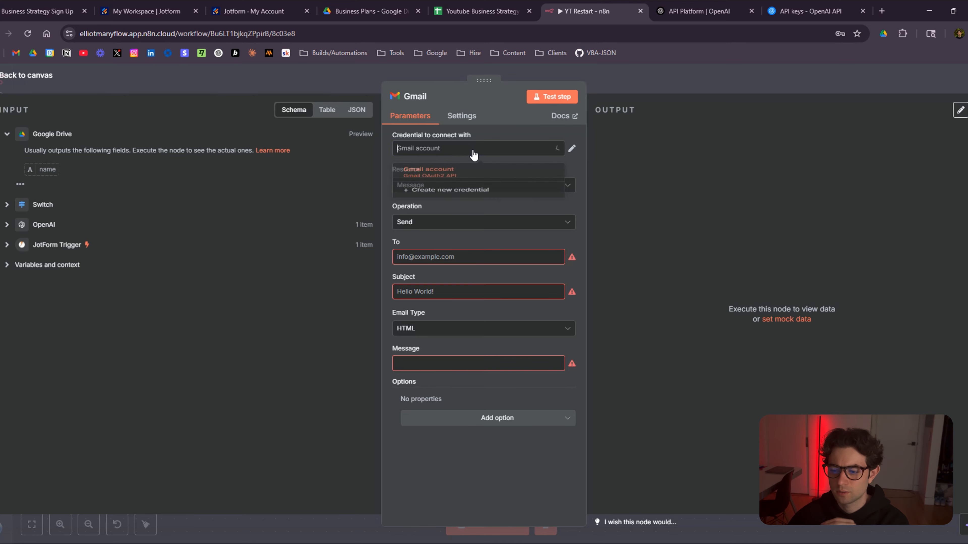
click(464, 203)
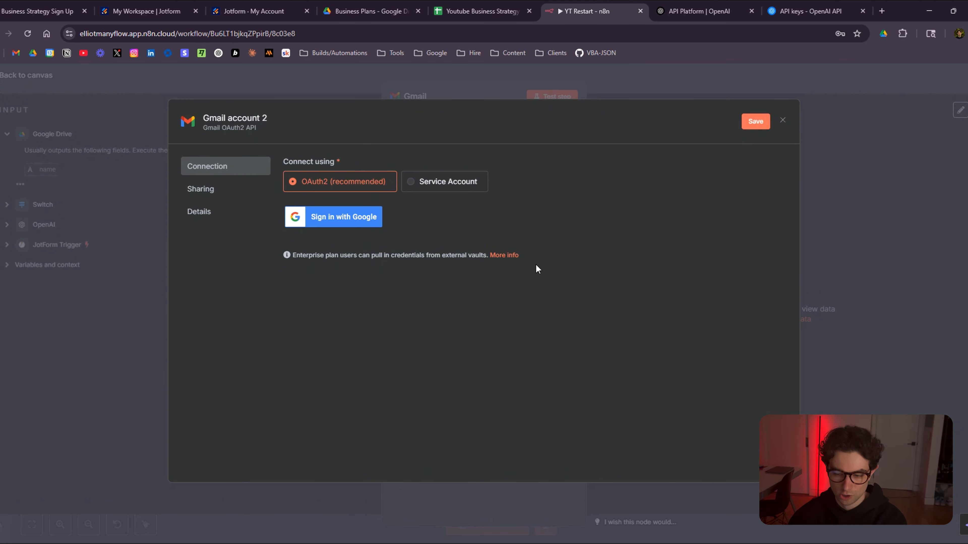
click(783, 121)
click(514, 327)
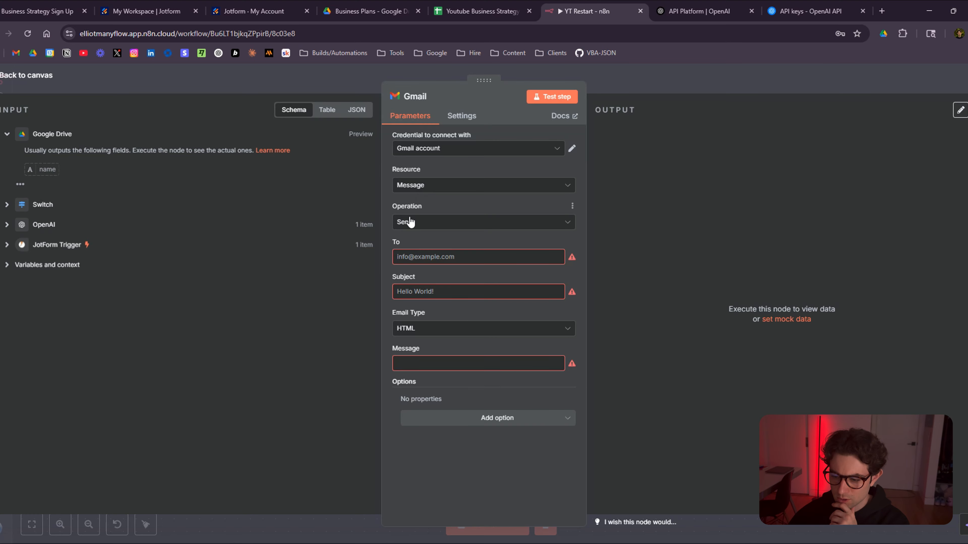
Map the Email field from the JotForm Trigger data into the Gmail node's To field
click(431, 258)
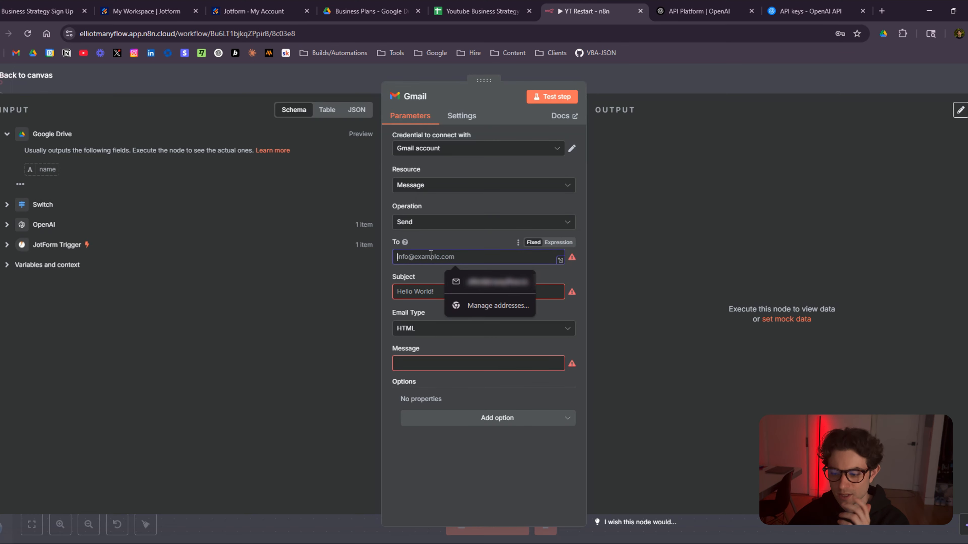
click(7, 245)
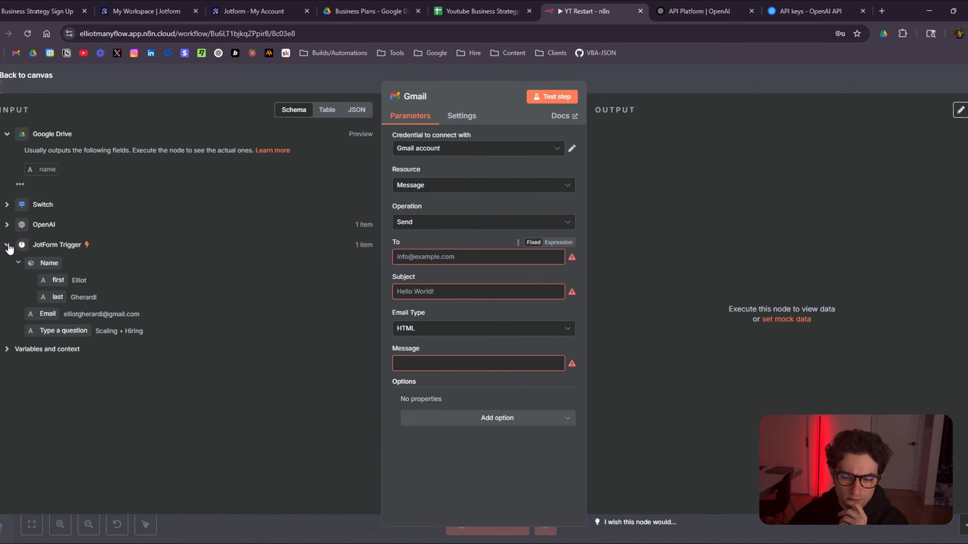
drag(48, 314, 446, 266)
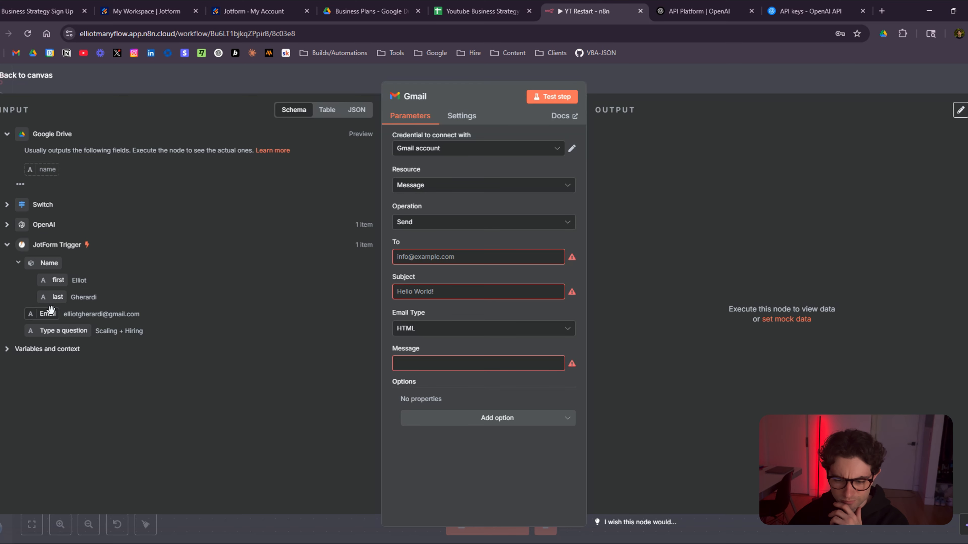
drag(51, 310, 489, 259)
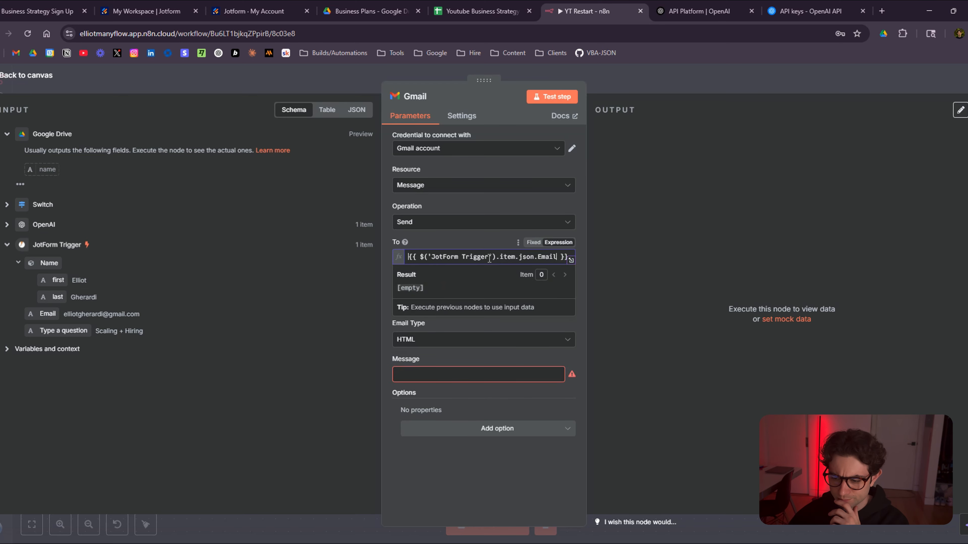
click(472, 233)
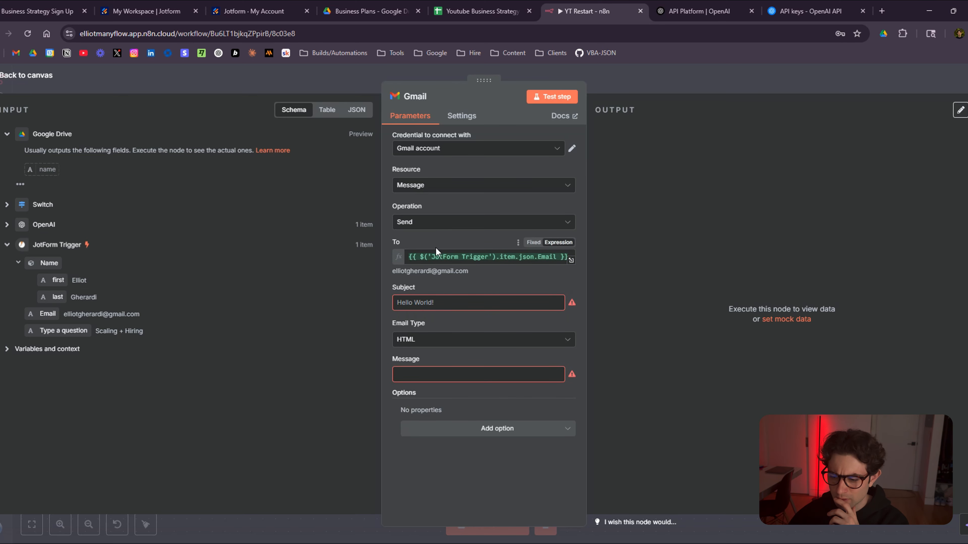
Set the Gmail subject to 'Thanks for your Interest!' and select HTML as the email type
click(449, 306)
text(Thanks for your Interest!)
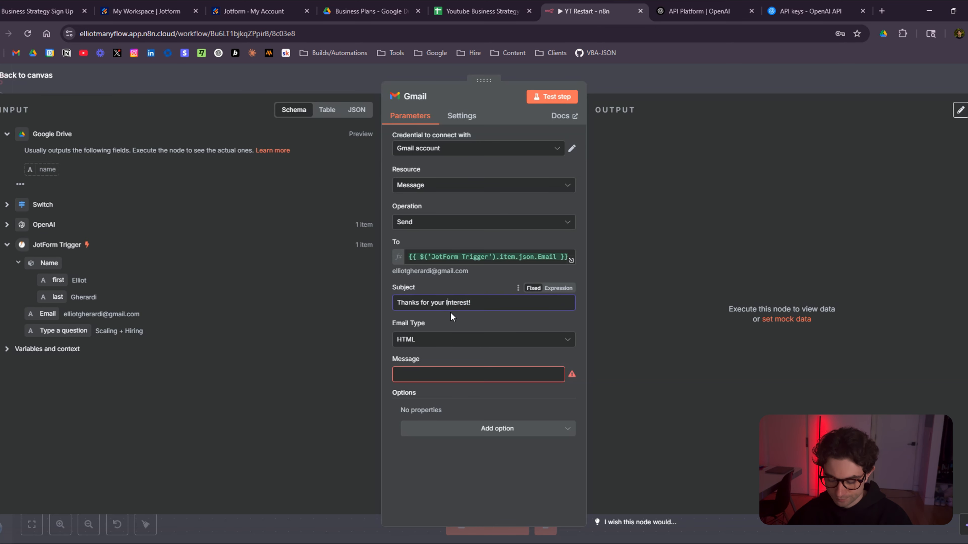
click(451, 225)
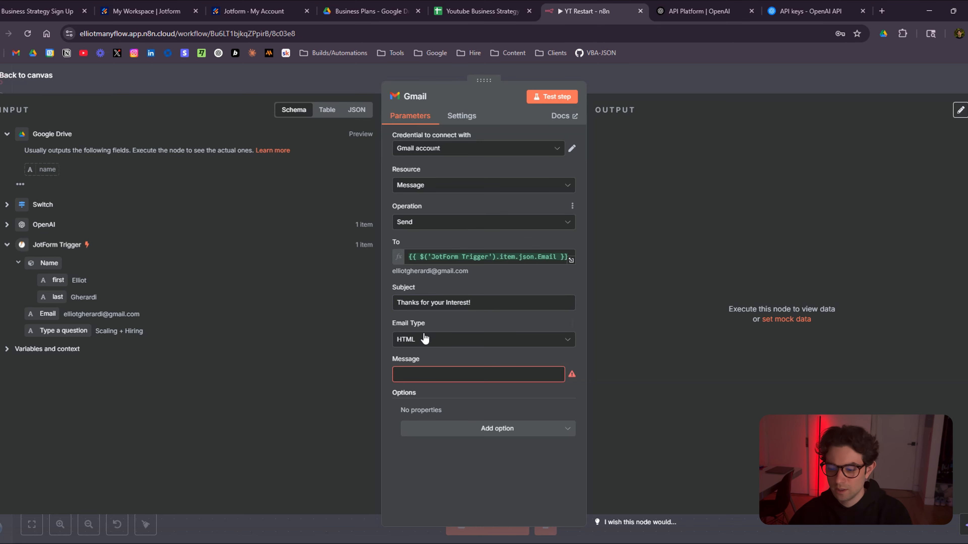
click(417, 340)
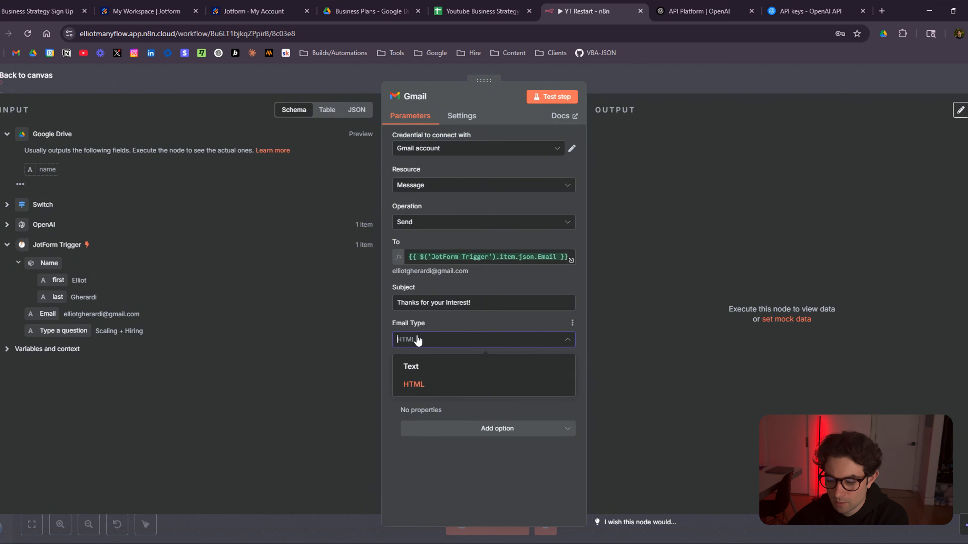
click(415, 384)
Map the OpenAI message content into the Gmail node's Message field
click(433, 370)
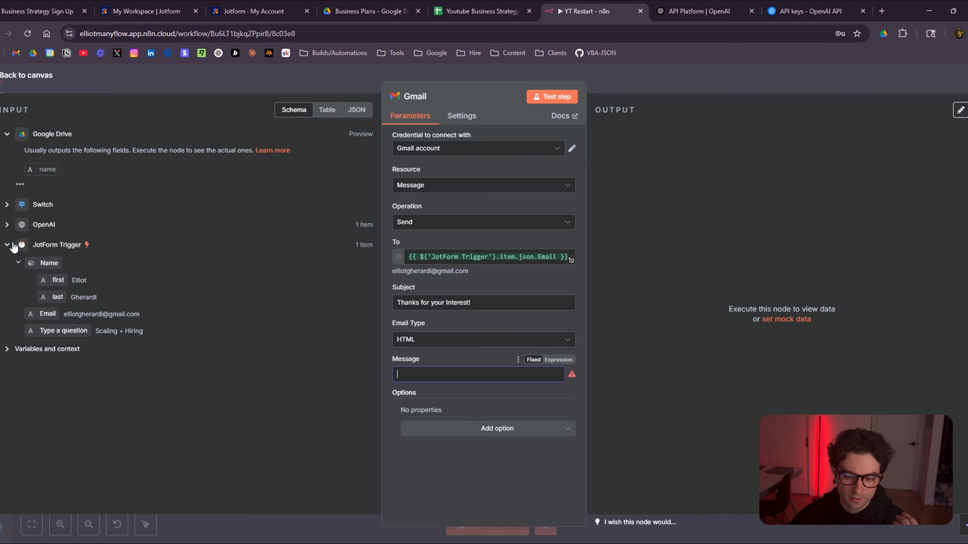
click(8, 225)
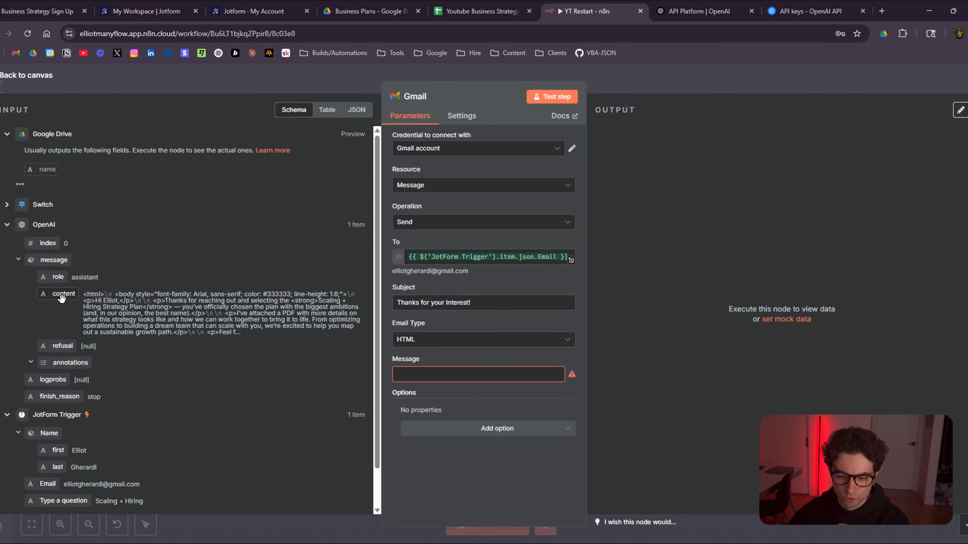
drag(61, 294, 419, 375)
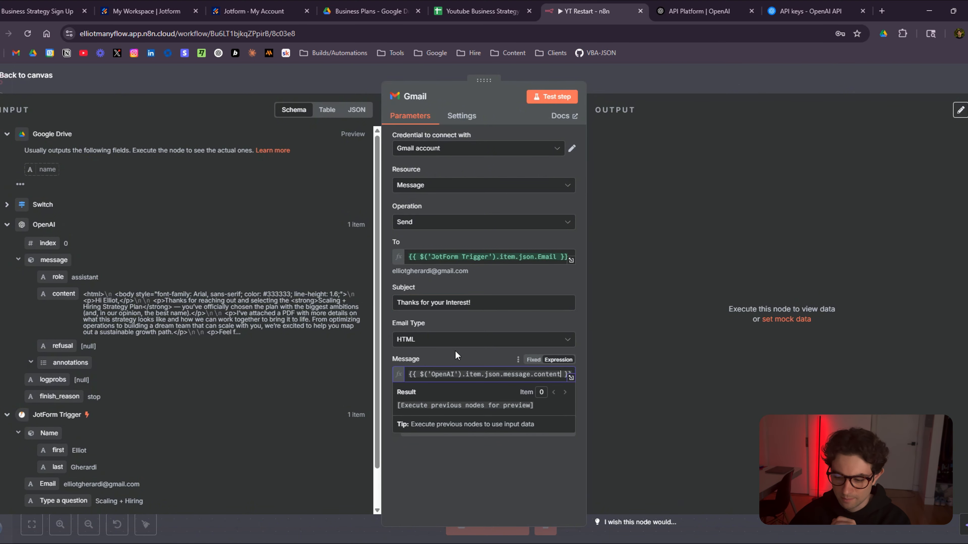
click(476, 458)
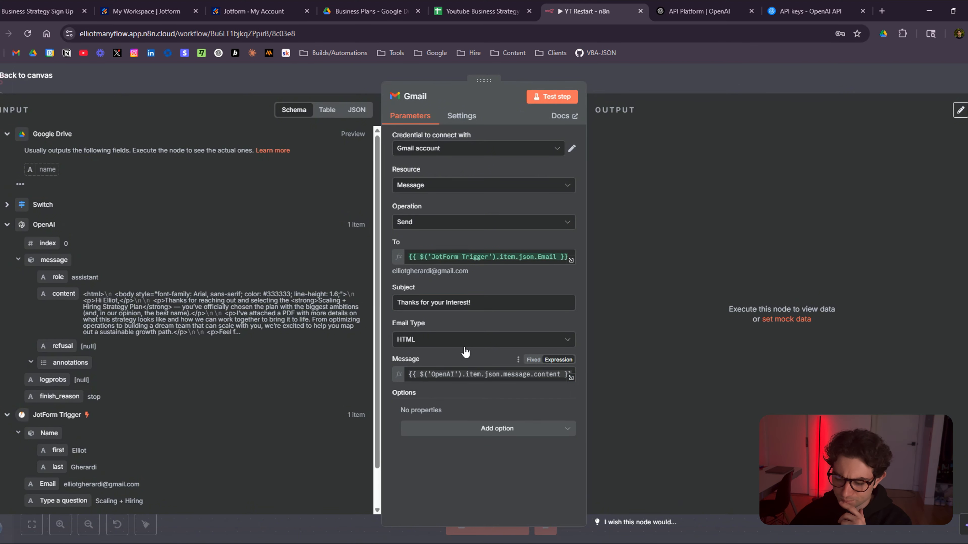
Add an attachment option with the field name 'data' to the Gmail message and return to the canvas
click(510, 433)
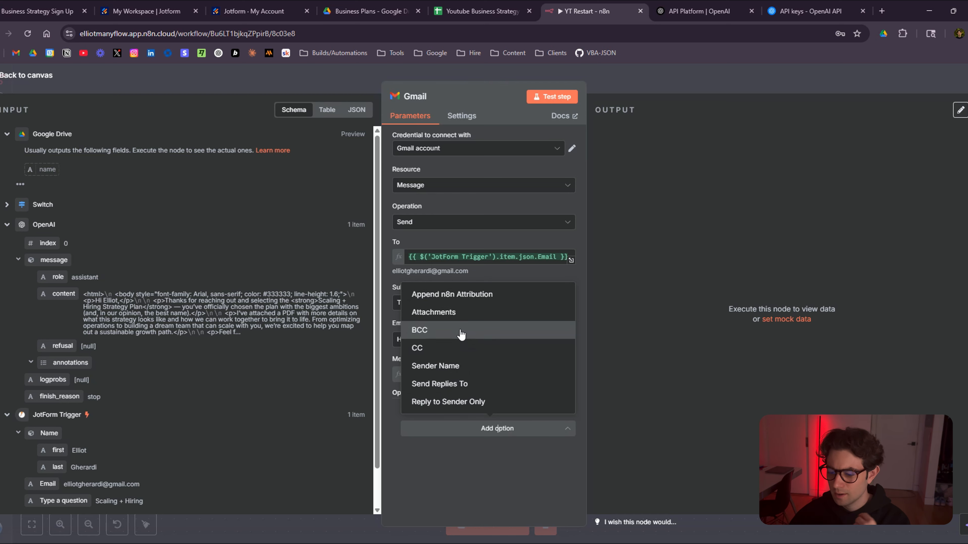
click(456, 317)
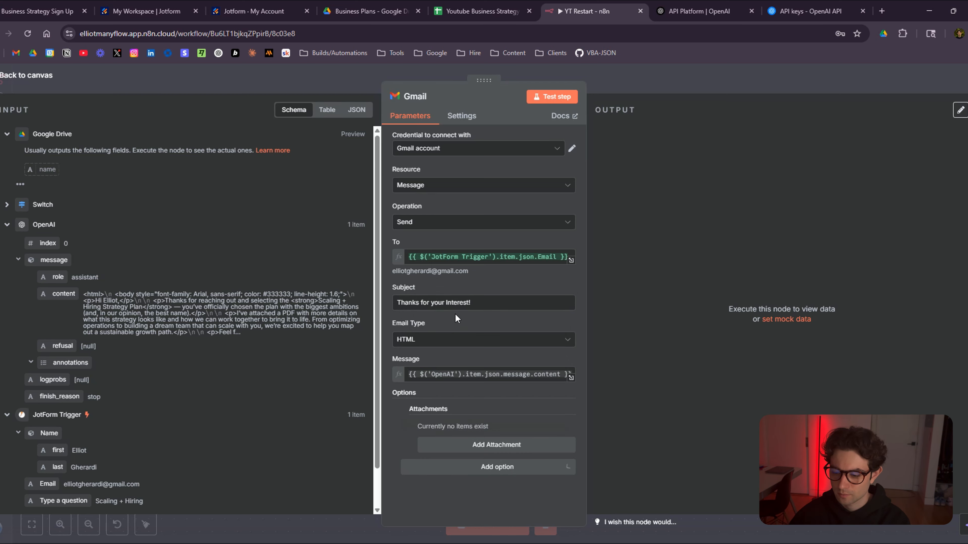
click(505, 438)
scroll(487, 389, down, 2)
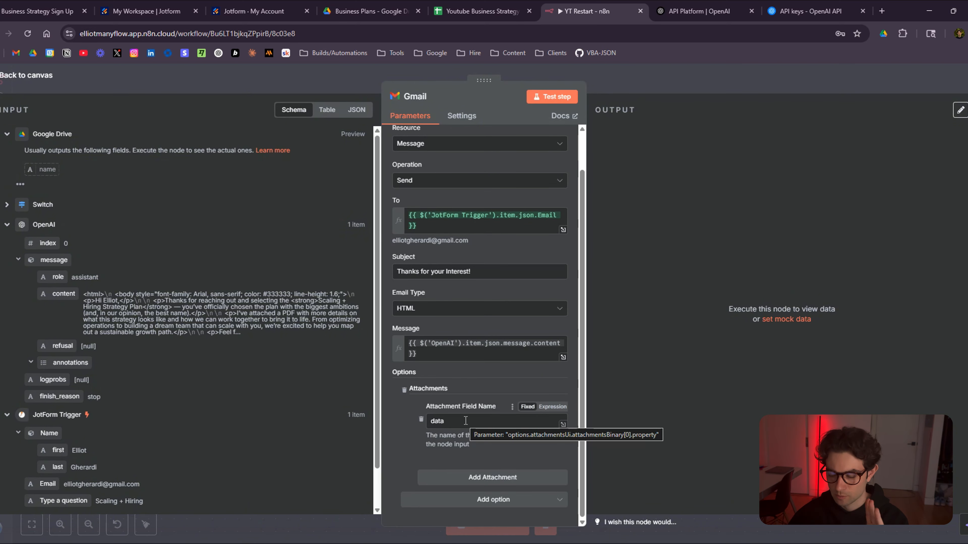
key(Escape)
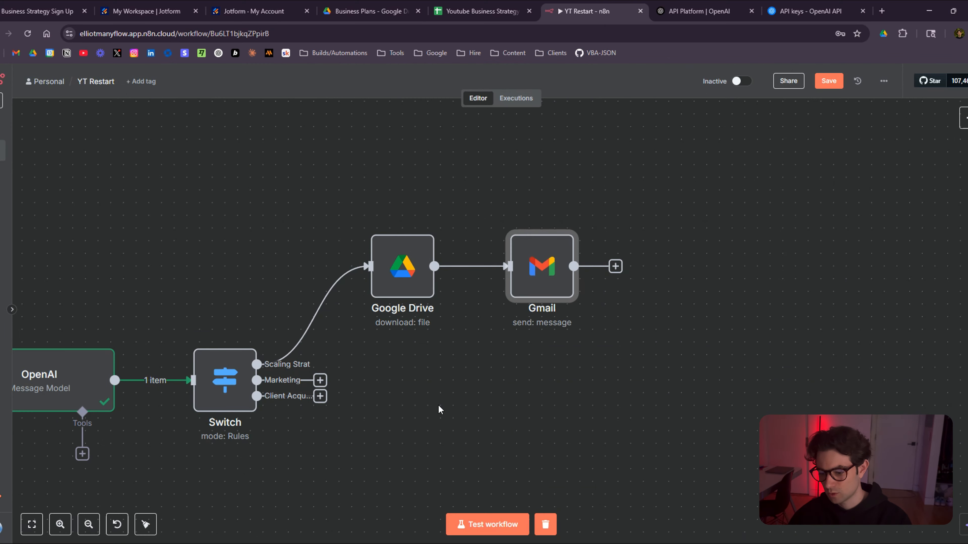
Run a test of the Google Drive download node on its own
scroll(438, 410, down, 2)
drag(439, 410, 539, 378)
scroll(515, 288, up, 3)
key(space)
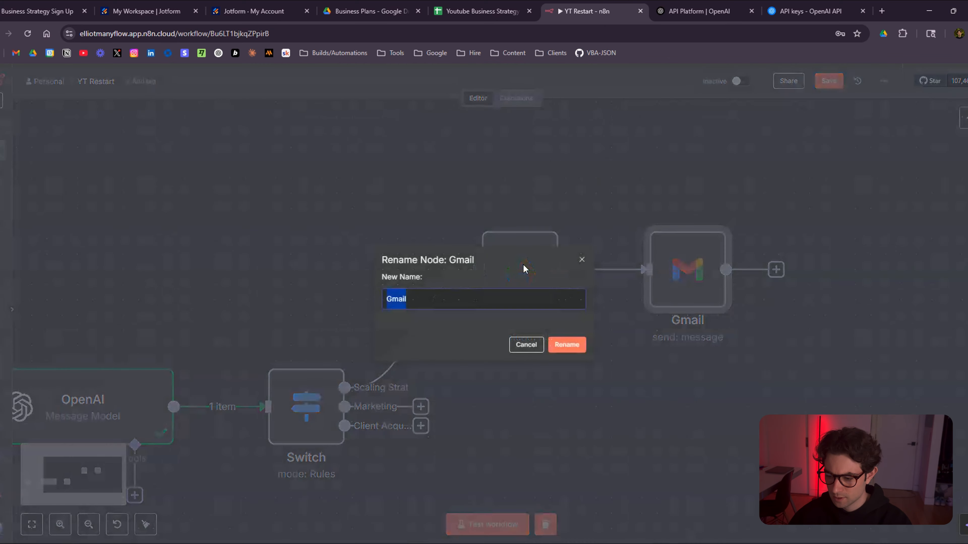
click(526, 344)
right_click(520, 273)
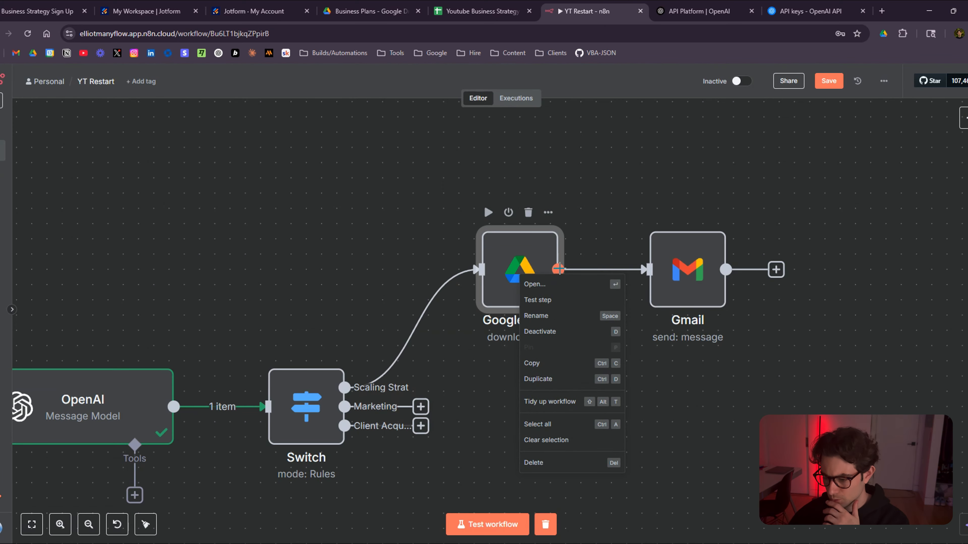
click(548, 300)
scroll(550, 398, down, 3)
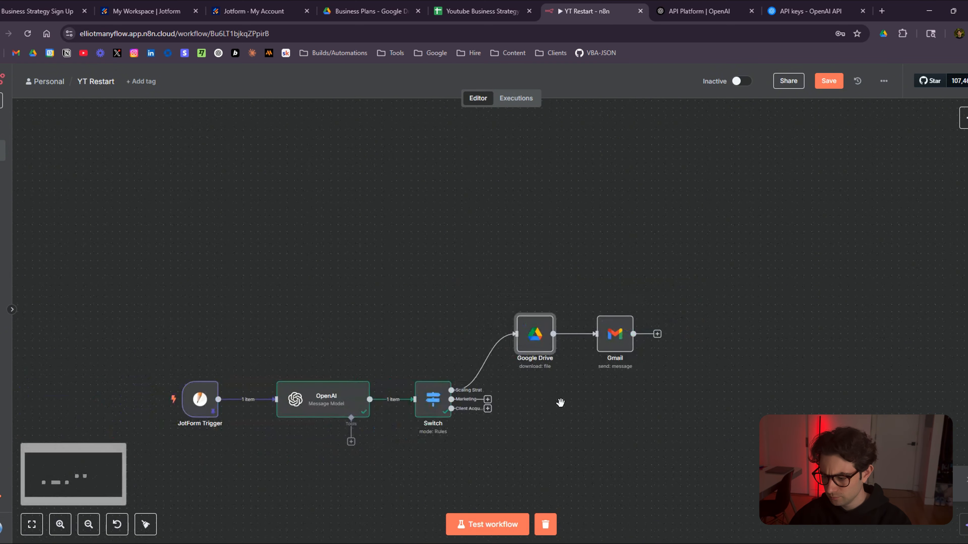
drag(560, 403, 517, 358)
scroll(482, 395, up, 3)
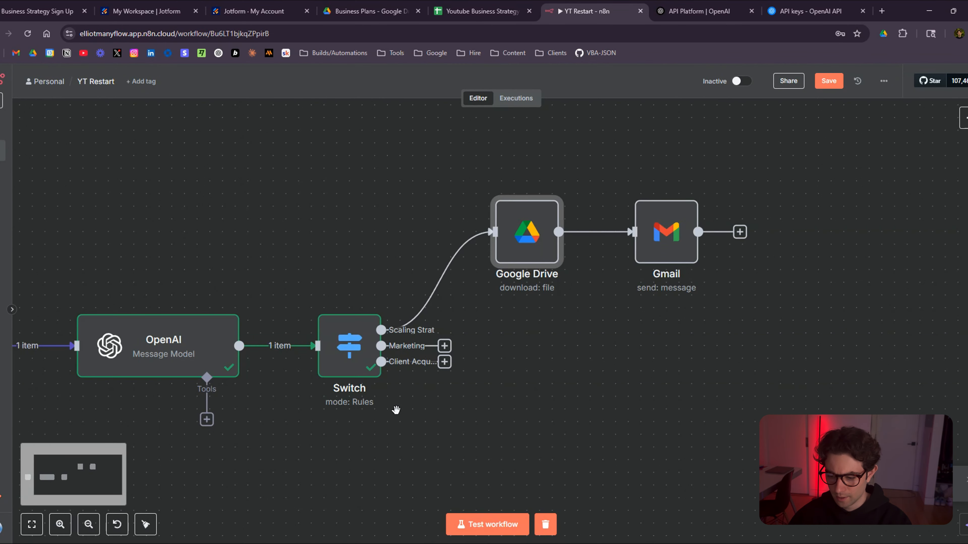
scroll(421, 413, down, 1)
scroll(390, 395, up, 3)
key(space)
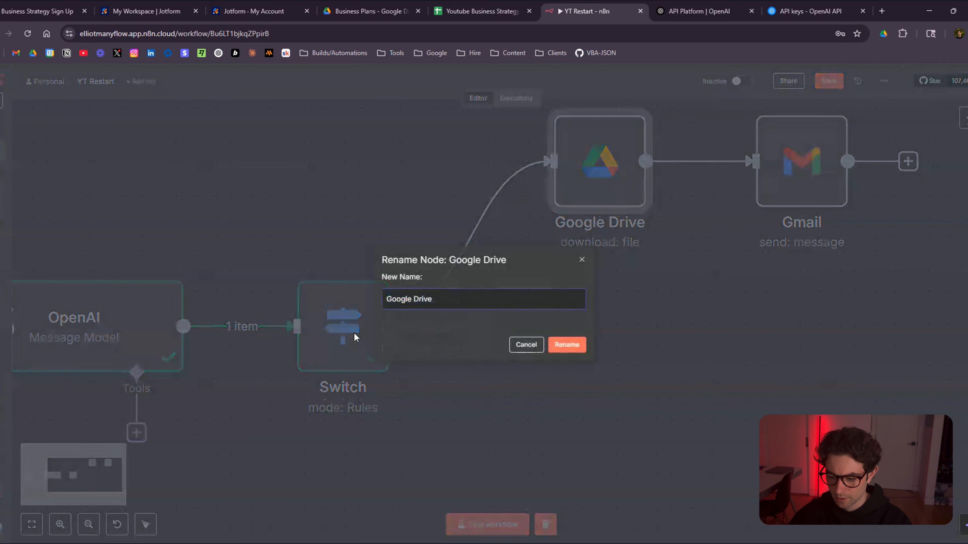
click(356, 337)
Examine the Switch node's output branches, its routing rules and the JotForm Trigger input data
click(350, 335)
double_click(351, 334)
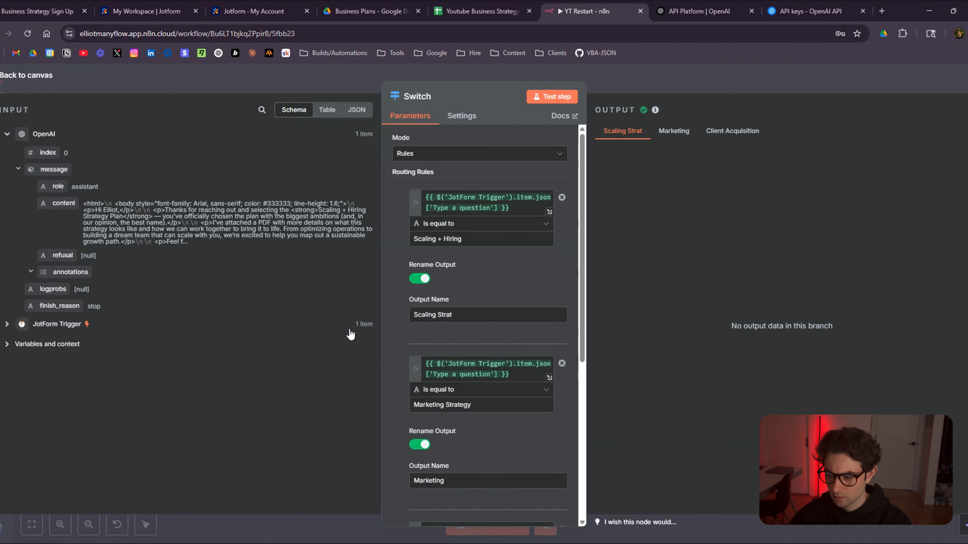
click(677, 132)
click(721, 124)
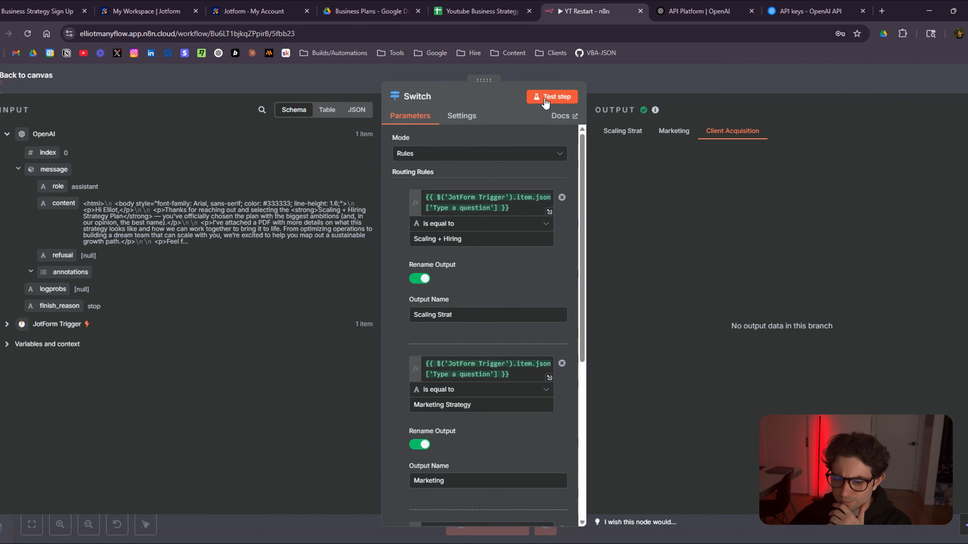
click(7, 325)
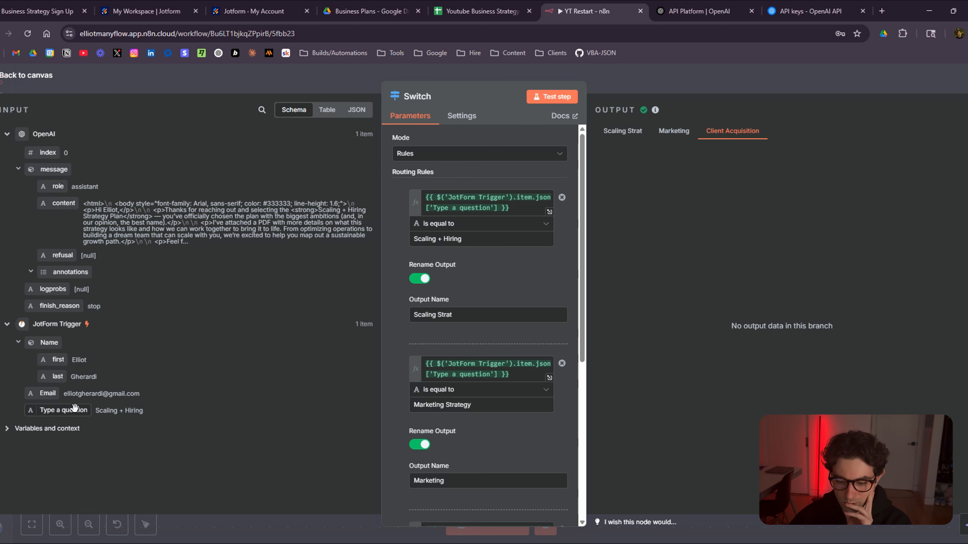
scroll(410, 325, down, 3)
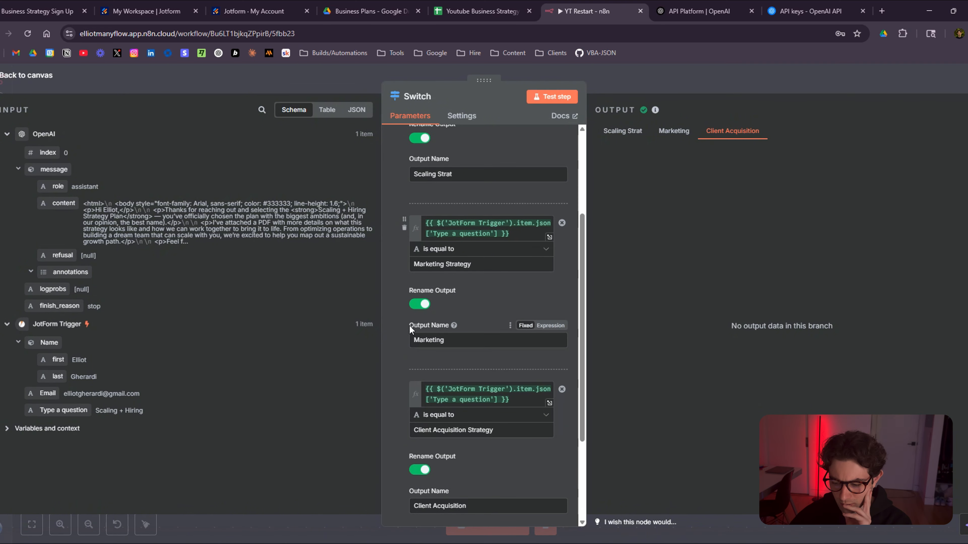
scroll(409, 325, down, 3)
scroll(409, 325, up, 3)
scroll(409, 325, up, 3)
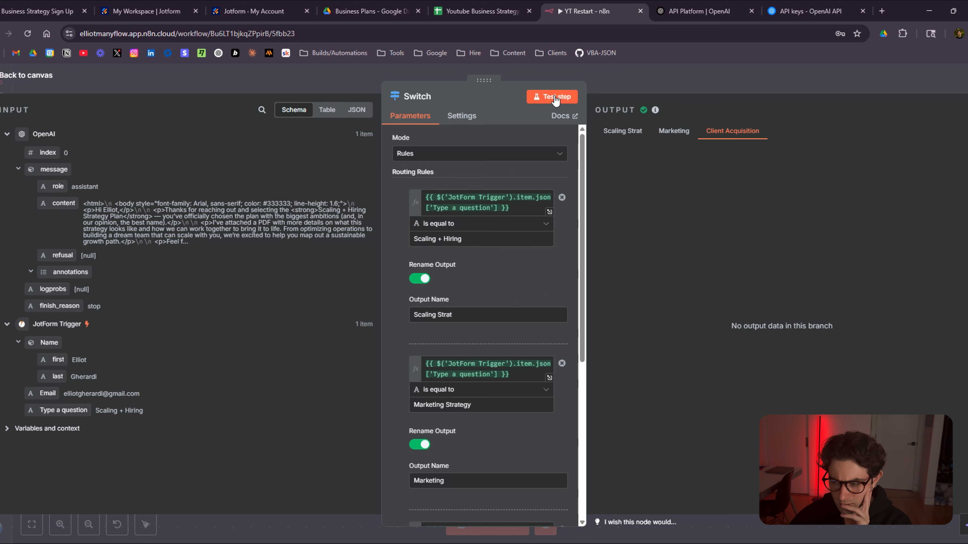
click(638, 144)
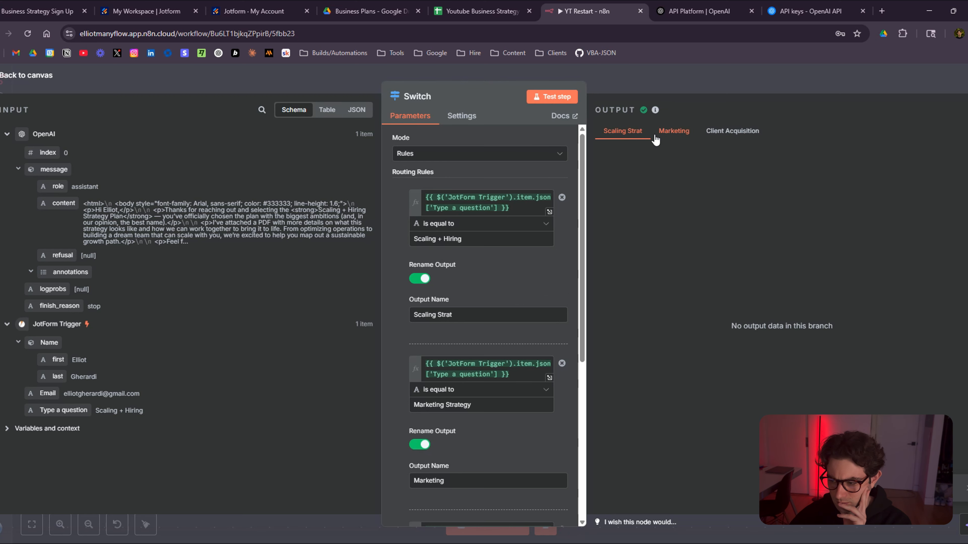
click(666, 140)
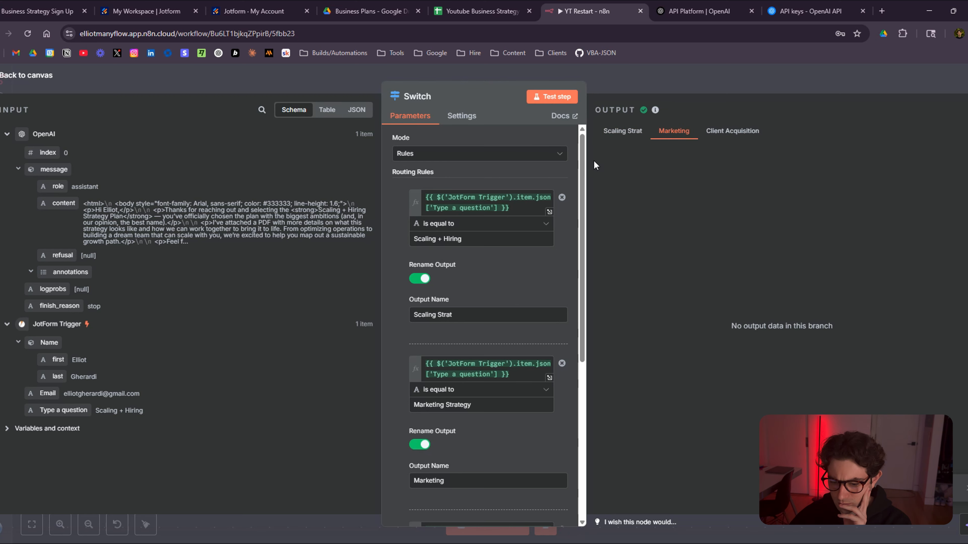
Test the Switch node again and view the output of its Scaling Strat branch
click(479, 240)
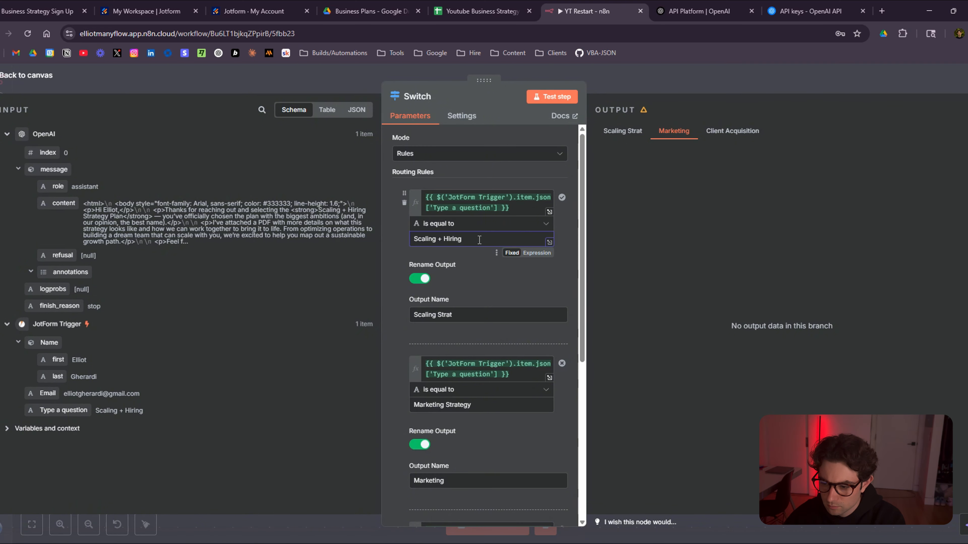
click(552, 97)
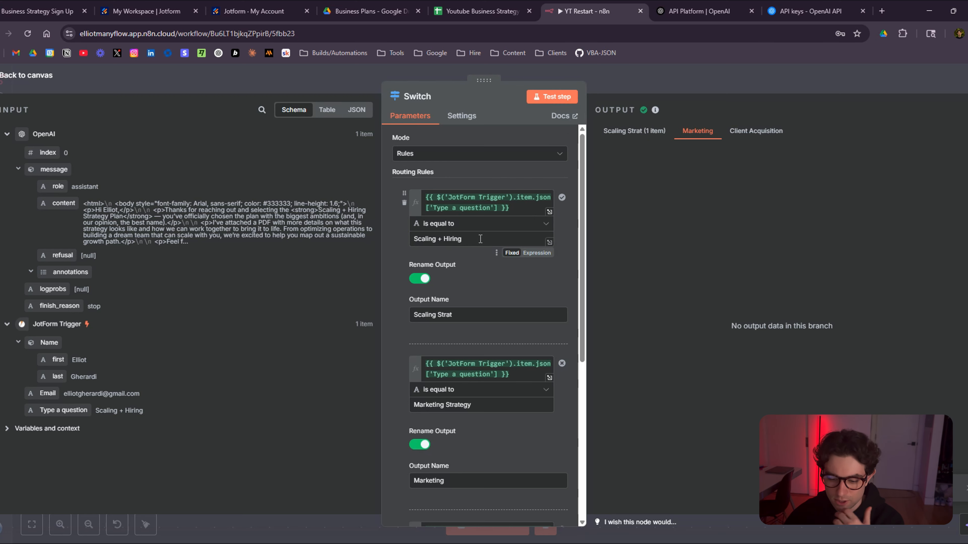
click(651, 134)
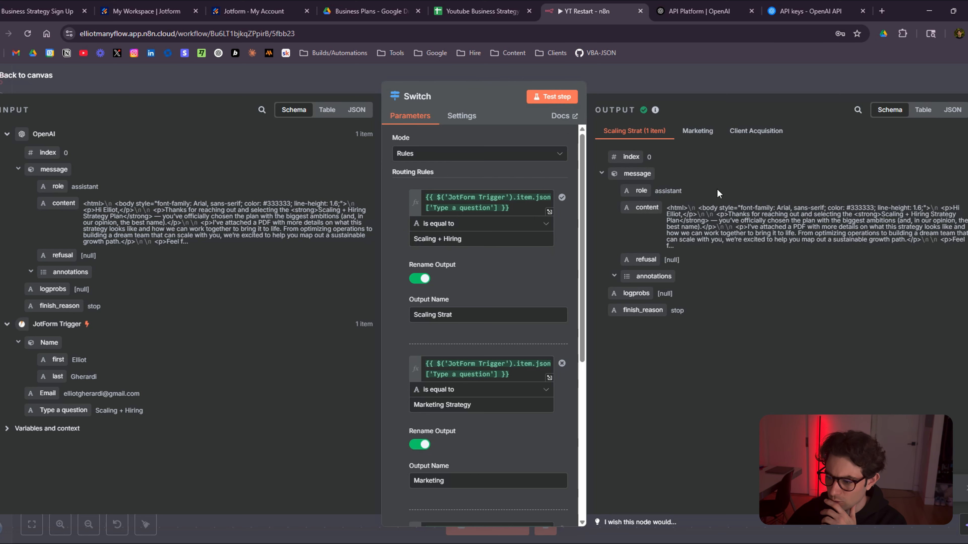
Run the Google Drive download node's test from the canvas and check the file in its output
click(674, 78)
scroll(654, 290, down, 3)
ctrl+drag(658, 298, 597, 368)
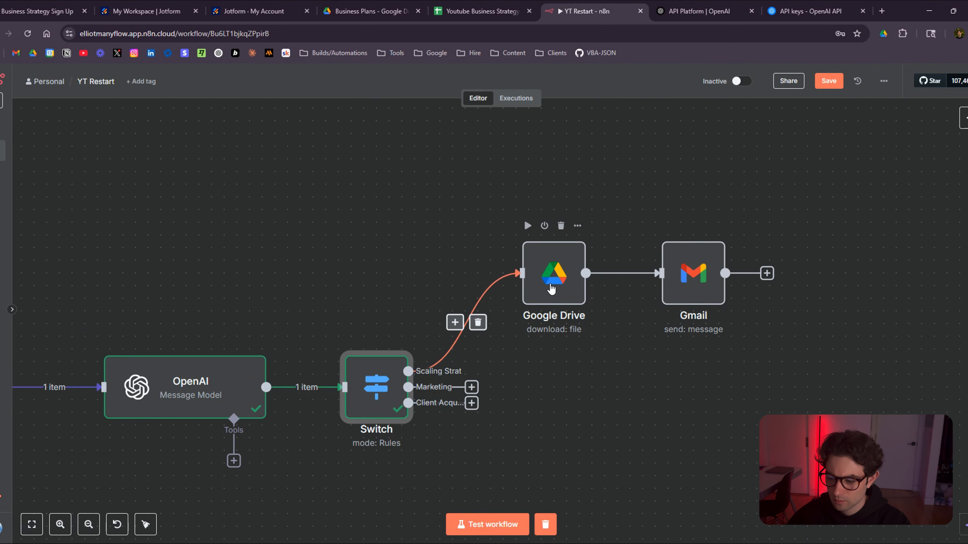
right_click(549, 259)
click(571, 284)
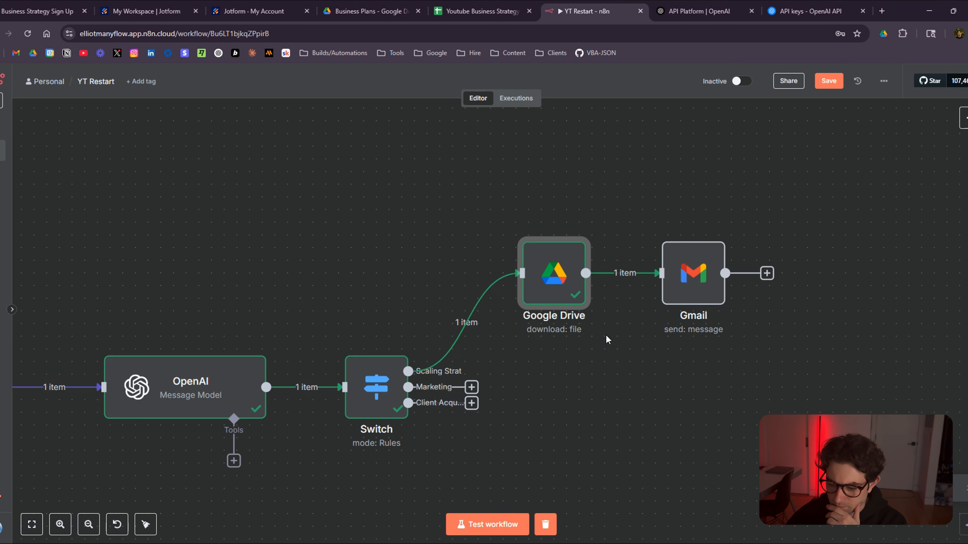
double_click(548, 279)
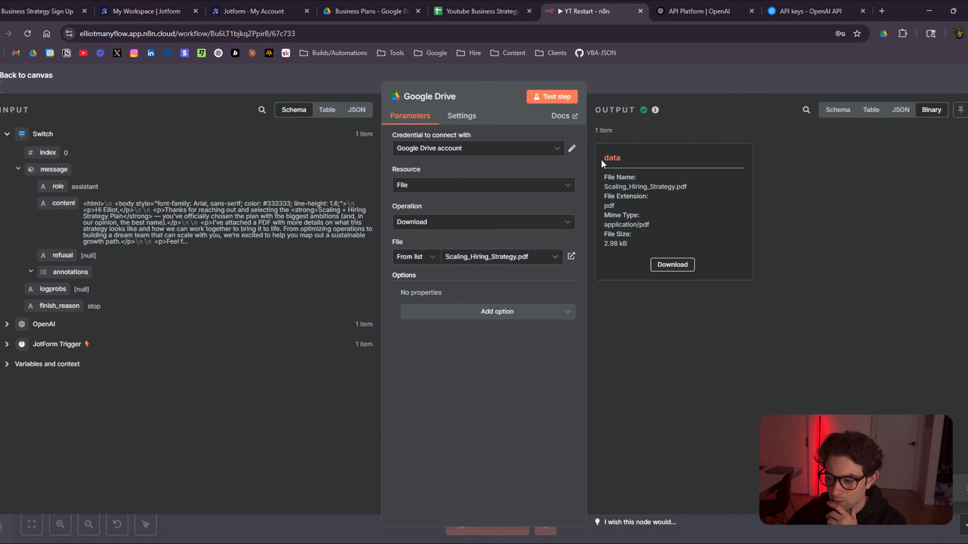
click(686, 82)
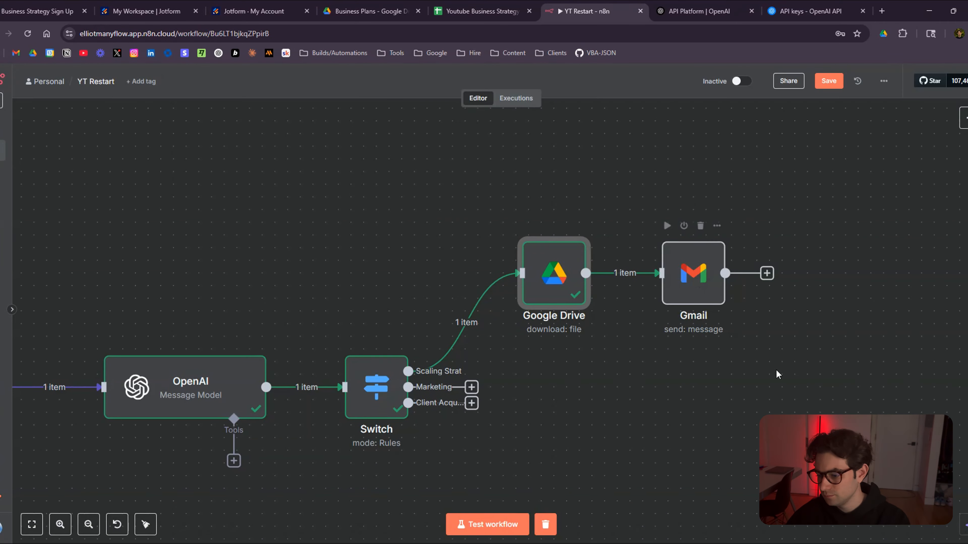
Compare the Gmail node's attachment field name with the binary field name coming from Google Drive
scroll(686, 335, right, 3)
double_click(559, 251)
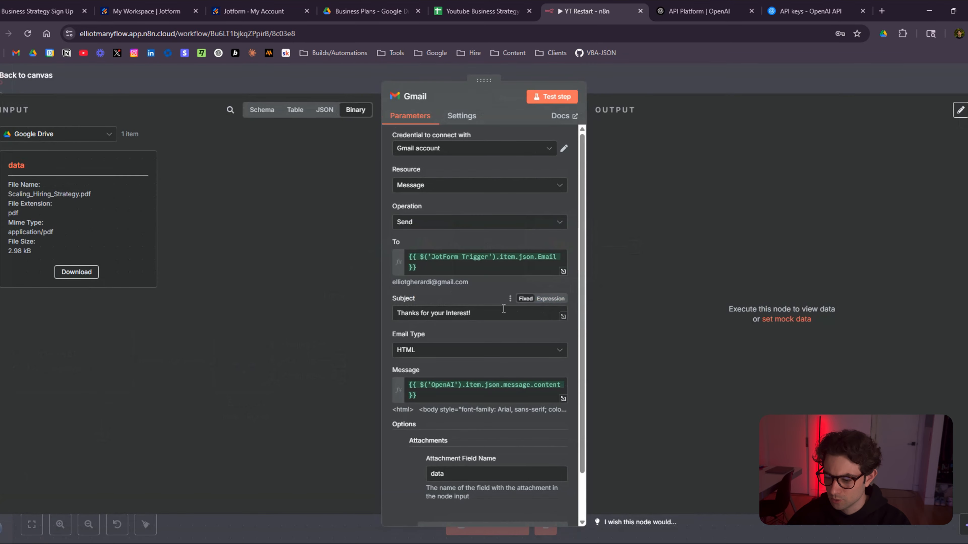
scroll(501, 314, down, 2)
drag(446, 421, 426, 422)
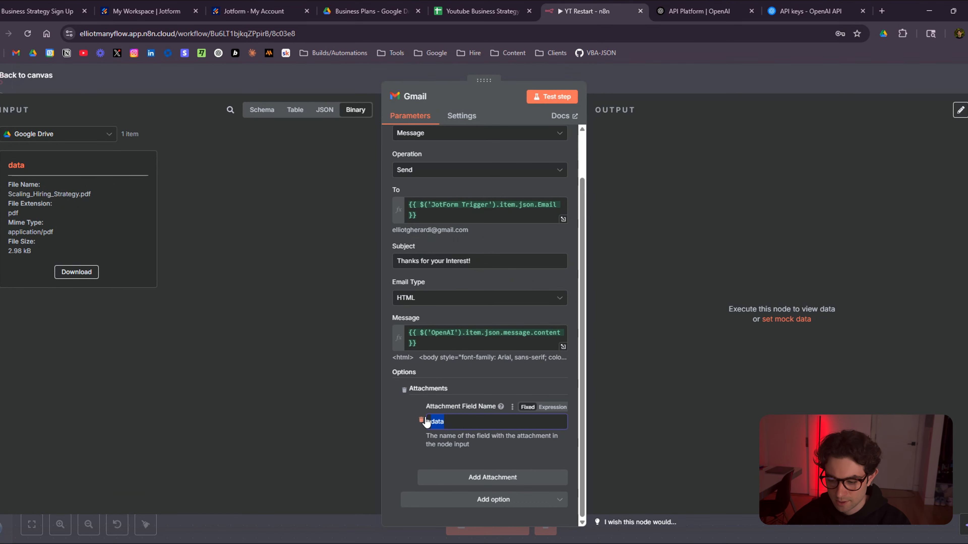
click(452, 418)
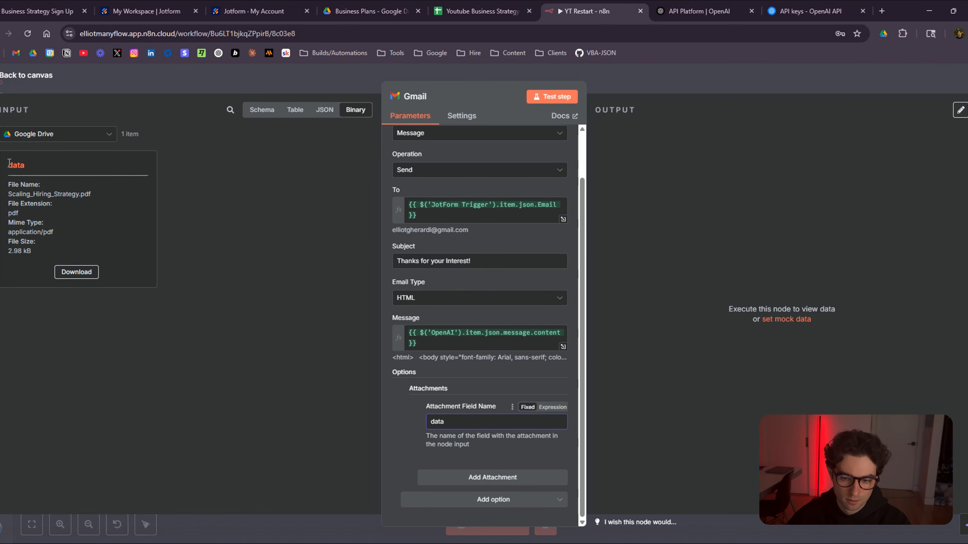
drag(9, 163, 25, 165)
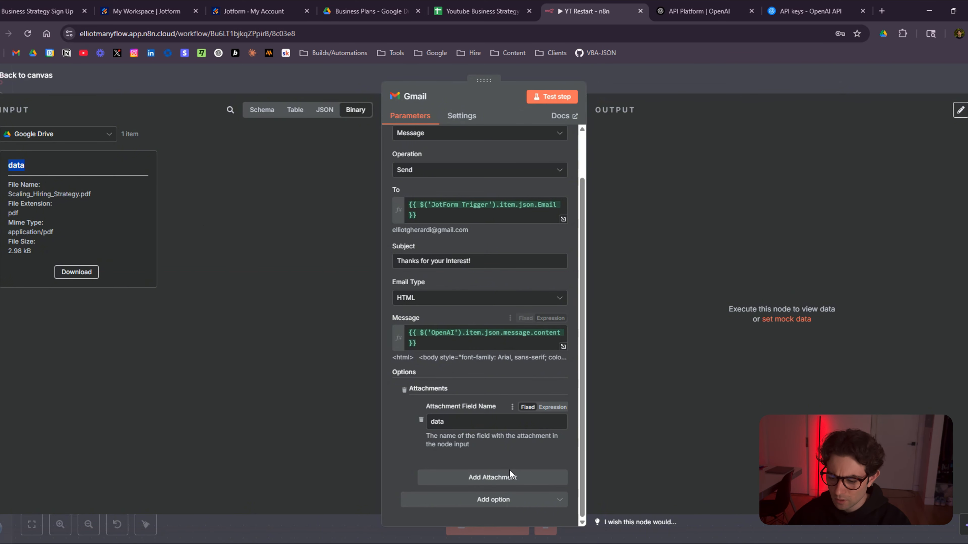
Add the Append n8n Attribution option to the Gmail message, turn it off and return to the canvas
click(504, 505)
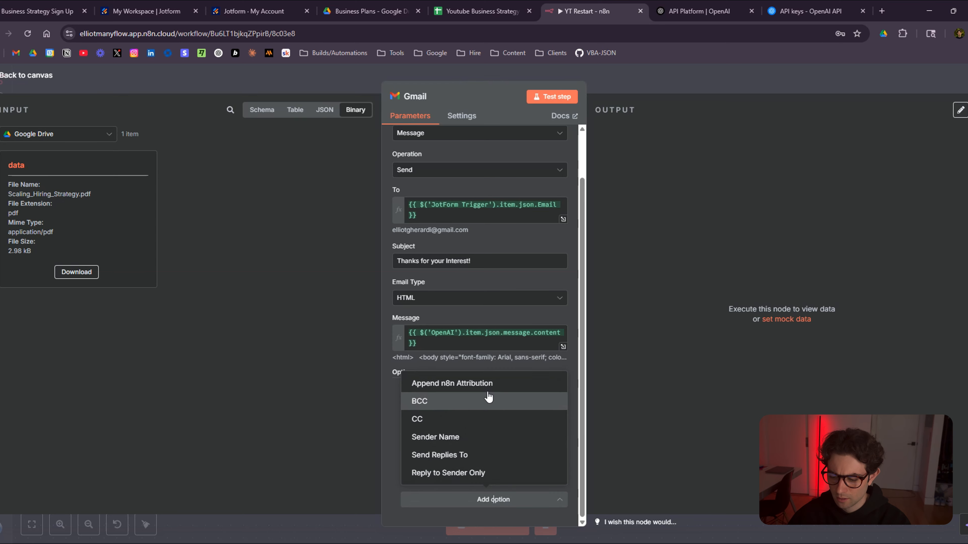
click(489, 386)
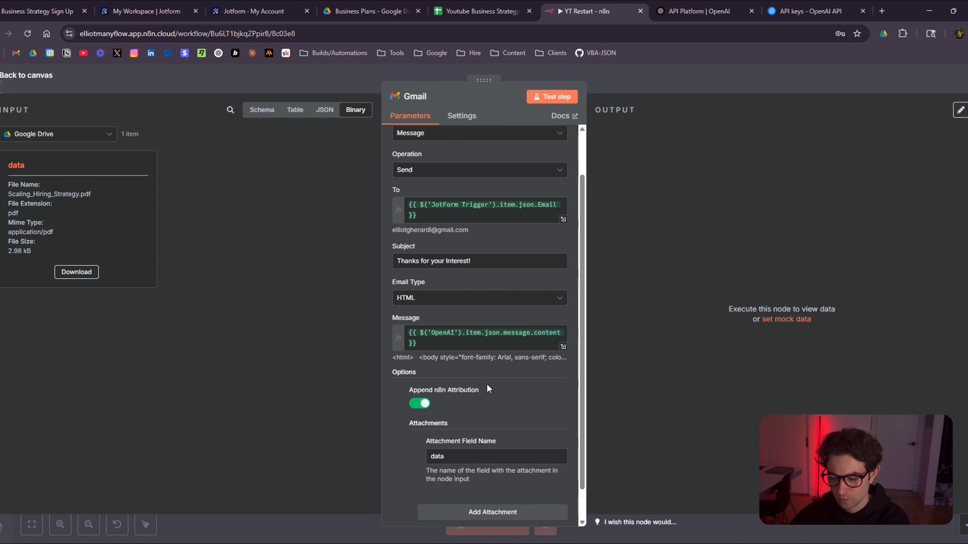
click(423, 403)
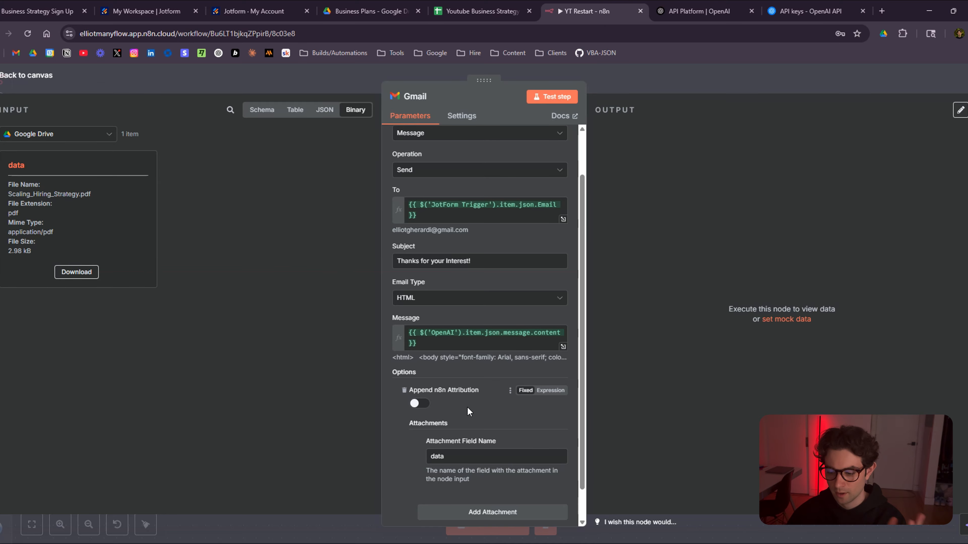
click(665, 82)
Add a Google Sheets node with the 'Append row in sheet' action to the workflow
scroll(655, 374, up, 5)
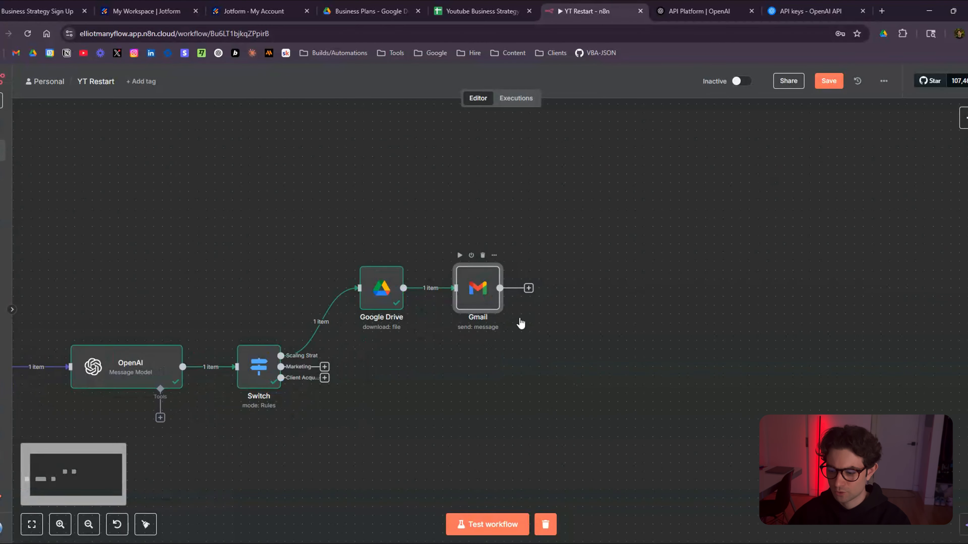
click(964, 116)
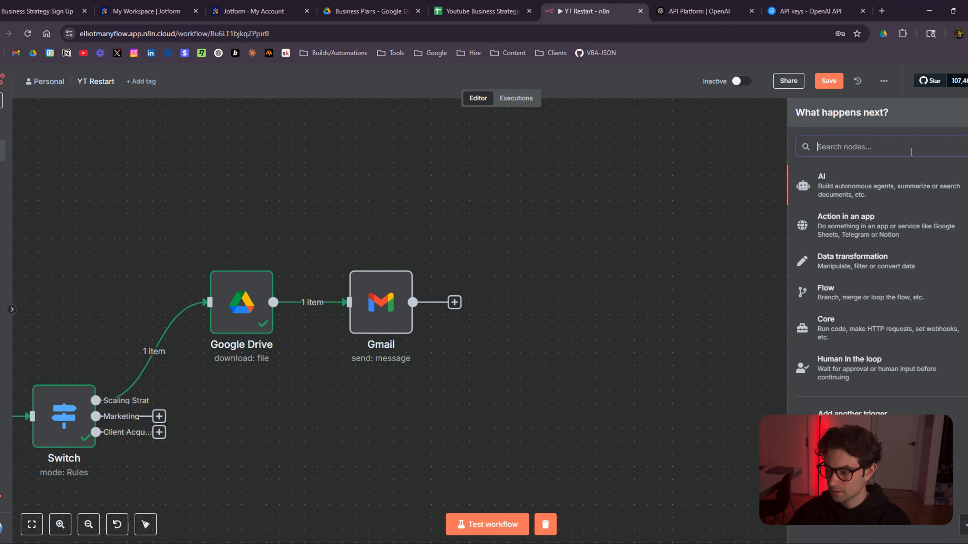
text(sheet)
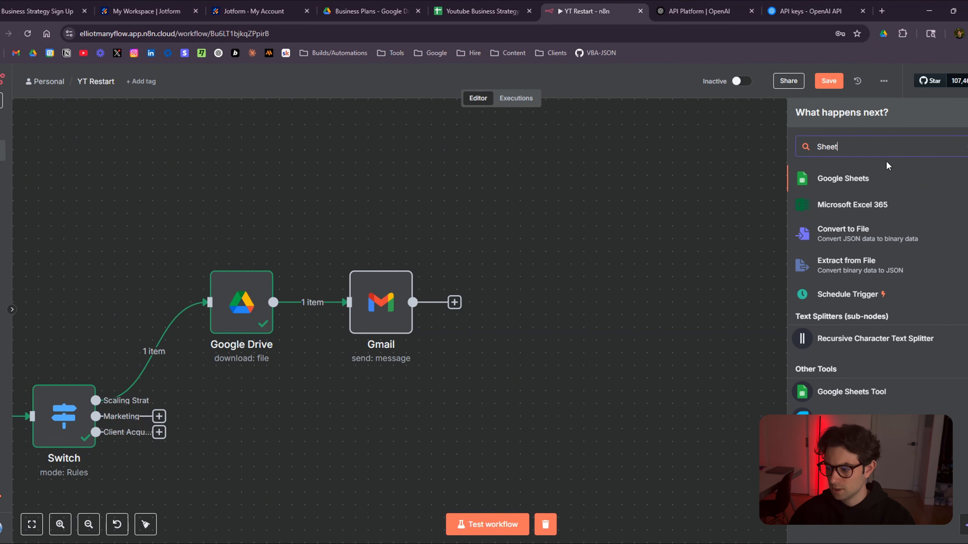
click(870, 184)
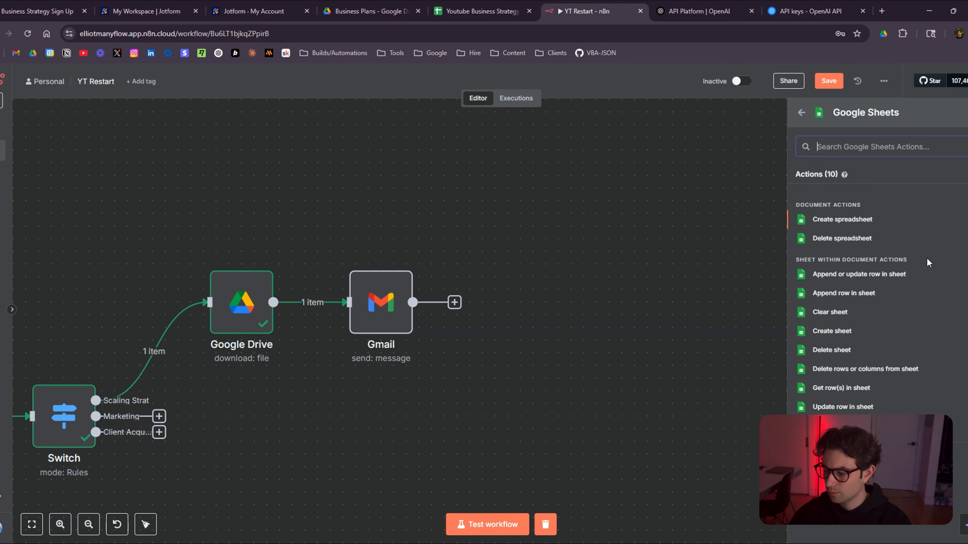
click(842, 293)
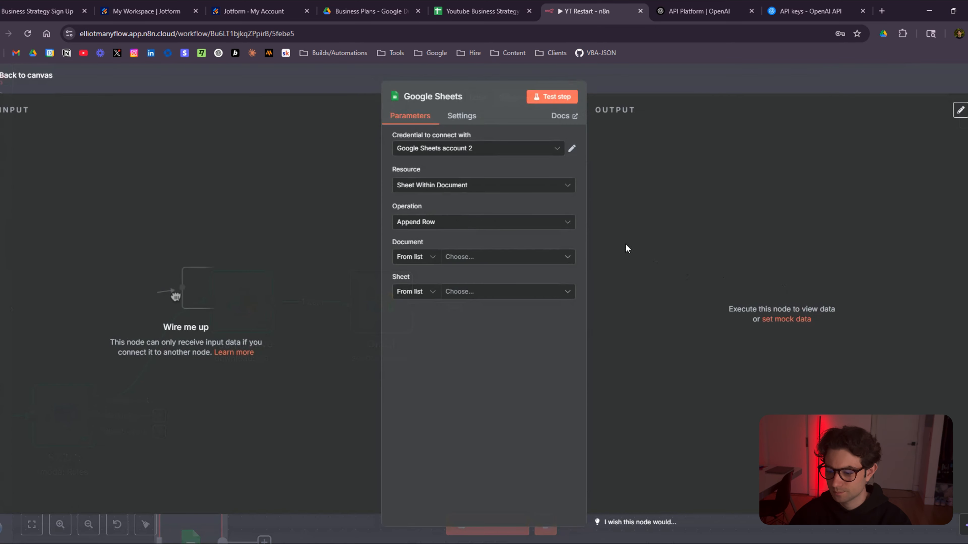
click(472, 150)
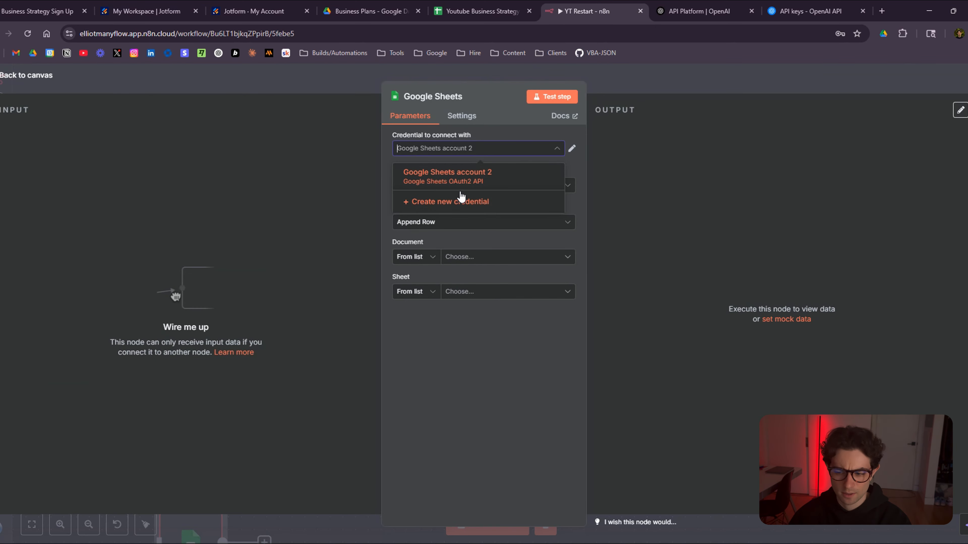
click(461, 199)
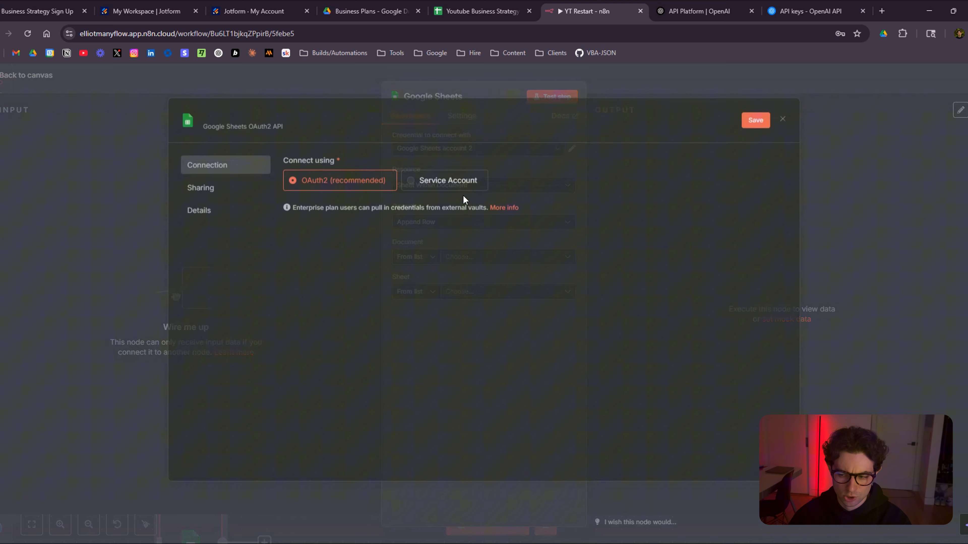
click(783, 120)
click(514, 326)
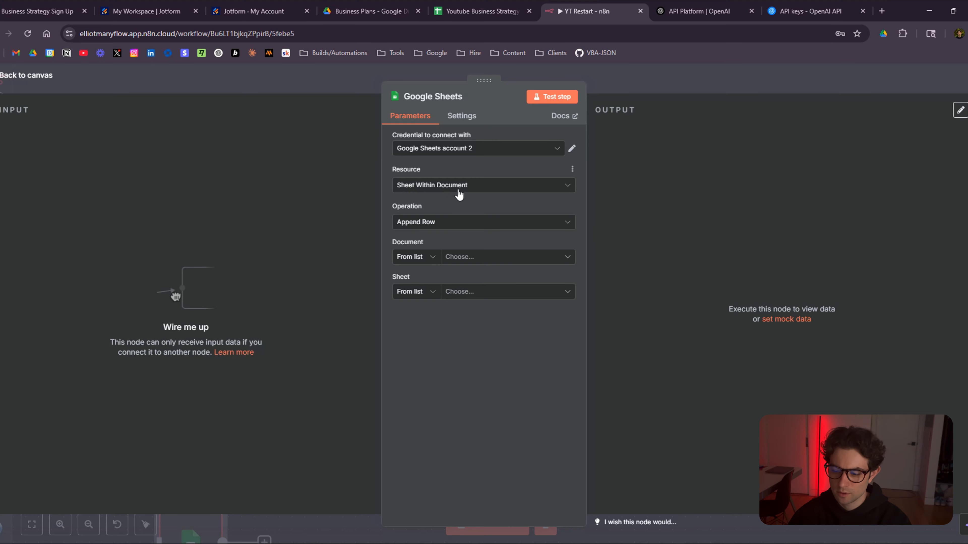
Set the Google Sheets node's document to 'Youtube Business Strategy' and its sheet to 'Sheet1'
click(481, 259)
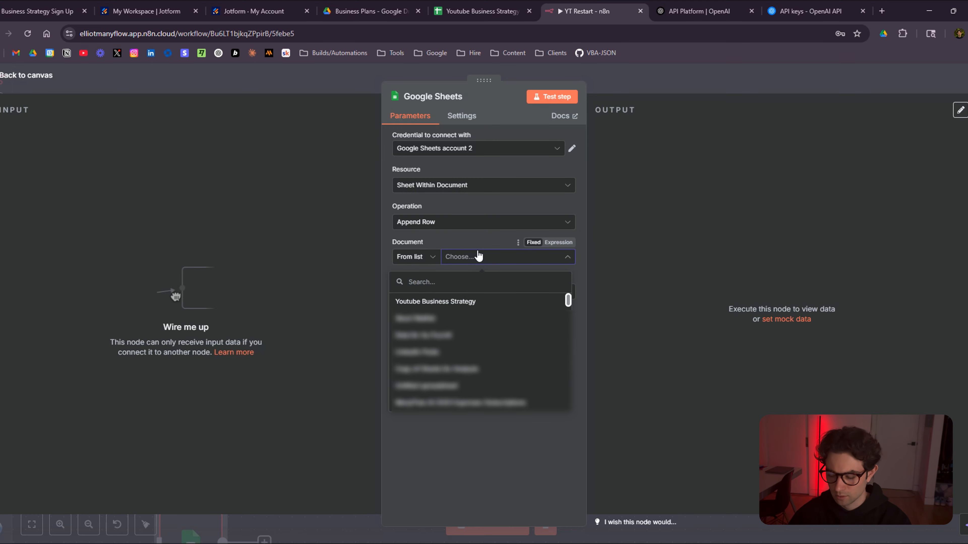
click(438, 302)
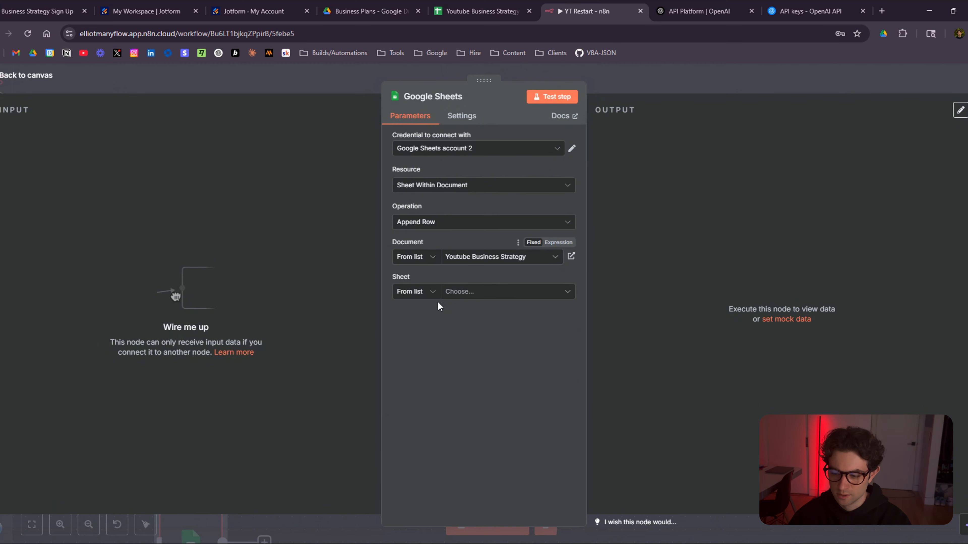
click(489, 292)
click(414, 319)
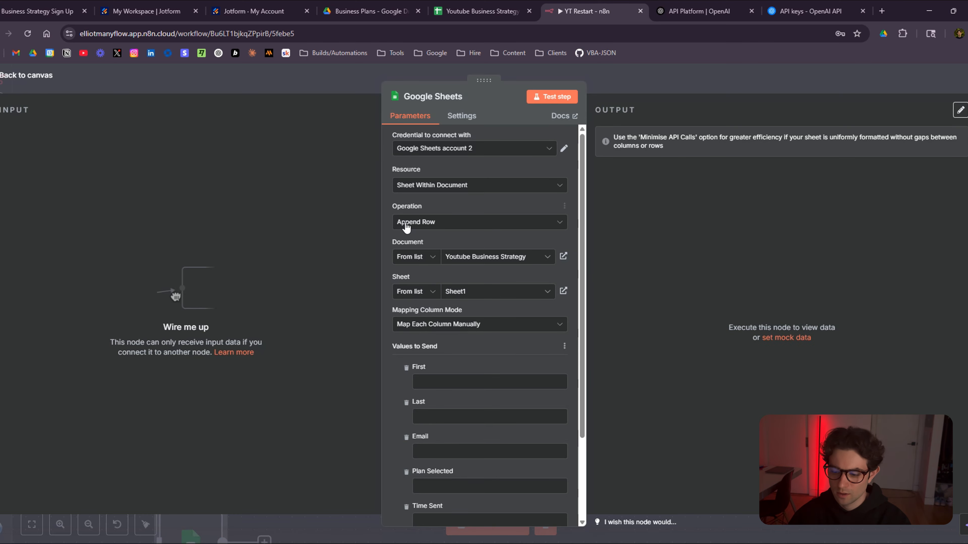
Compare the Google Sheets node's column fields with the headers in the Youtube Business Strategy spreadsheet, and return to the canvas
scroll(406, 226, down, 2)
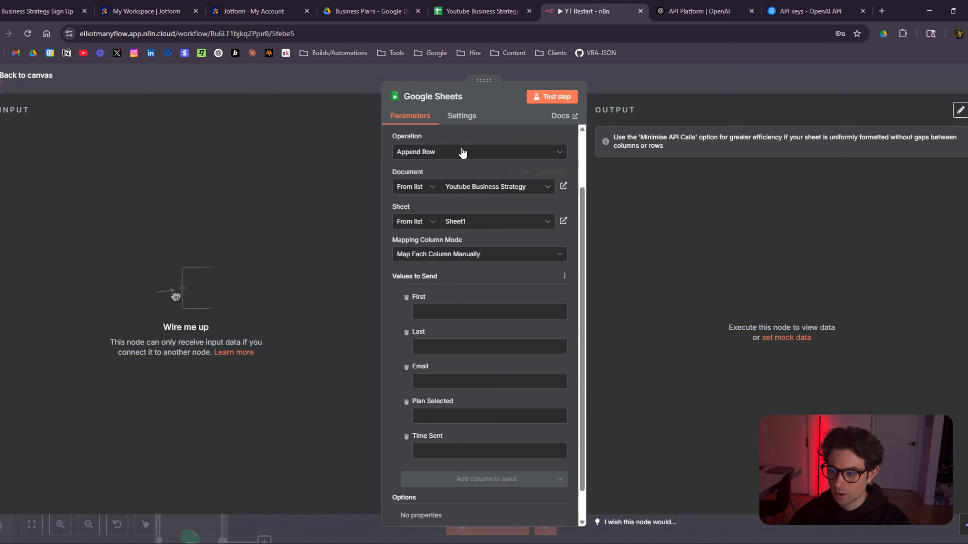
click(478, 11)
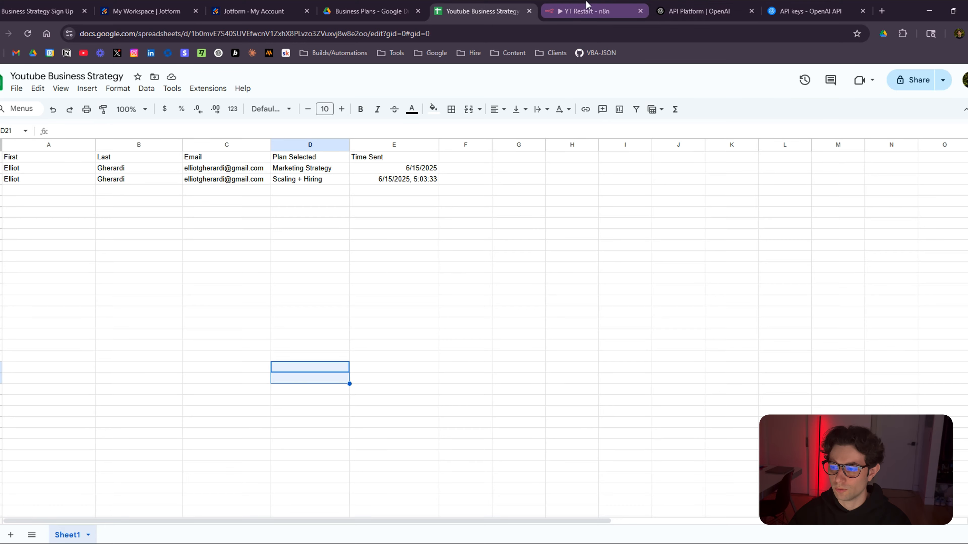
click(586, 11)
click(442, 312)
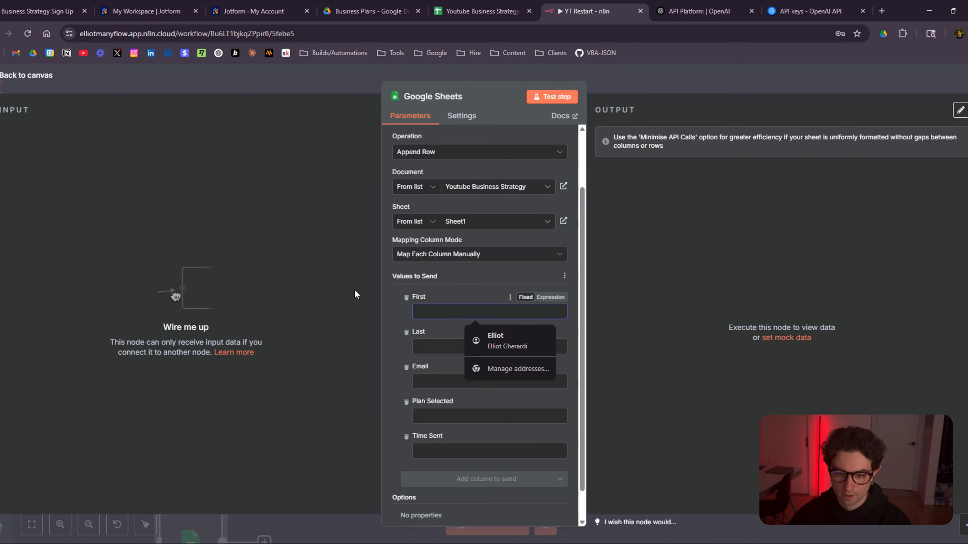
click(614, 75)
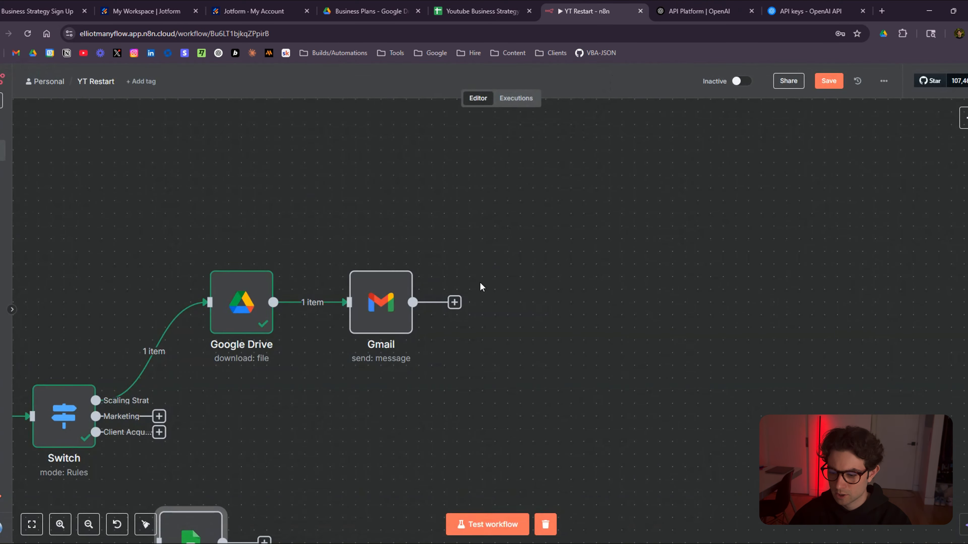
Test the Gmail node on its own from the canvas
scroll(417, 388, down, 3)
drag(417, 388, 538, 363)
scroll(471, 322, up, 3)
key(space)
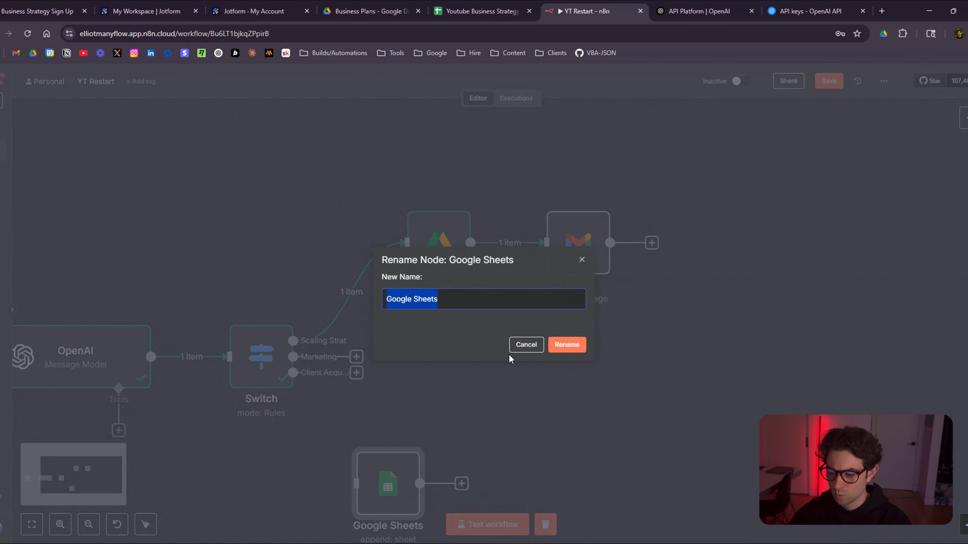
click(522, 348)
right_click(586, 229)
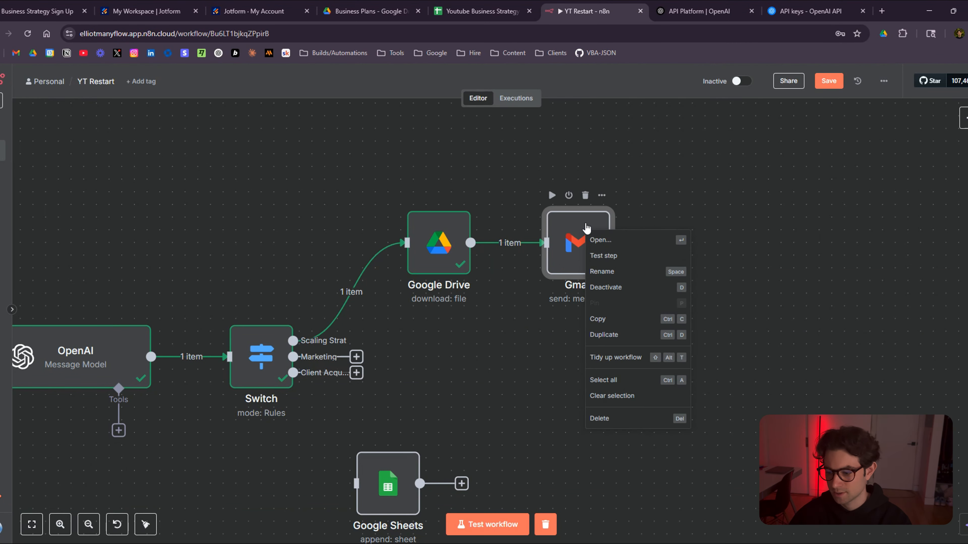
click(603, 256)
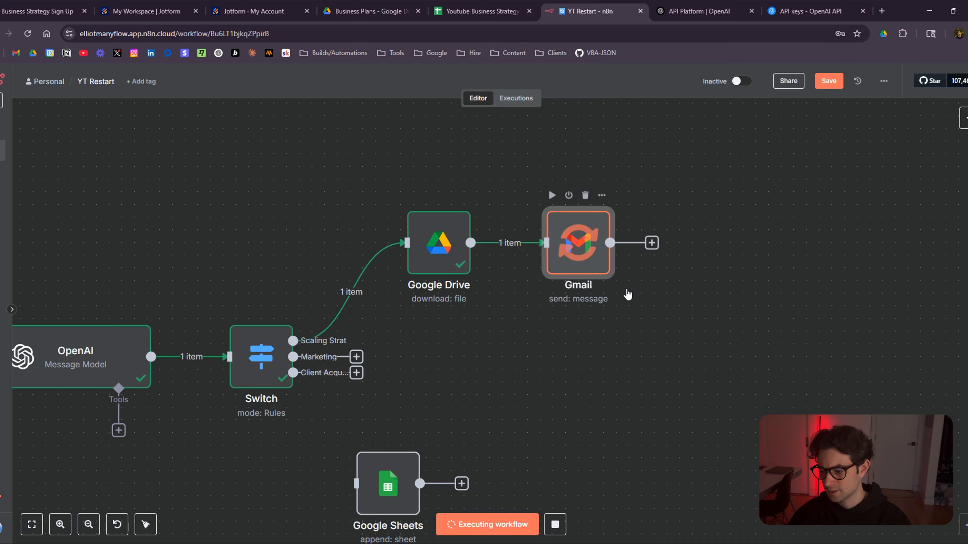
Move the Google Sheets node next to the Gmail node and connect Gmail's output to it
scroll(628, 288, down, 1)
drag(406, 456, 713, 267)
scroll(648, 288, up, 2)
drag(582, 233, 707, 248)
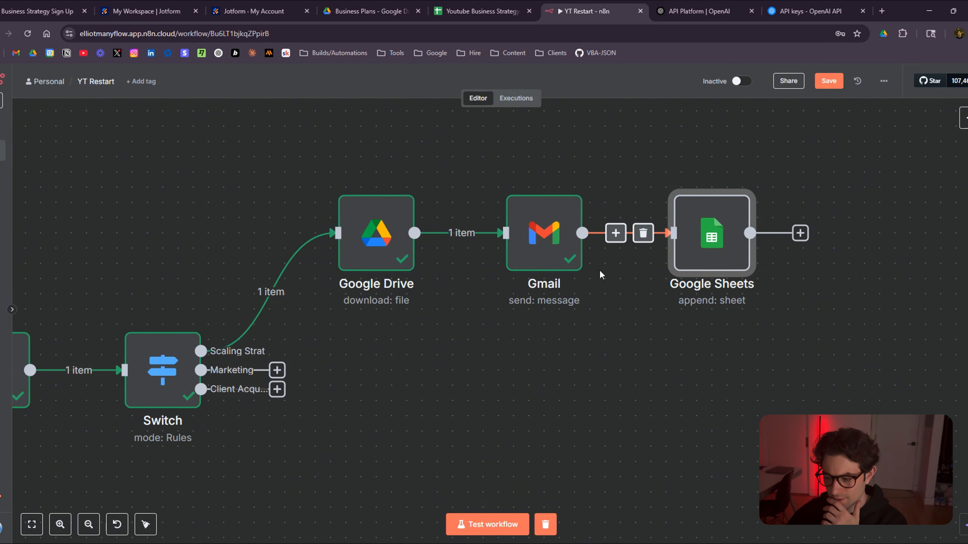
Map the JotForm Trigger's first and last name values to the Google Sheets node's First and Last columns
double_click(713, 247)
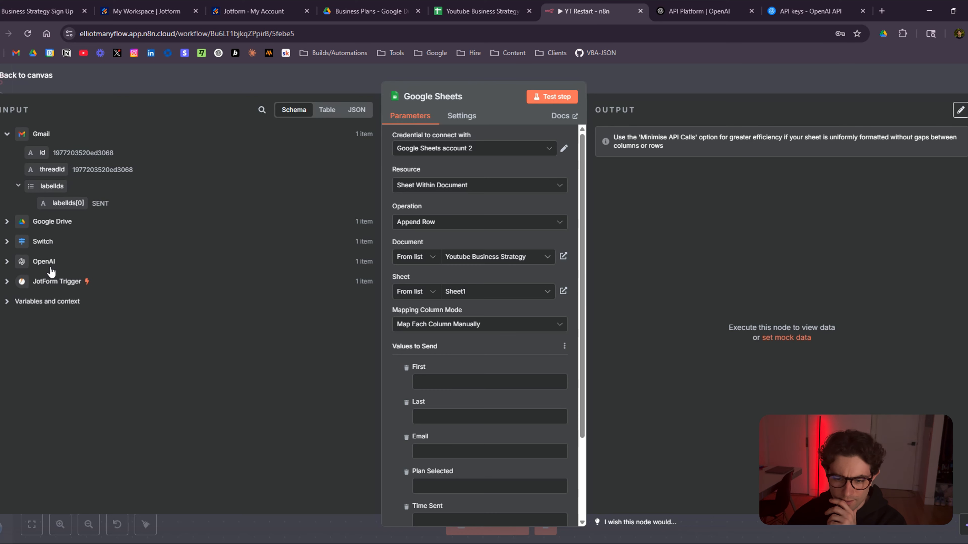
click(7, 282)
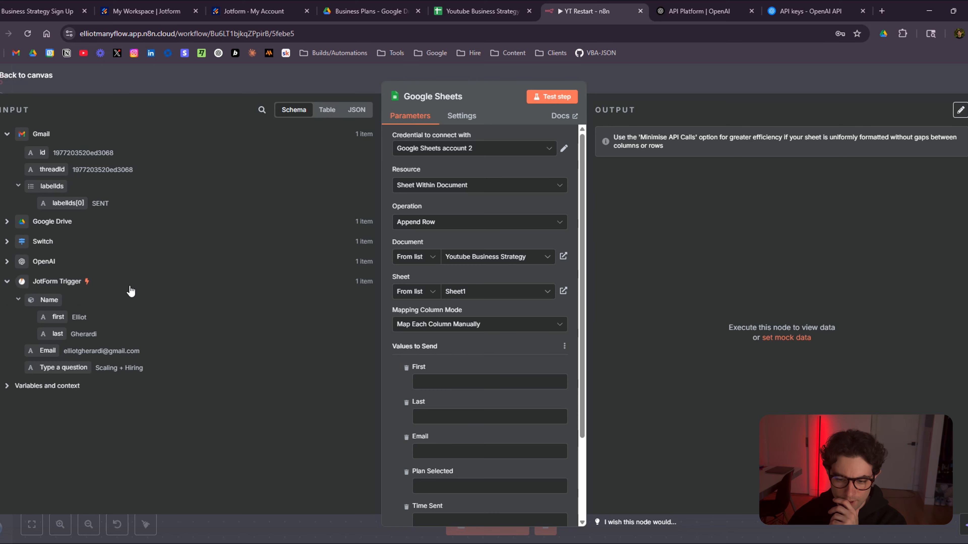
drag(58, 317, 476, 383)
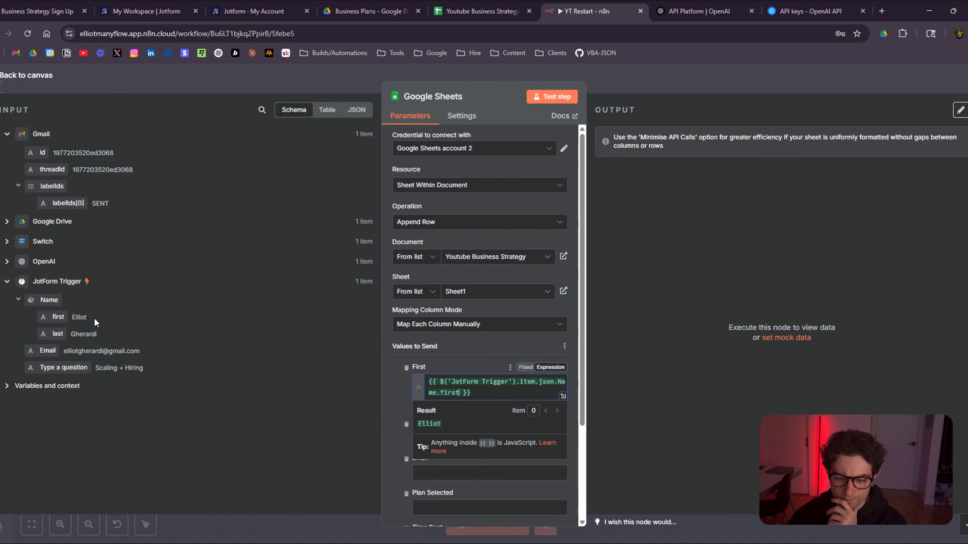
scroll(448, 399, down, 2)
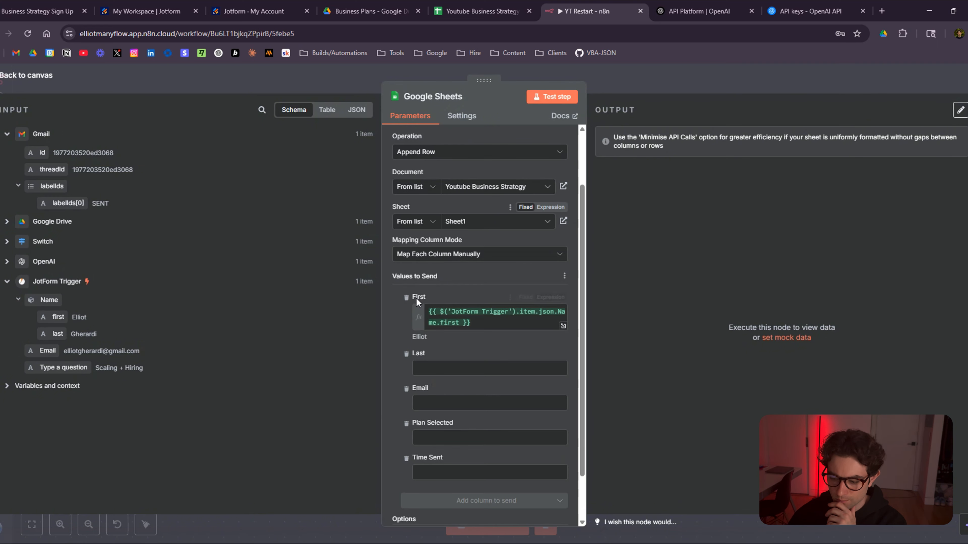
scroll(416, 298, down, 2)
drag(57, 334, 453, 324)
click(344, 361)
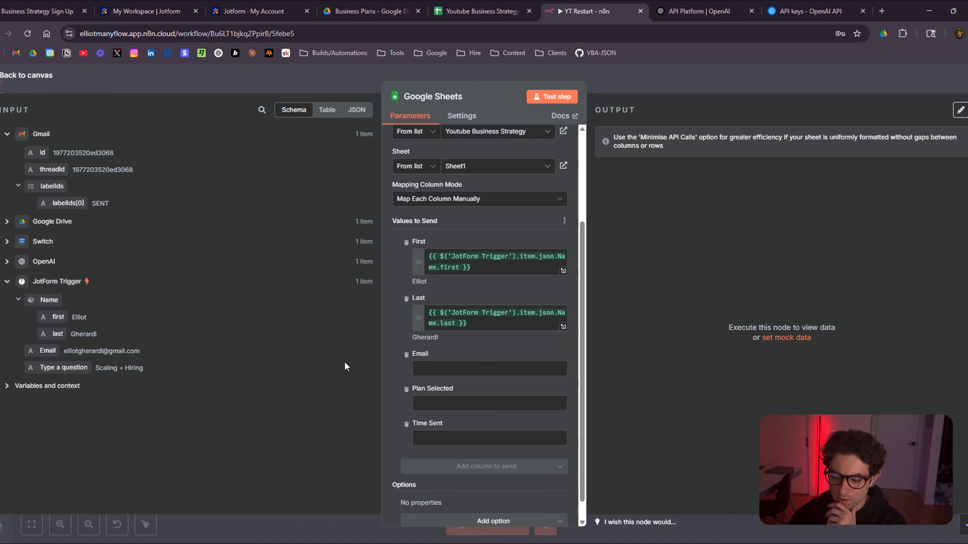
Map the JotForm Trigger's Email value to the Email column and 'Type a question' to the Plan Selected column
drag(48, 351, 455, 376)
scroll(390, 324, down, 1)
click(392, 339)
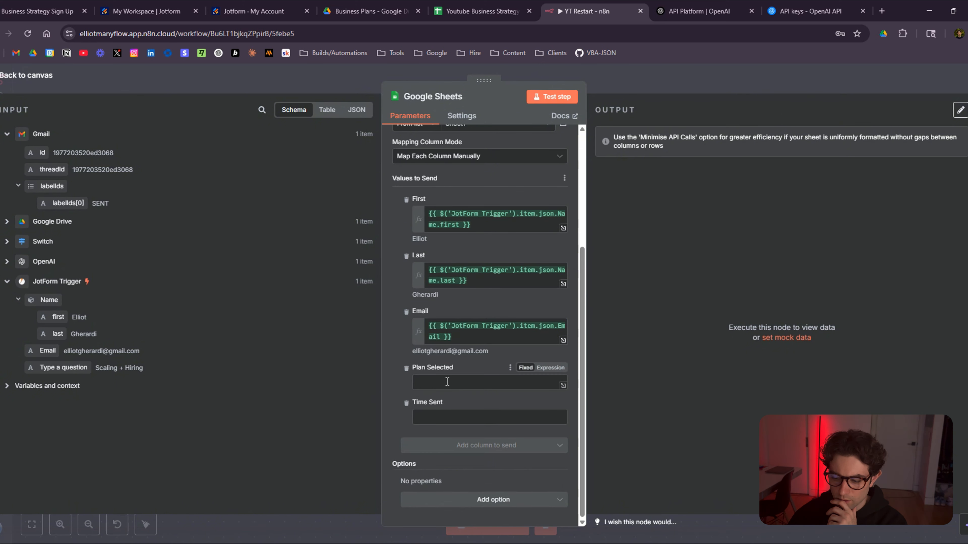
drag(64, 367, 415, 376)
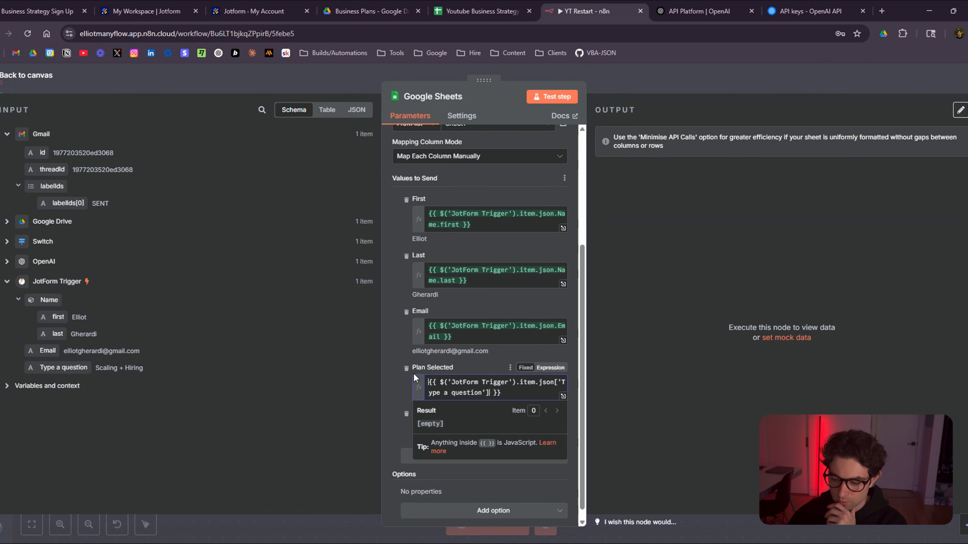
scroll(397, 317, down, 1)
click(396, 338)
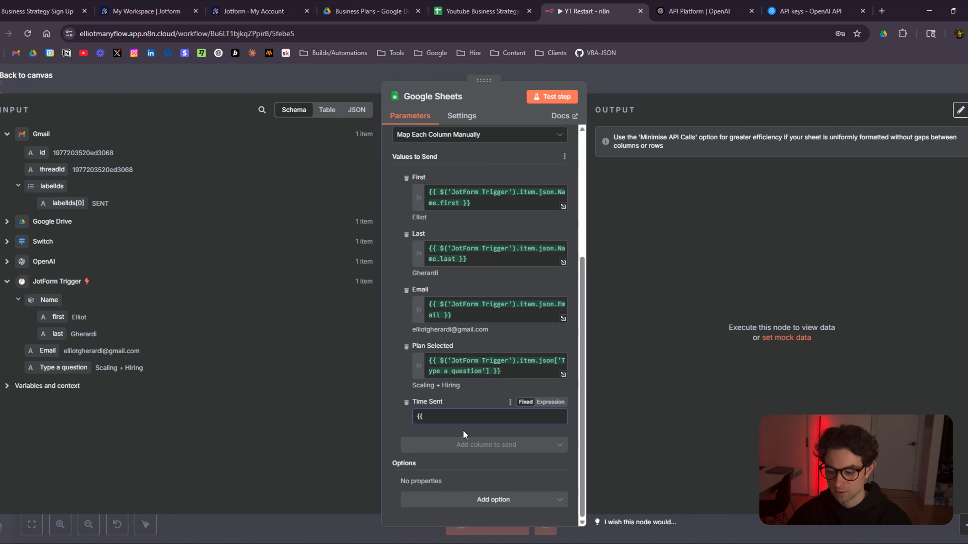
Set the Time Sent column to the expression {{new Date().toLocaleDateString('en-US')}} and return to the canvas
click(548, 402)
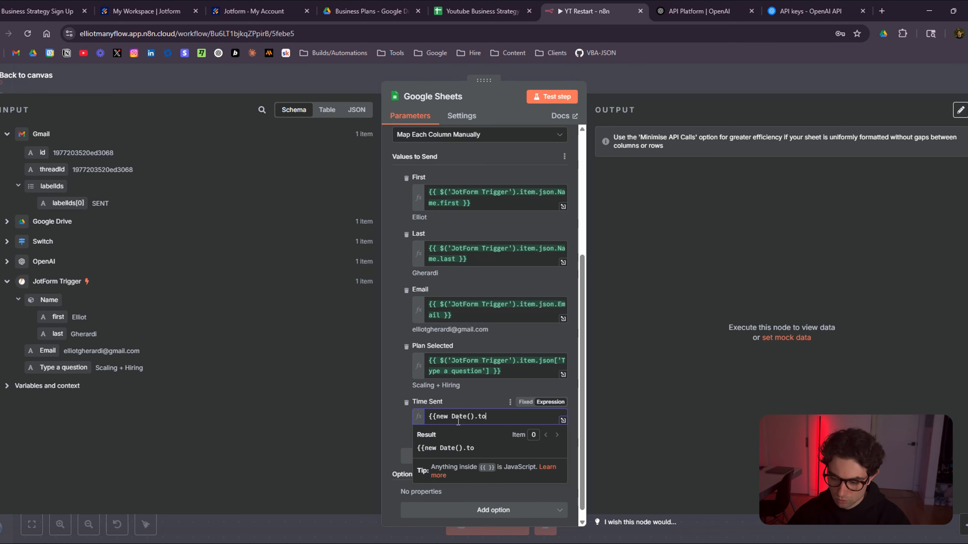
text(ocalD)
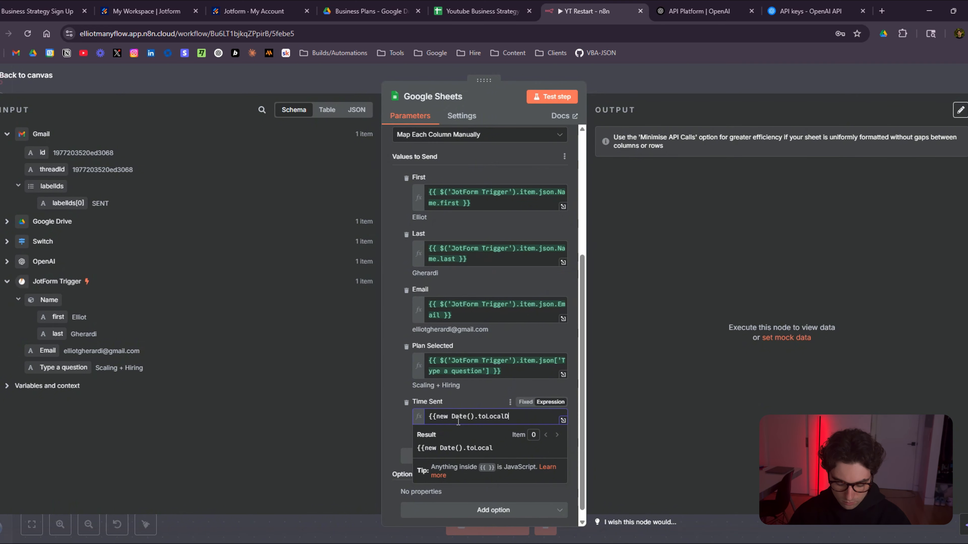
text(ateString)
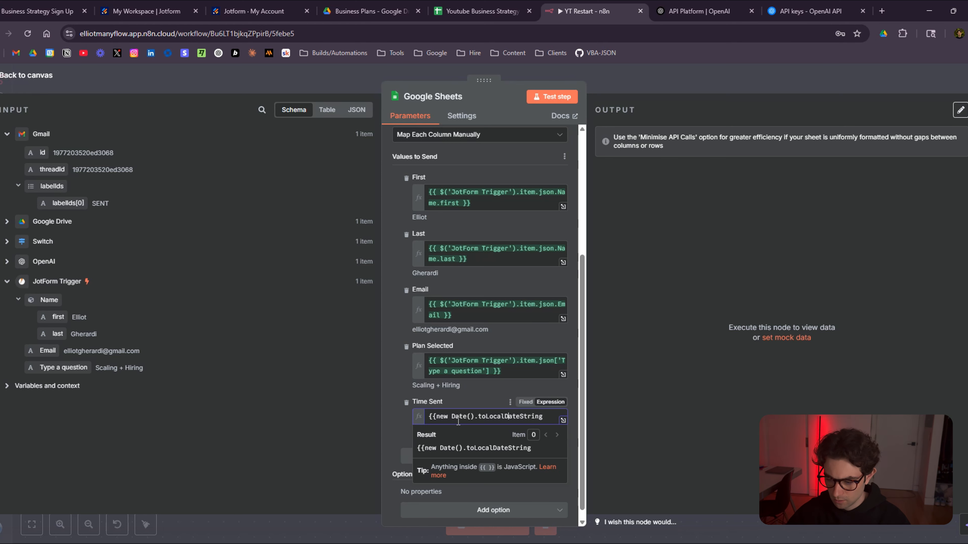
text(e)
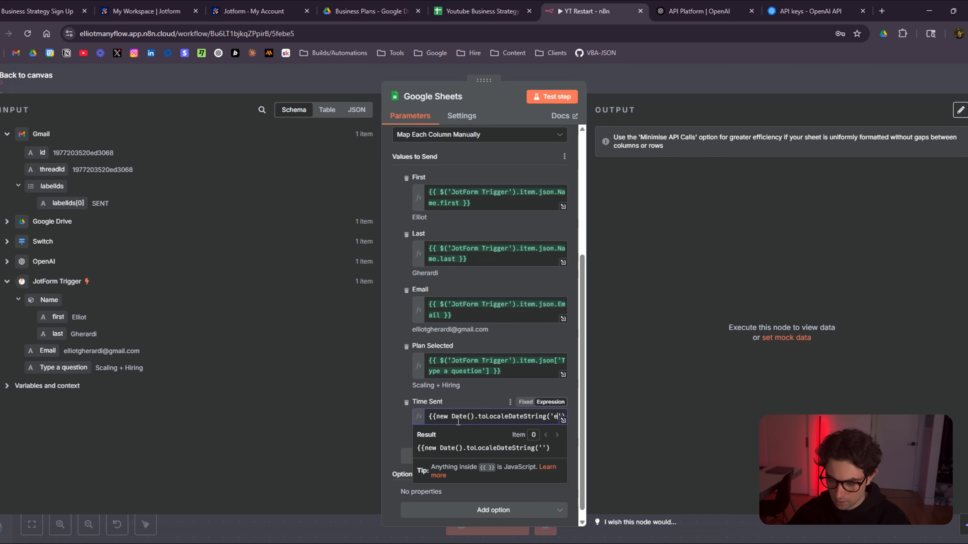
text(en-)
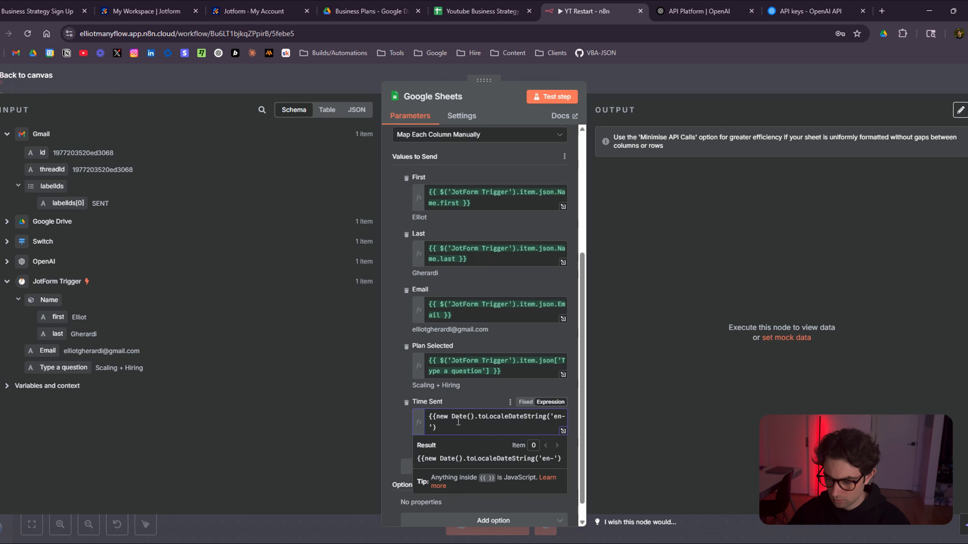
text(US))
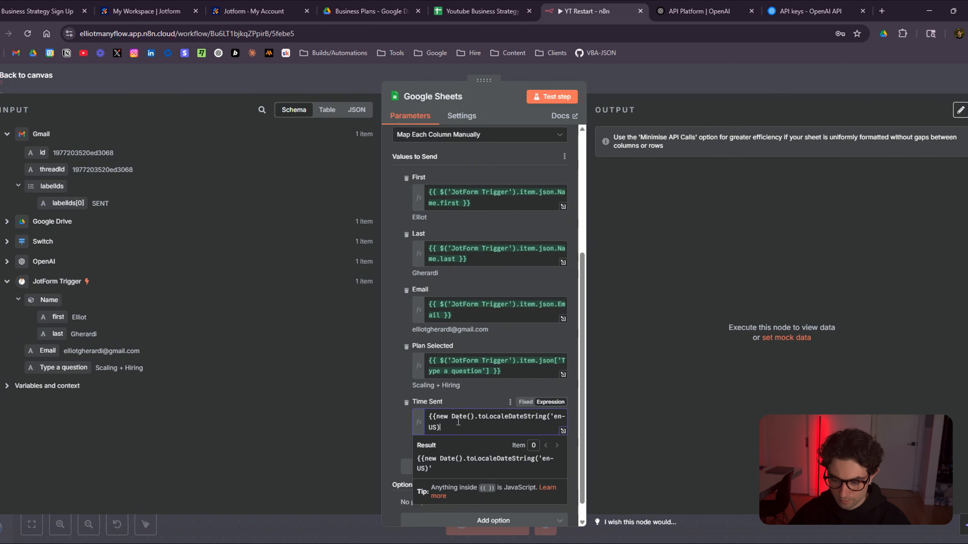
key(BackSpace)
text(')
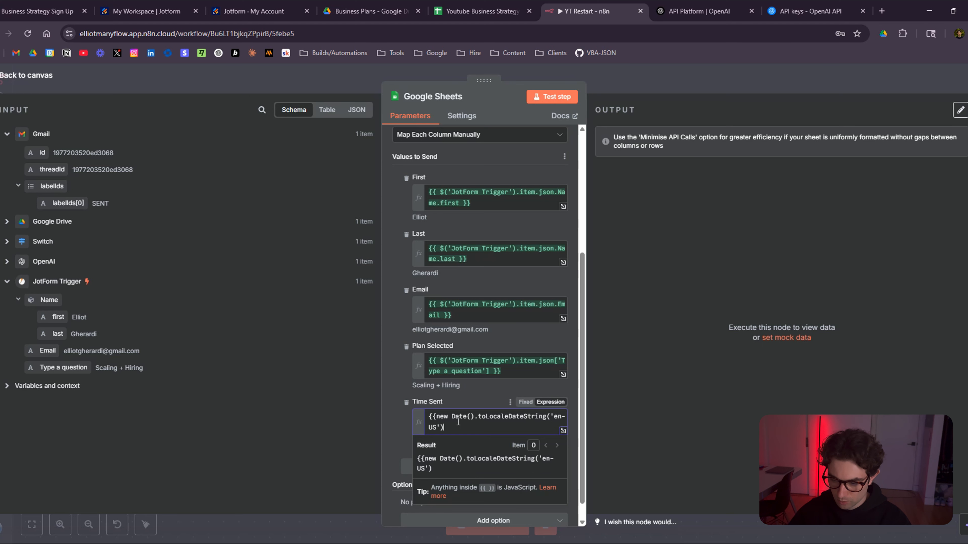
text()}})
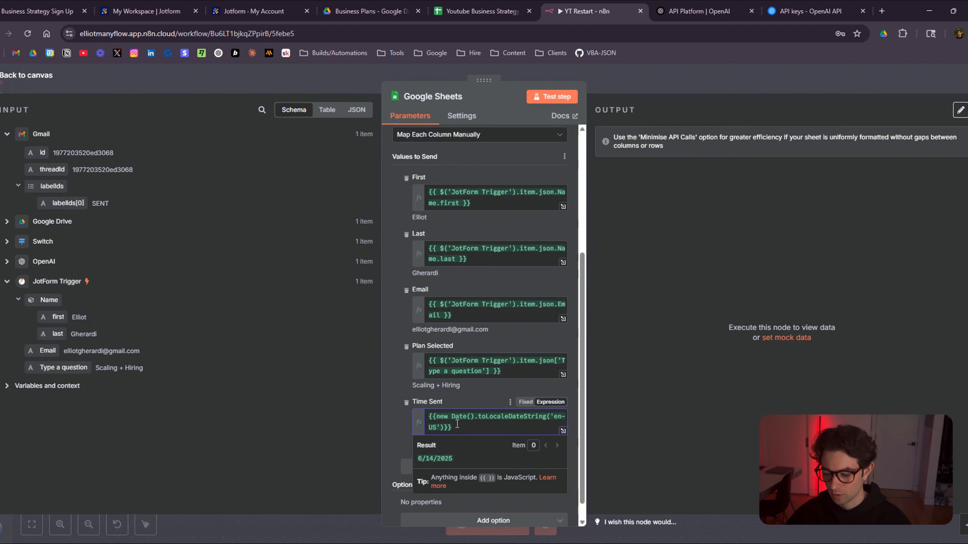
click(633, 77)
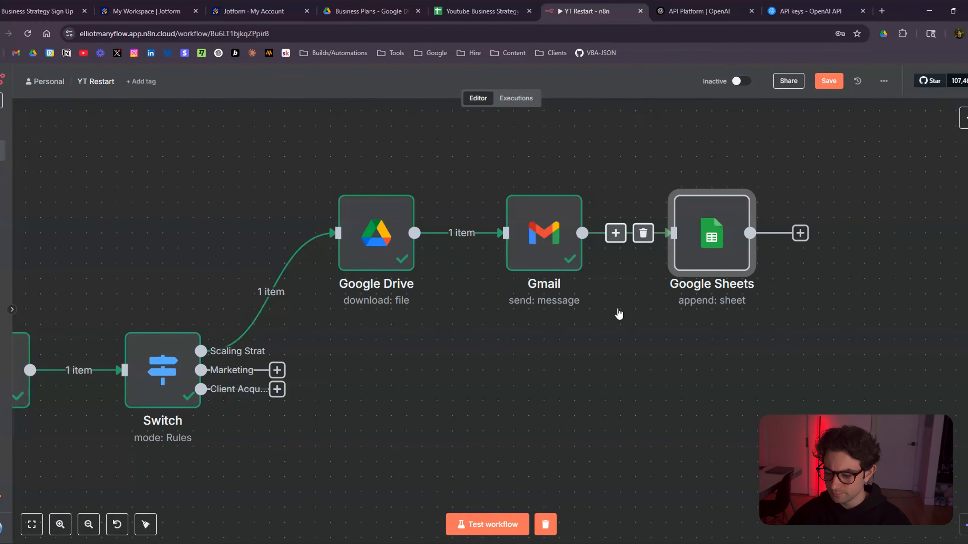
Unpin the JotForm Trigger node's output data and return to the canvas
click(617, 313)
scroll(626, 369, down, 5)
drag(534, 406, 565, 333)
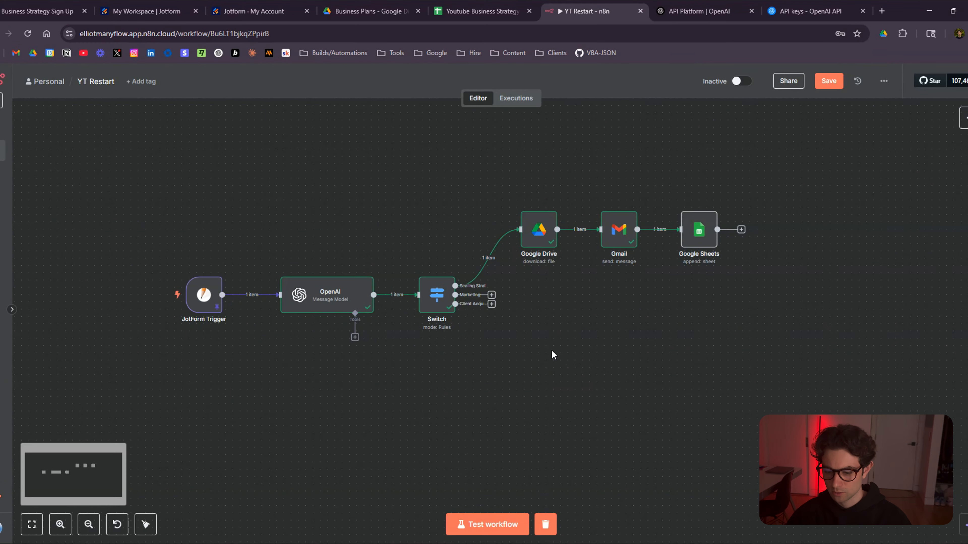
double_click(195, 300)
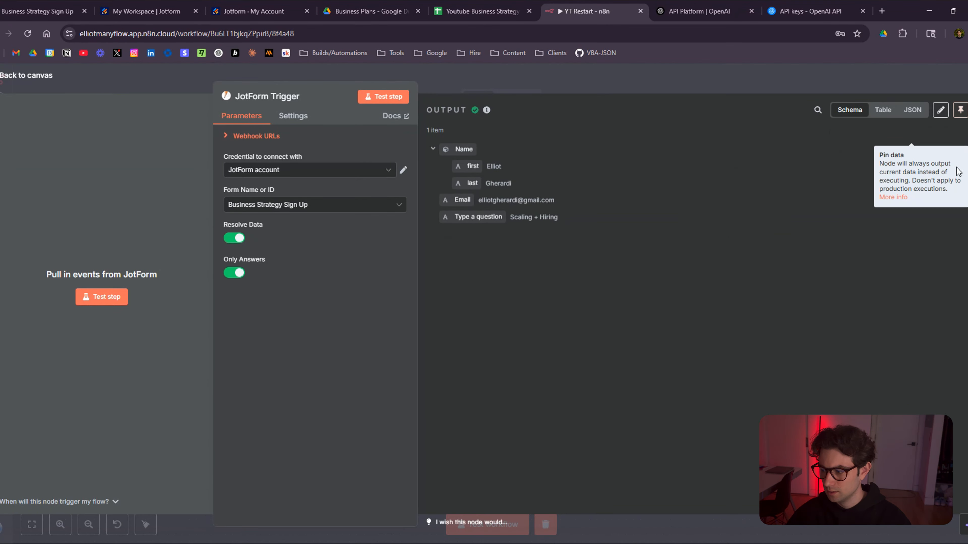
click(632, 78)
Start a full workflow test, submit the Business Strategy Sign Up form with 'Scaling + Hiring' selected, and return to the workflow
click(483, 534)
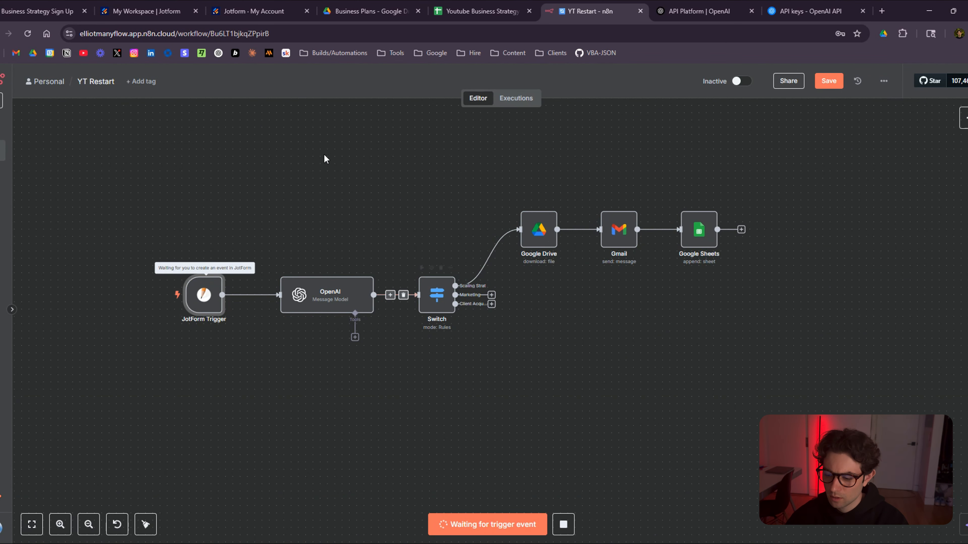
click(42, 12)
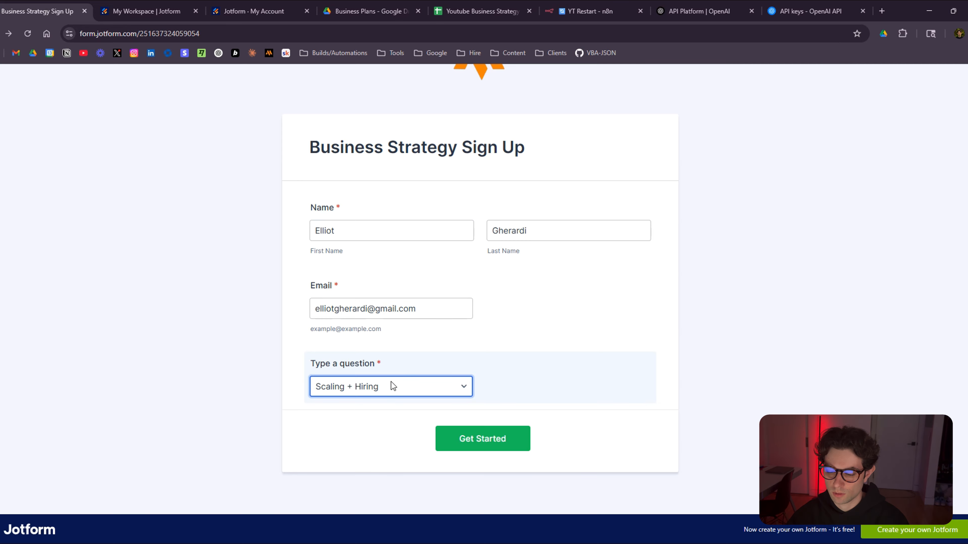
click(473, 447)
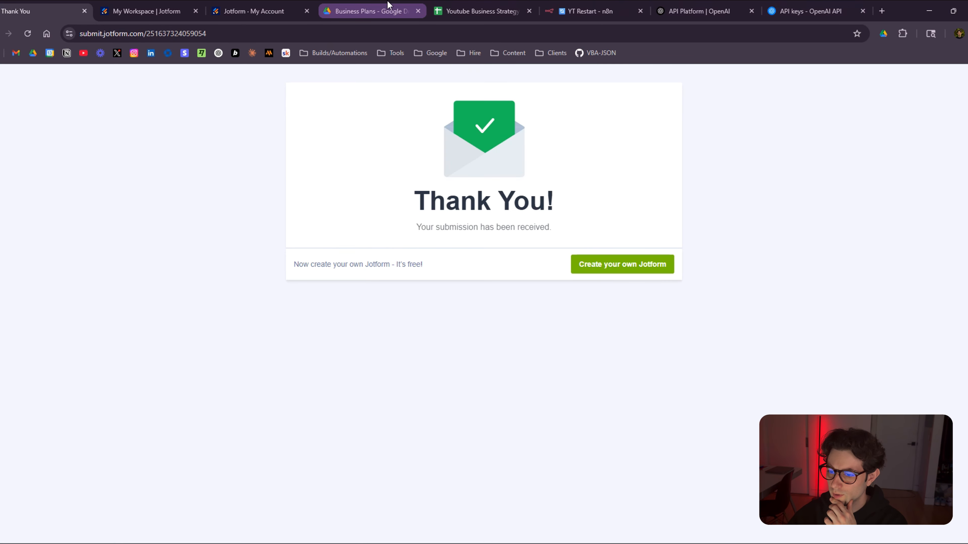
click(595, 8)
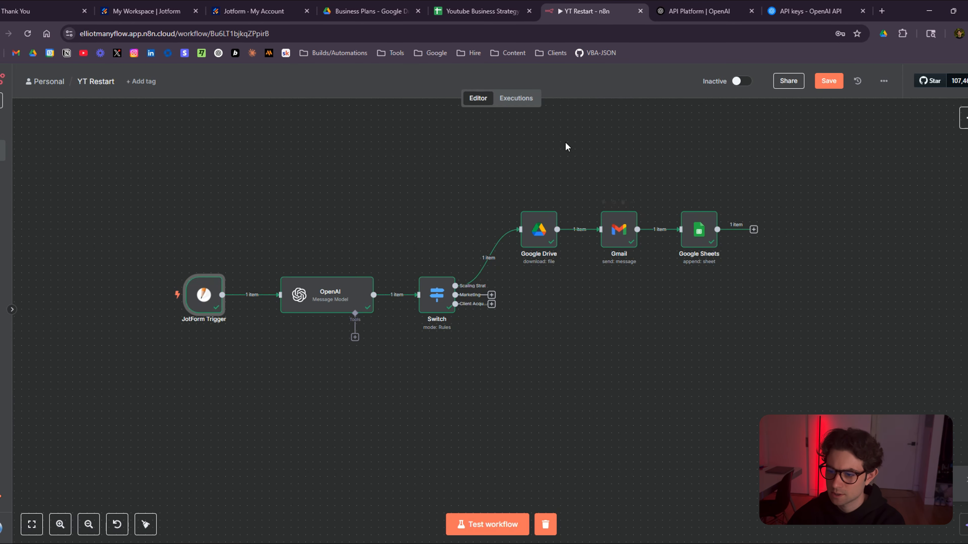
Check the newly logged lead in the Youtube Business Strategy sheet and compare the Time Sent values
click(478, 11)
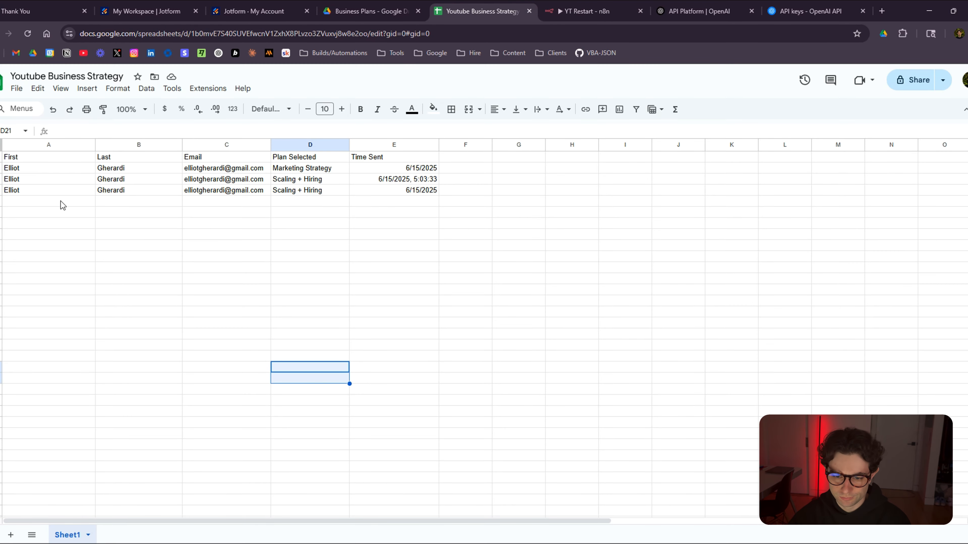
click(418, 194)
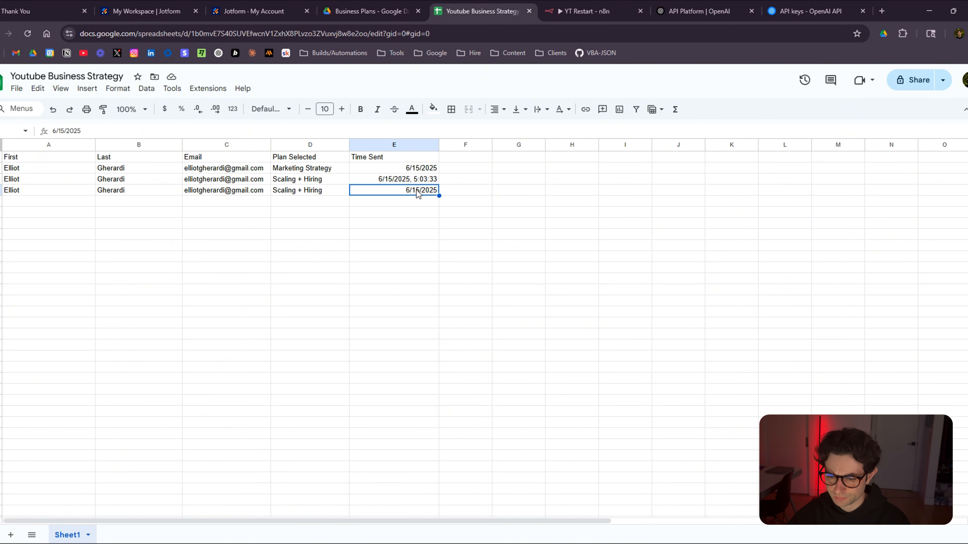
click(425, 180)
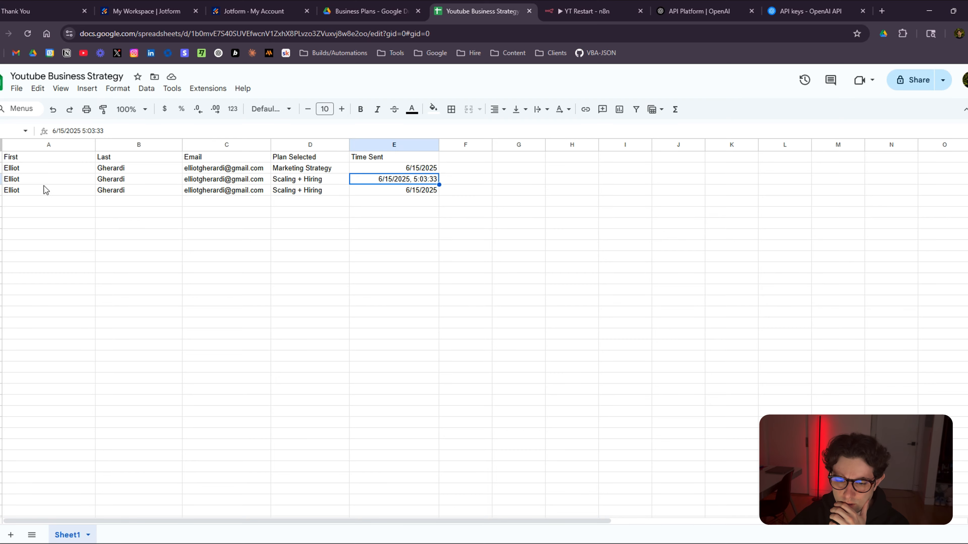
Delete rows 3 and 4, the two Scaling + Hiring test leads, from the Youtube Business Strategy sheet
drag(0, 180, 1, 189)
right_click(1, 183)
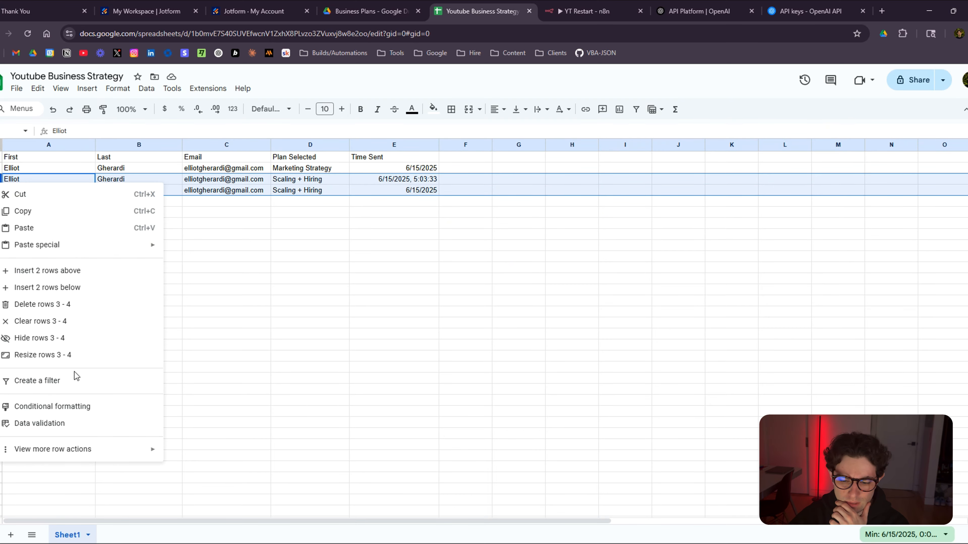
click(48, 310)
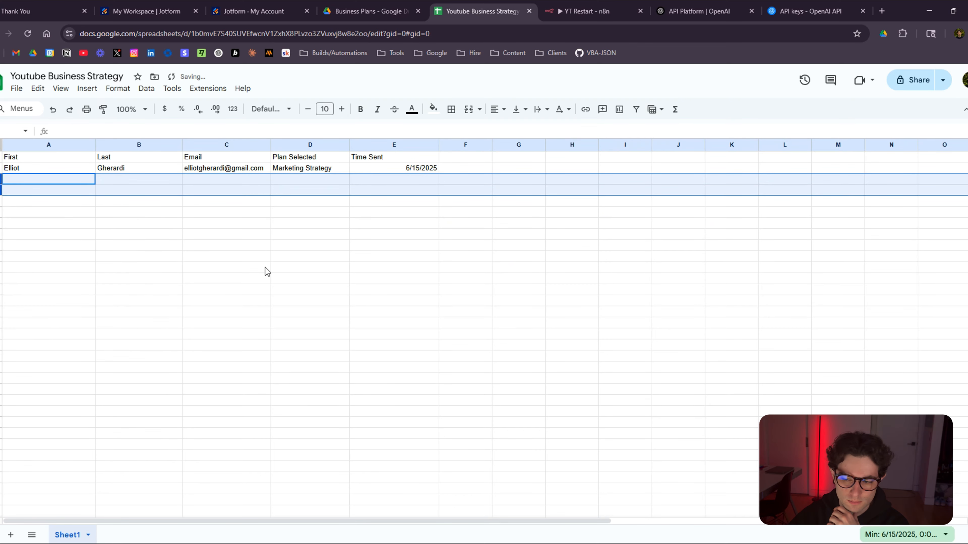
click(410, 202)
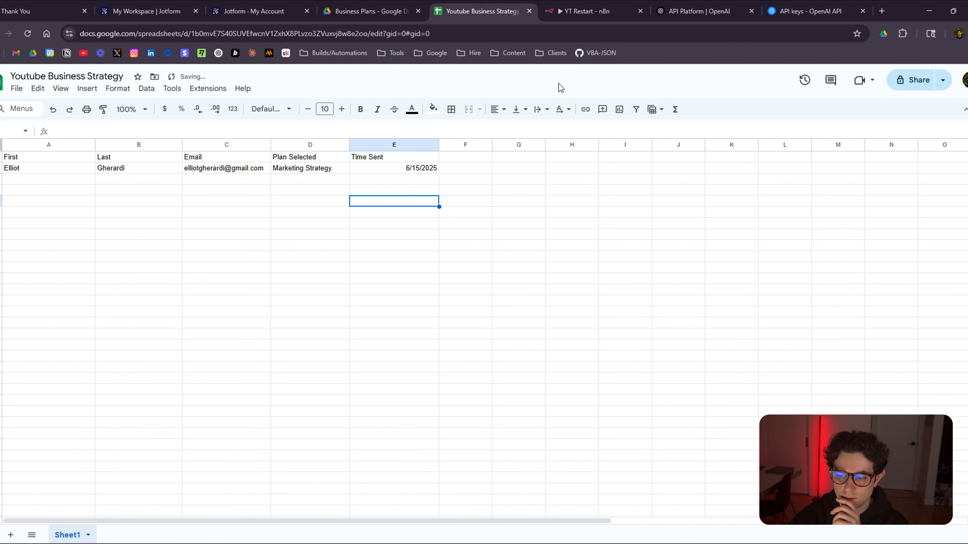
Start a workflow test in n8n, resubmit the Business Strategy Sign Up form with 'Scaling + Hiring', and return to the workflow
click(585, 12)
click(492, 524)
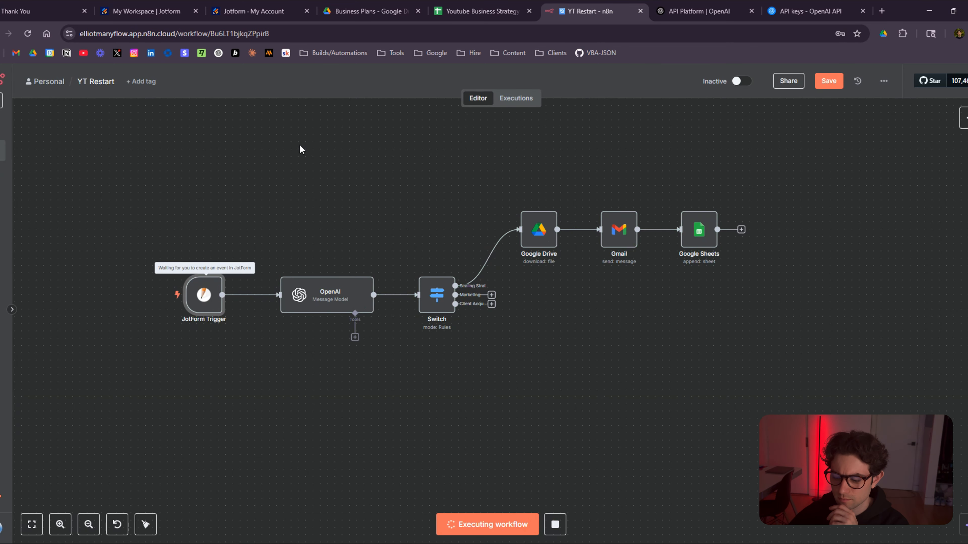
click(42, 11)
key(alt+Left)
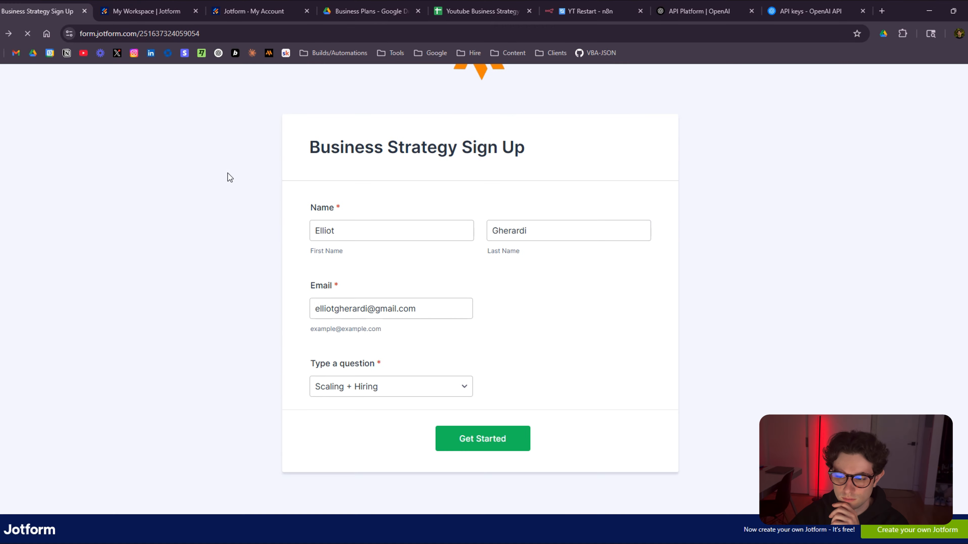
click(465, 439)
click(638, 3)
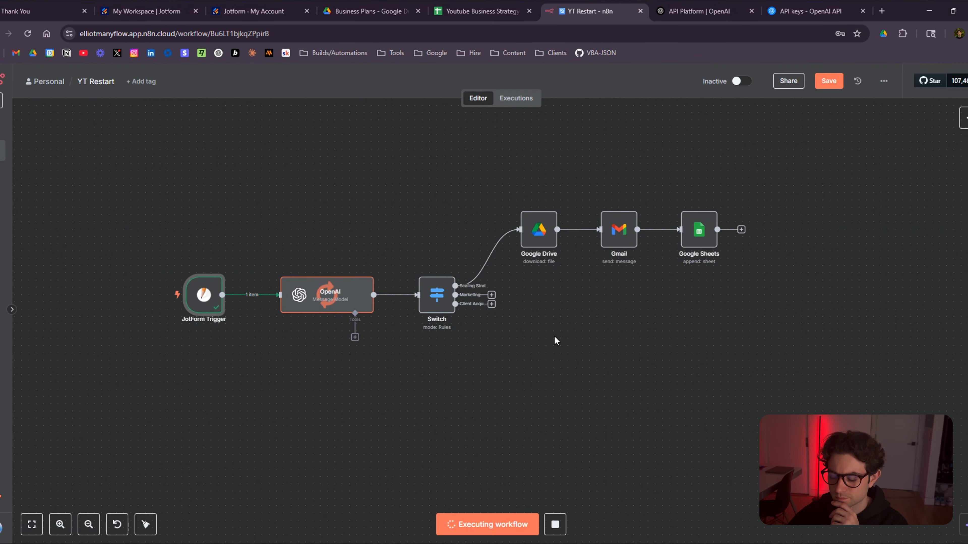
Check the logged leads in the Youtube Business Strategy sheet and delete the two Scaling + Hiring rows, 3 and 4
click(479, 4)
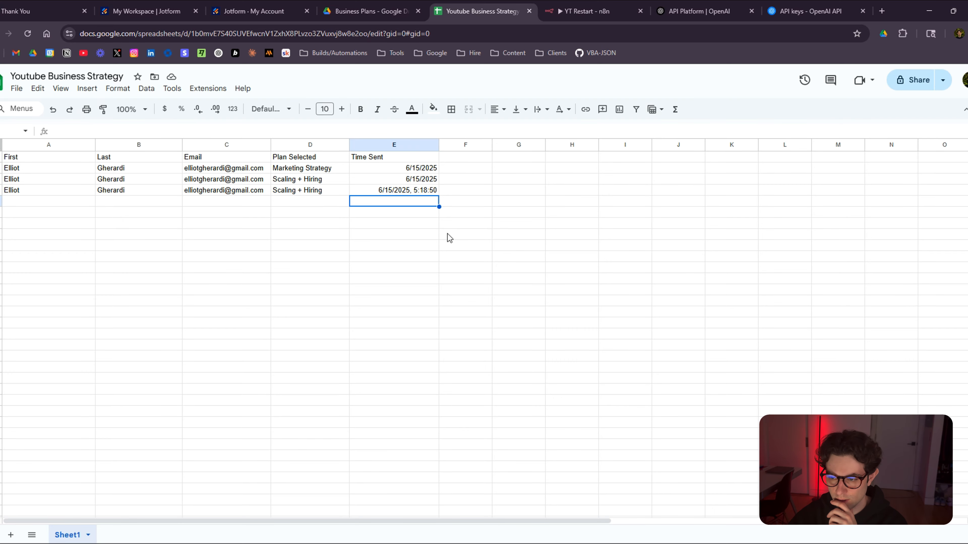
click(338, 224)
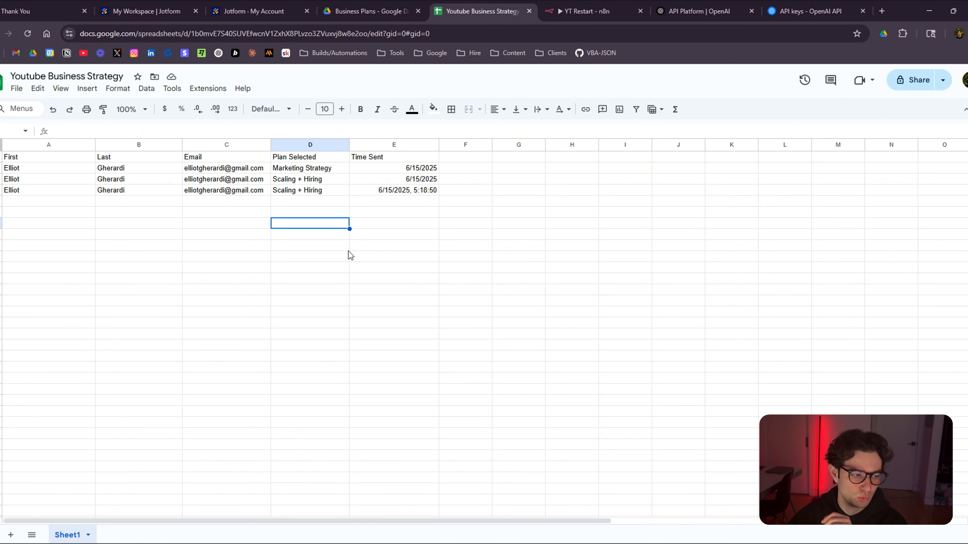
click(1, 179)
right_click(1, 180)
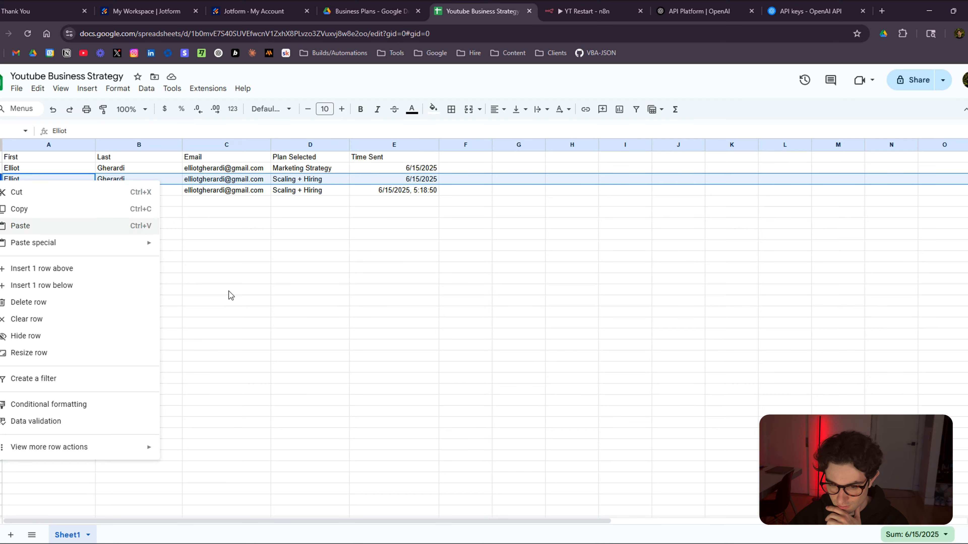
click(284, 300)
drag(1, 180, 1, 190)
right_click(1, 190)
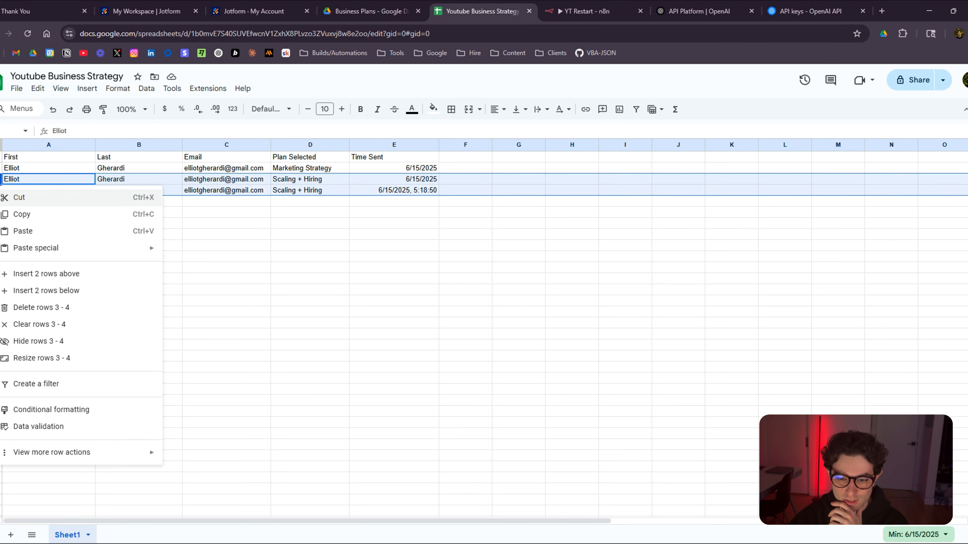
click(72, 307)
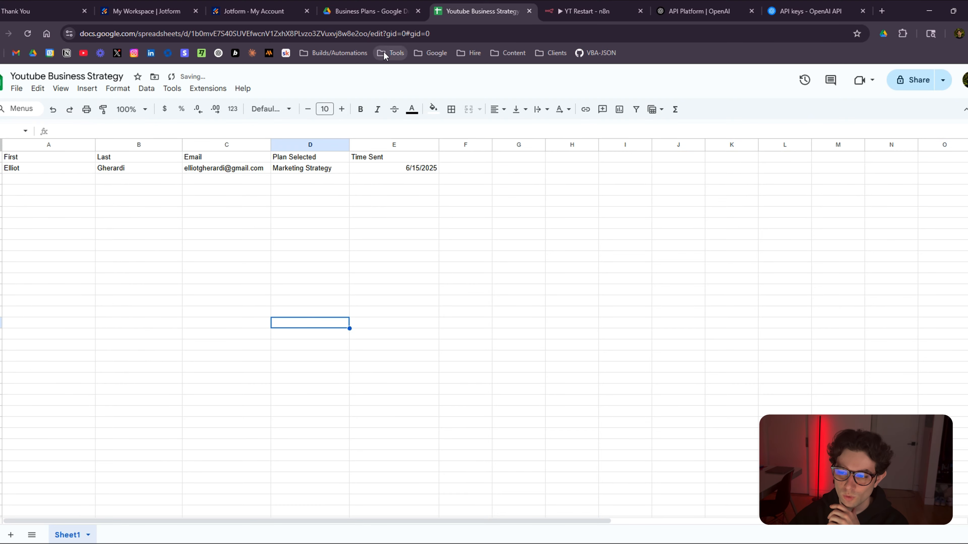
Run the n8n workflow test again by resubmitting the sign-up form with 'Scaling + Hiring', and return to the canvas
click(381, 17)
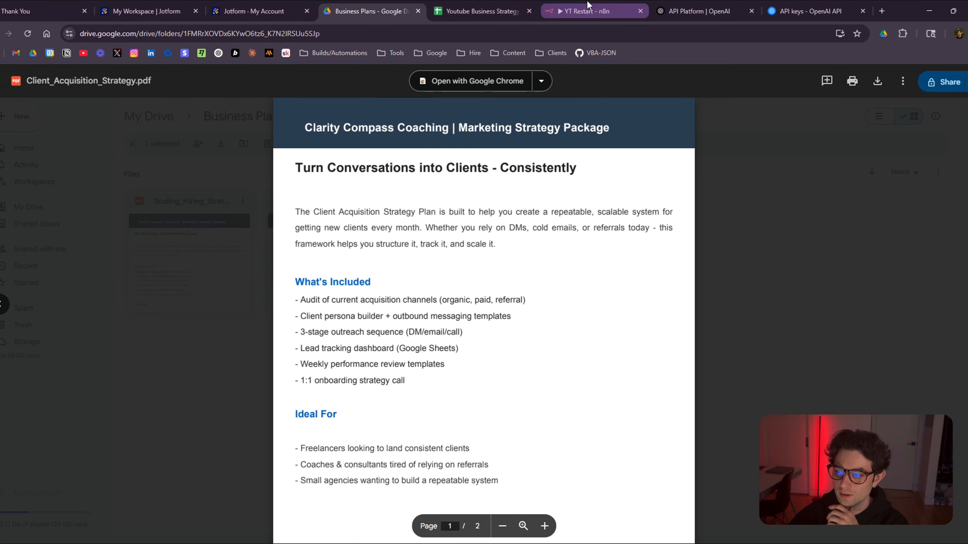
click(587, 11)
click(519, 530)
click(38, 12)
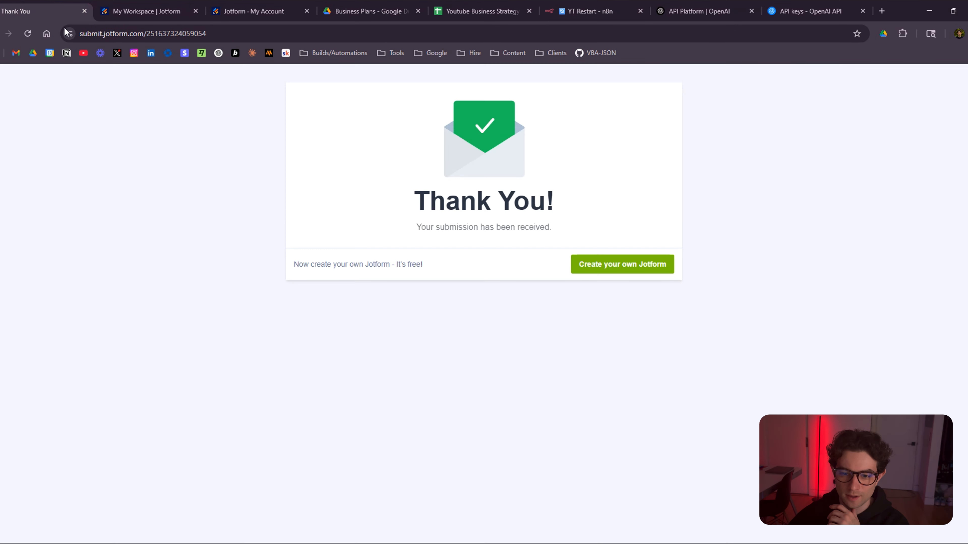
click(468, 438)
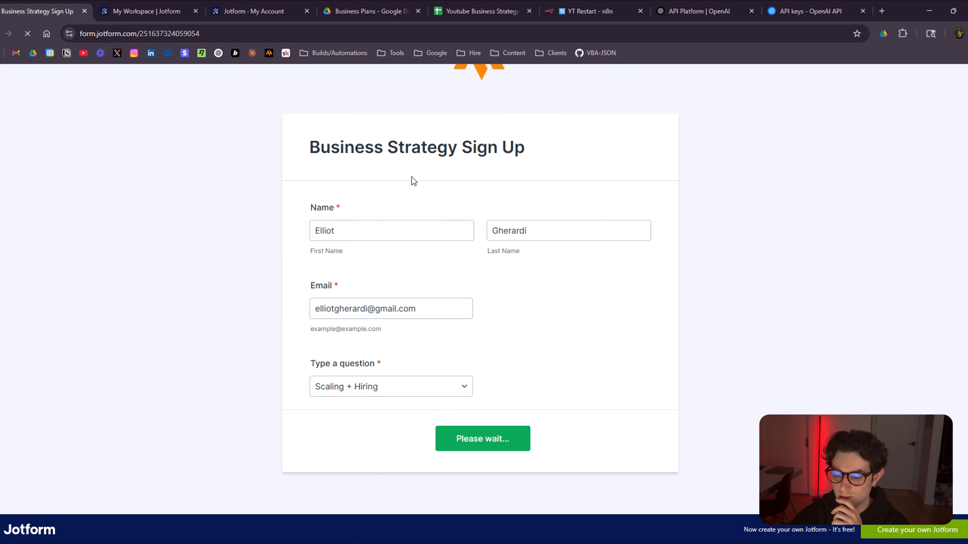
click(587, 11)
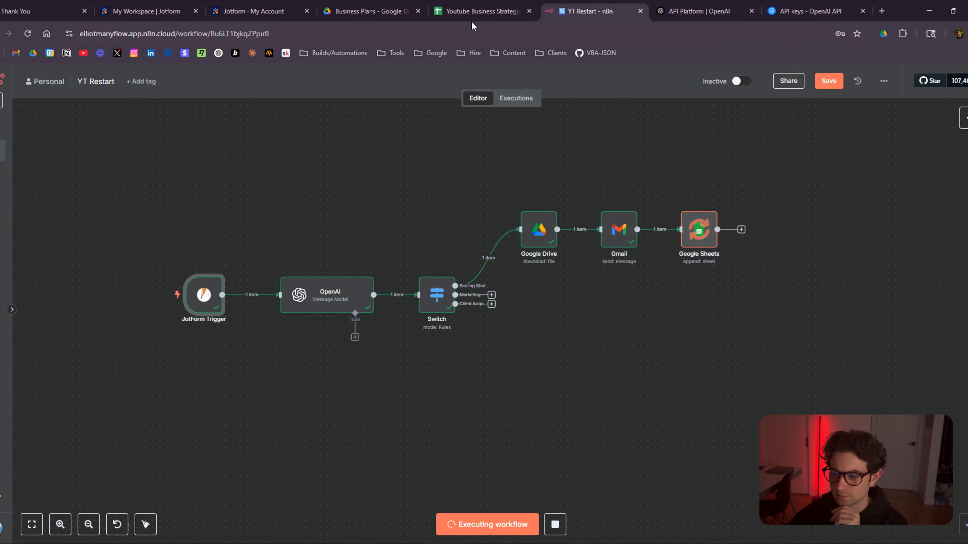
Inspect the newly logged Scaling + Hiring row in the Youtube Business Strategy sheet
click(474, 8)
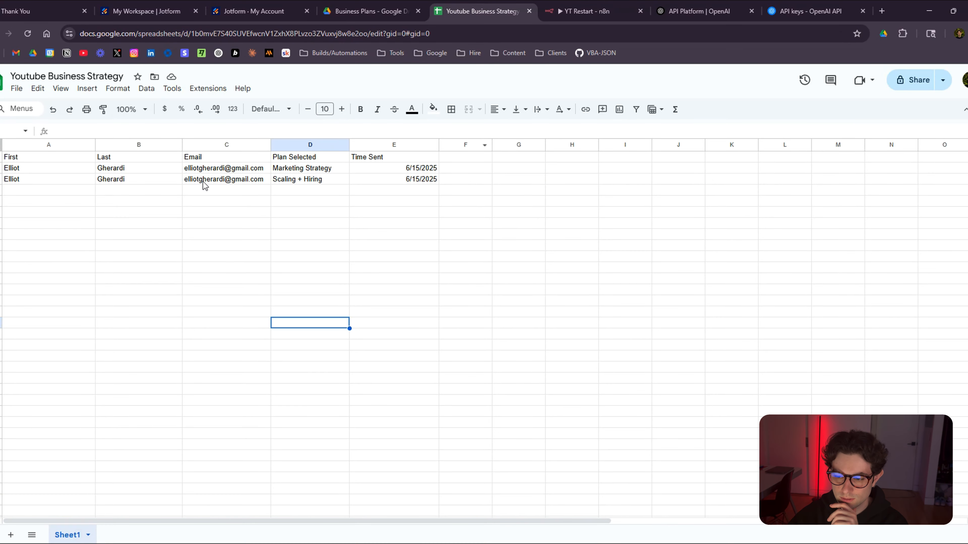
drag(43, 180, 366, 186)
click(444, 230)
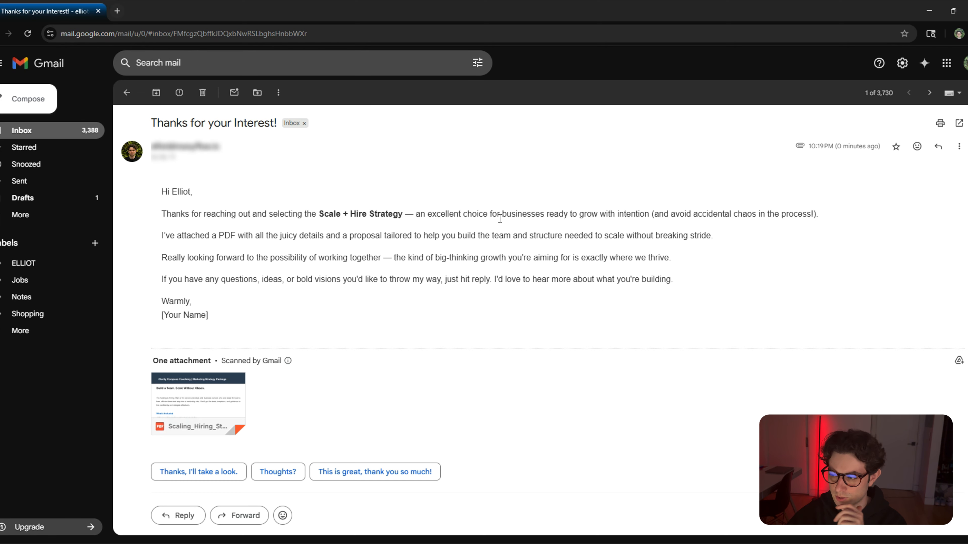
Review the received 'Thanks for your Interest!' email in Gmail, including its sign-off and PDF attachment, and close it
scroll(414, 204, down, 1)
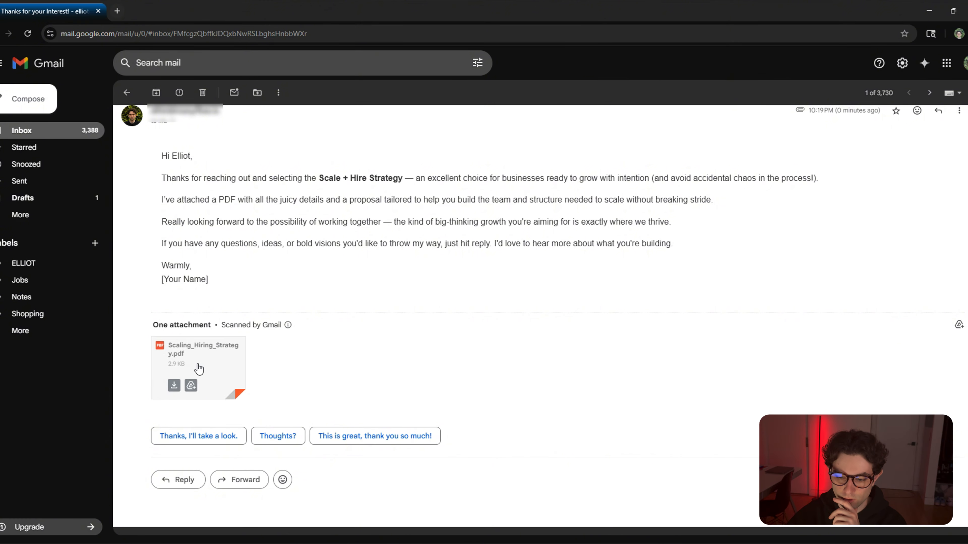
click(208, 367)
click(214, 251)
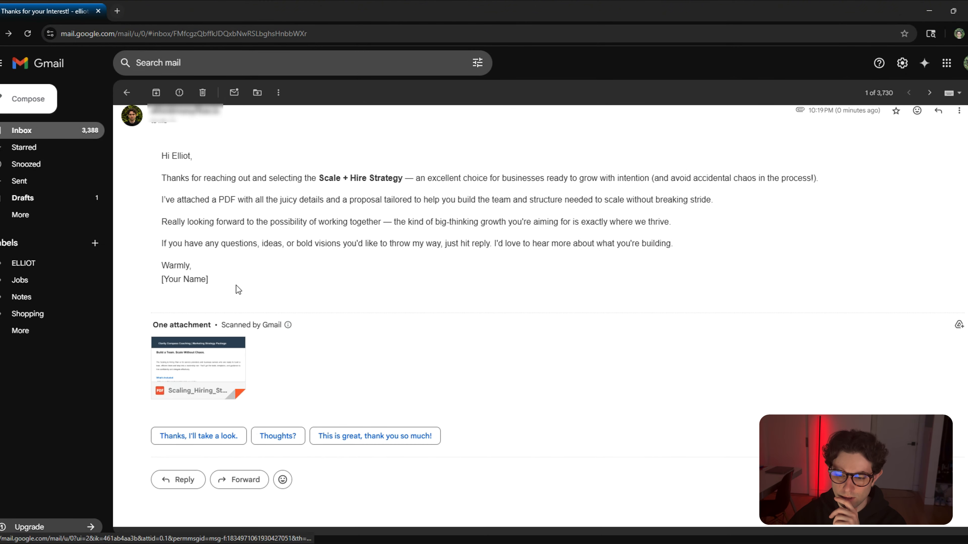
drag(233, 282, 163, 264)
click(249, 275)
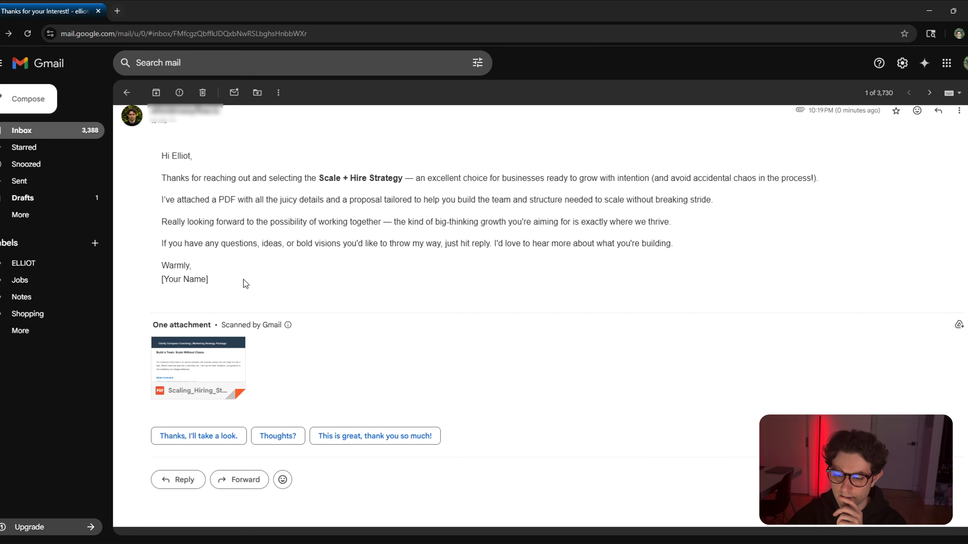
scroll(246, 285, up, 1)
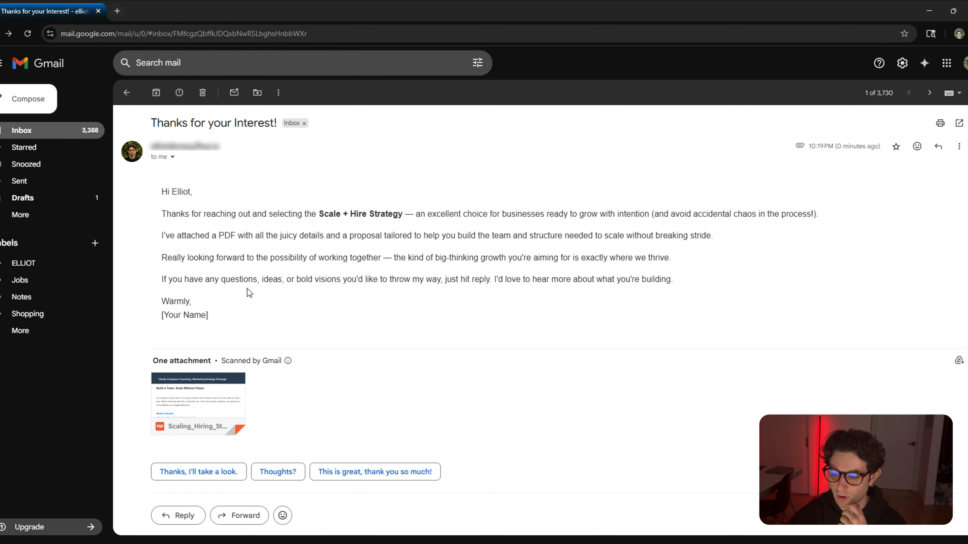
click(98, 11)
In the n8n workflow, duplicate the Google Drive, Gmail and Google Sheets node chain twice
click(580, 9)
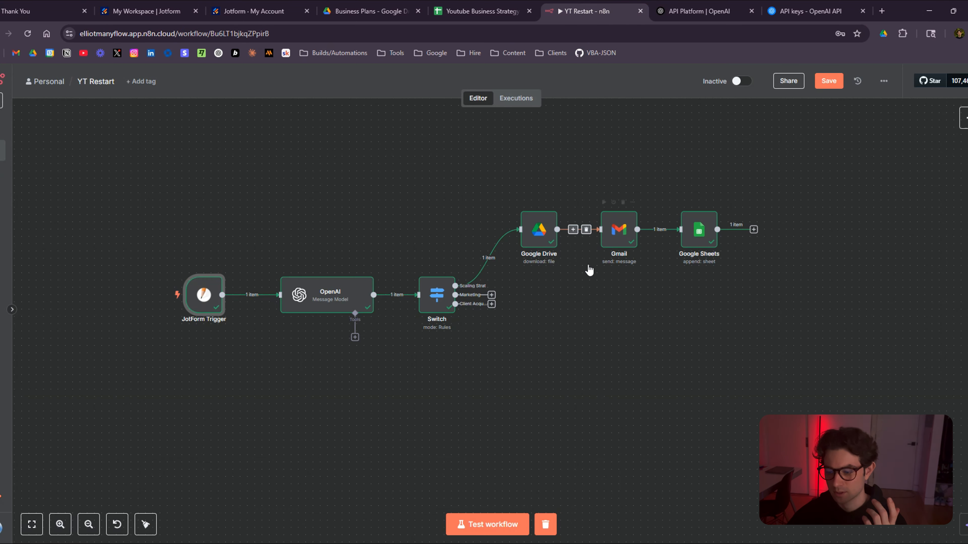
scroll(606, 307, right, 3)
drag(439, 159, 697, 252)
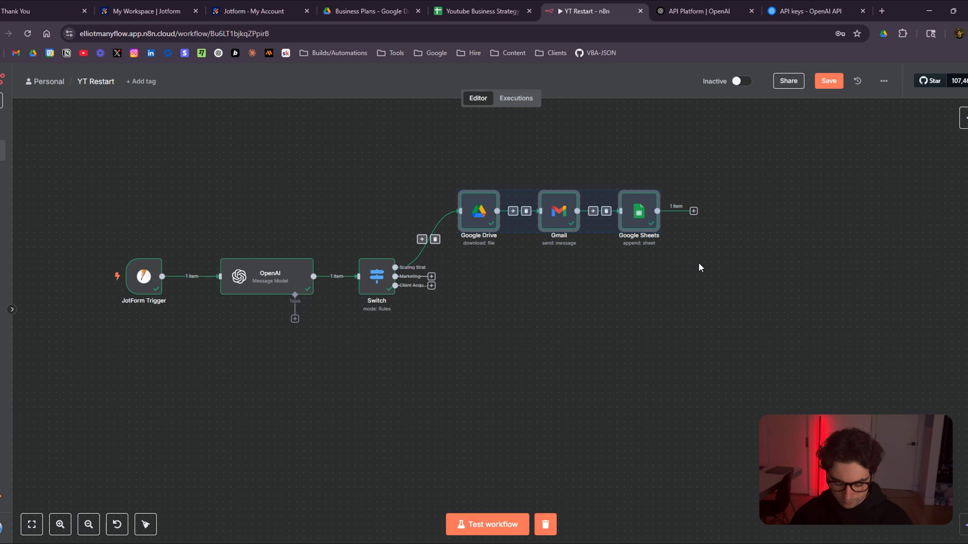
click(528, 308)
key(ctrl+v)
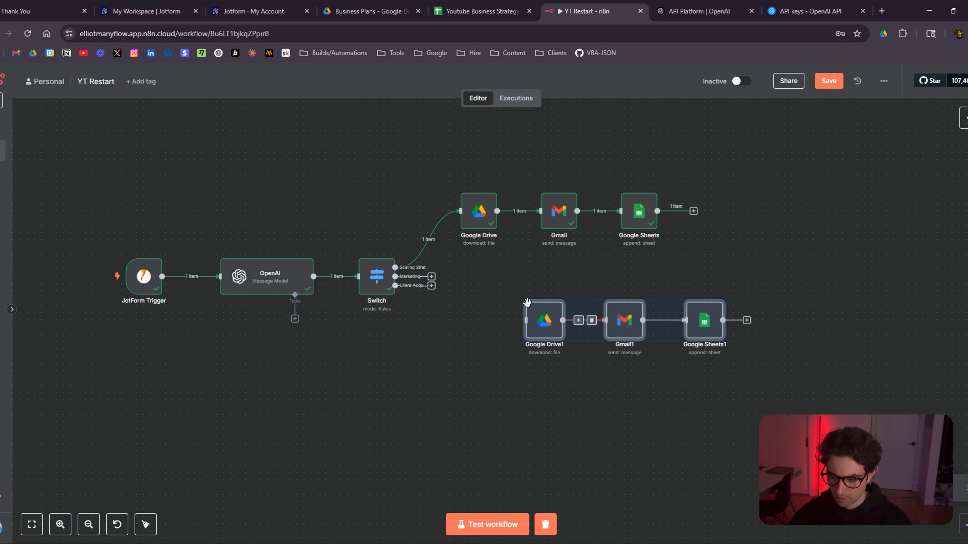
key(ctrl+v)
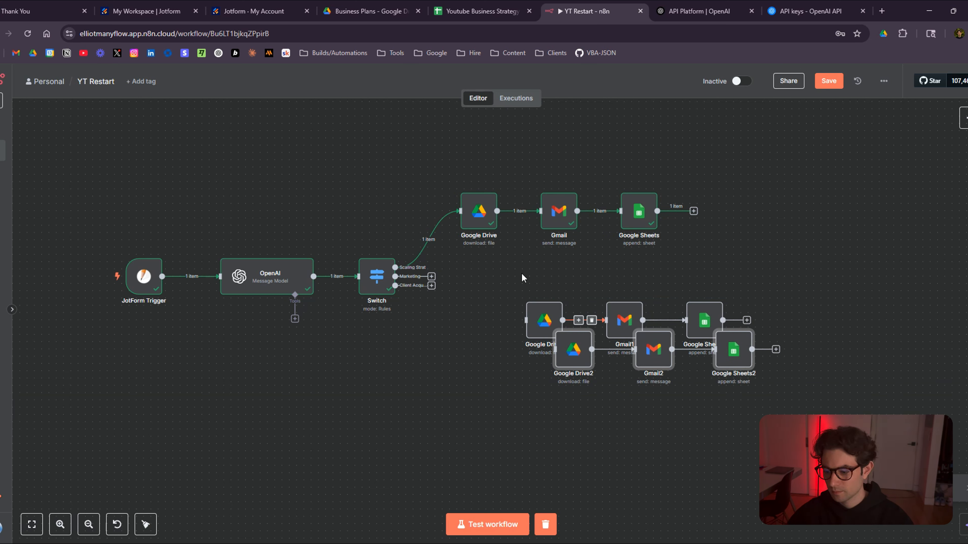
Stack the two copied chains below the original and connect them to the Switch node's Marketing and Client Acquisition outputs
drag(521, 275, 653, 273)
click(529, 322)
drag(529, 321, 791, 391)
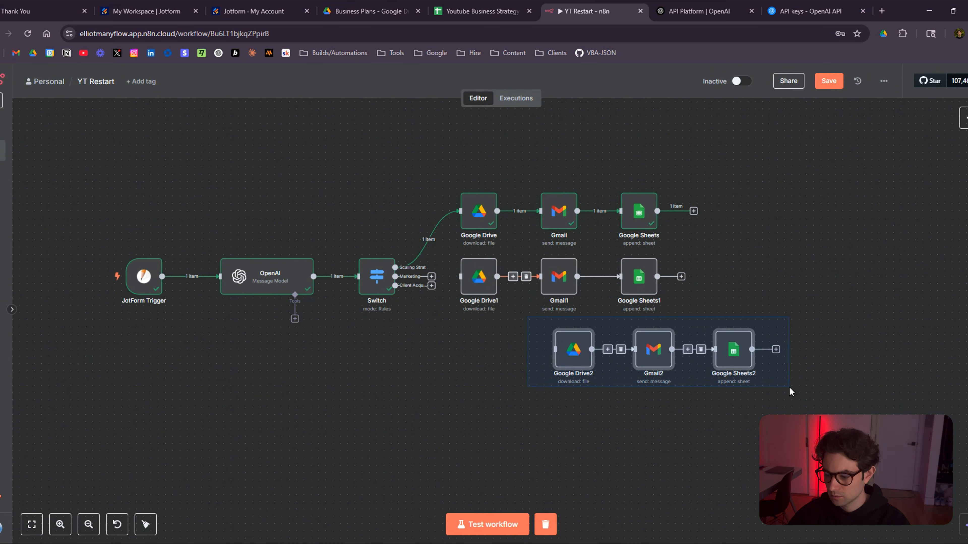
drag(739, 353, 644, 375)
drag(395, 285, 460, 371)
drag(396, 277, 461, 276)
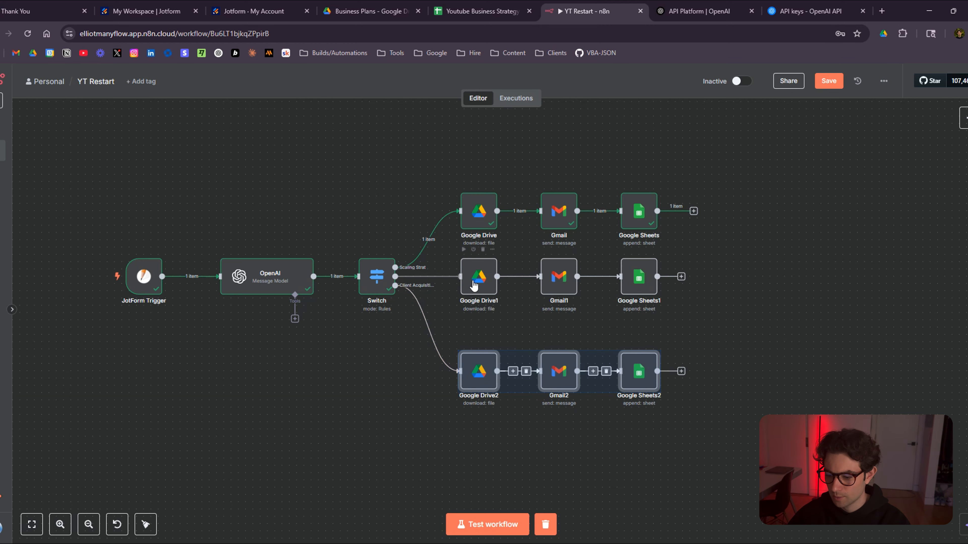
Set the Google Drive1 node's file to download to Marketing_Strategy.pdf and return to the canvas
scroll(520, 328, up, 3)
drag(652, 352, 575, 324)
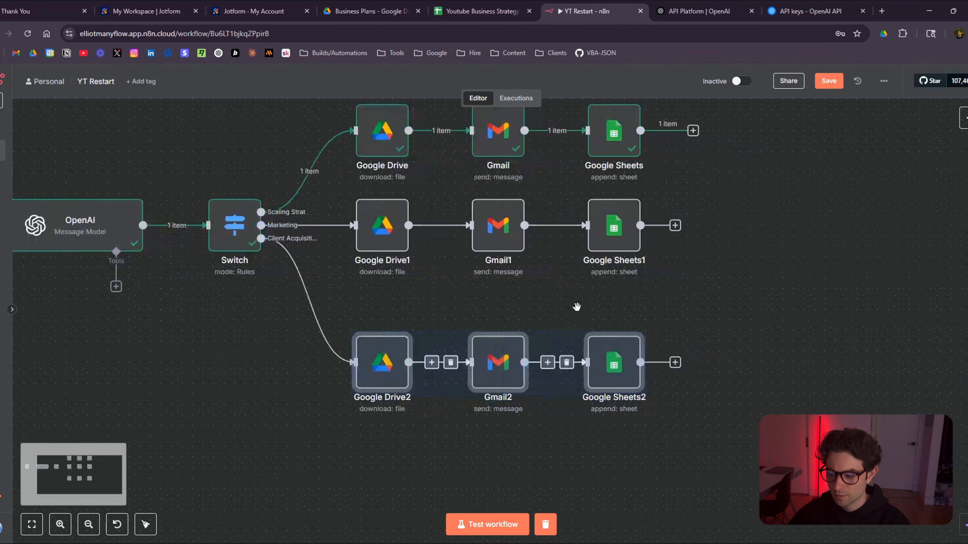
double_click(386, 227)
click(493, 259)
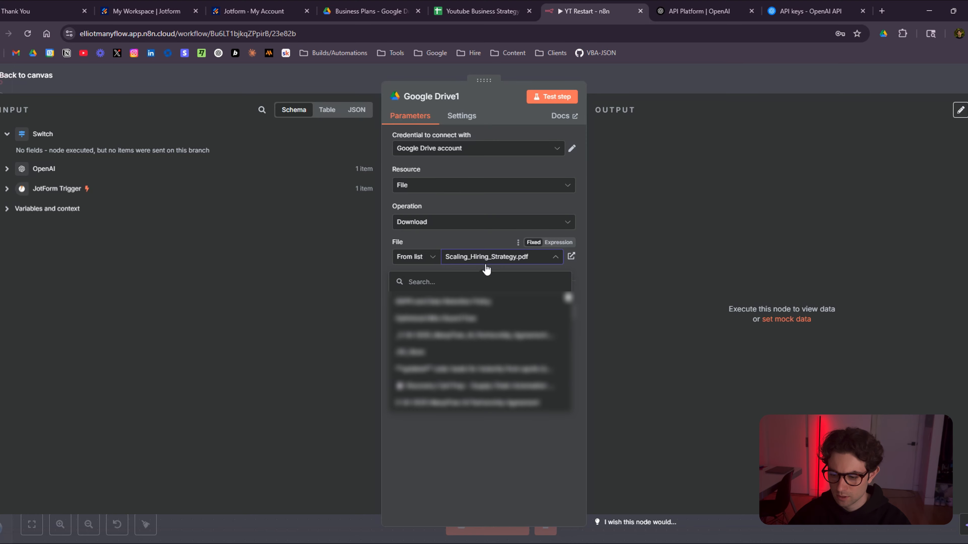
text(marketin)
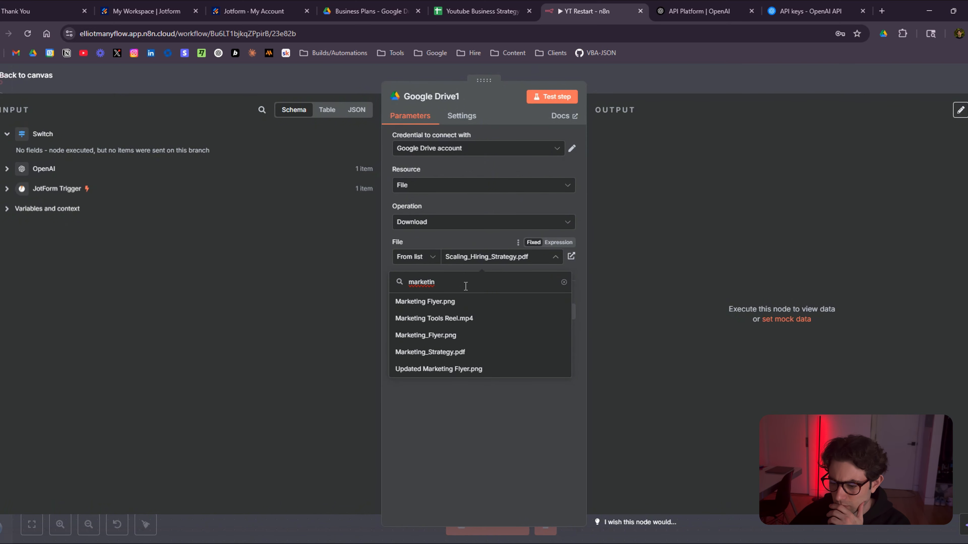
click(414, 353)
click(643, 80)
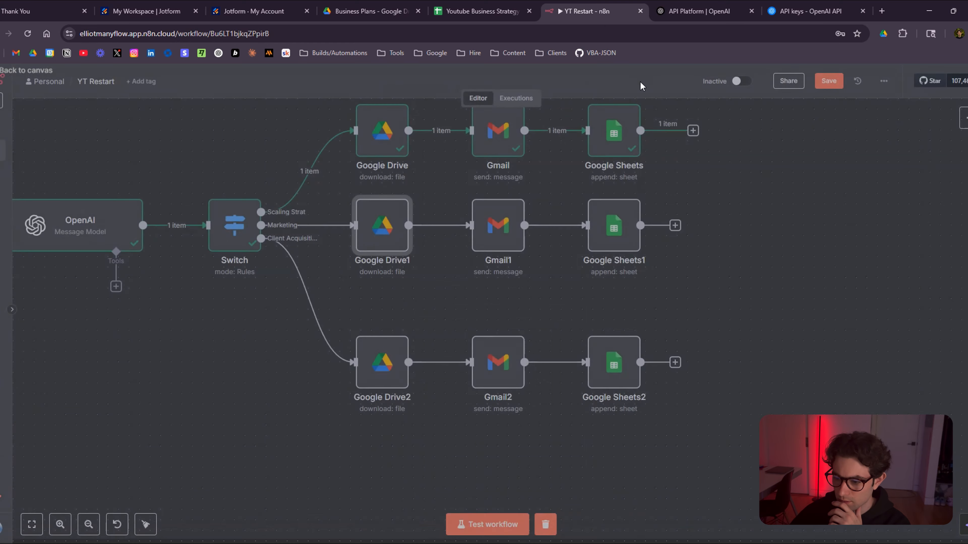
Set the Google Drive2 node's file to download to Client_Acquisition_Strategy.pdf
click(386, 359)
double_click(386, 358)
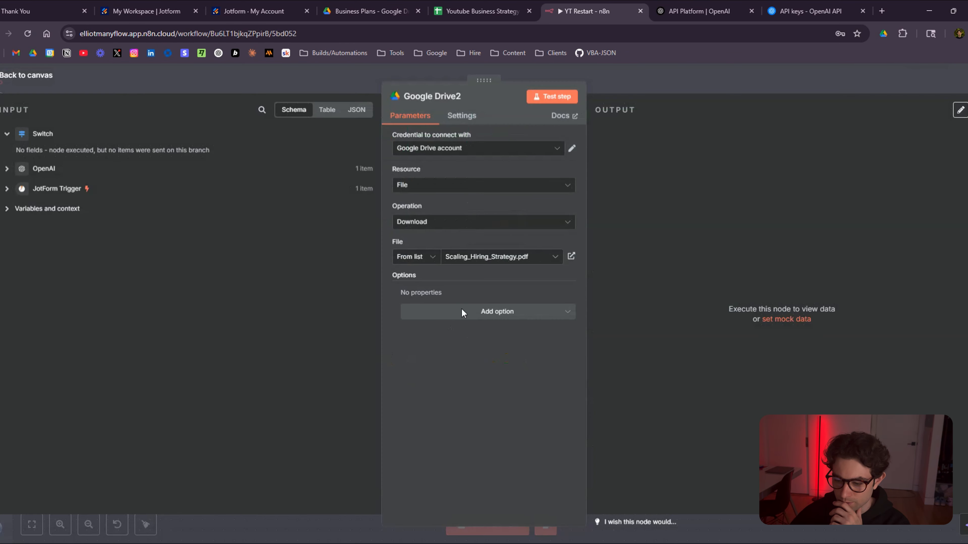
click(497, 258)
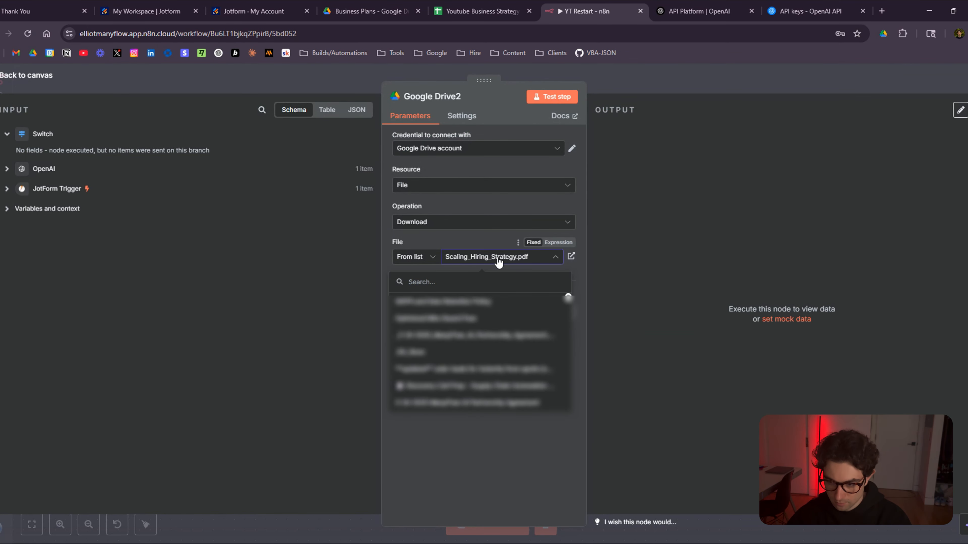
text(client)
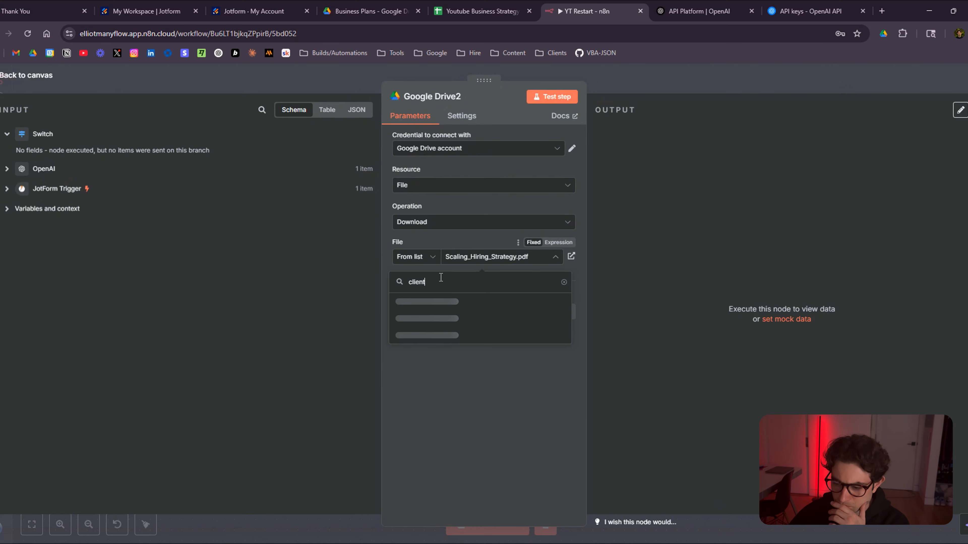
click(497, 343)
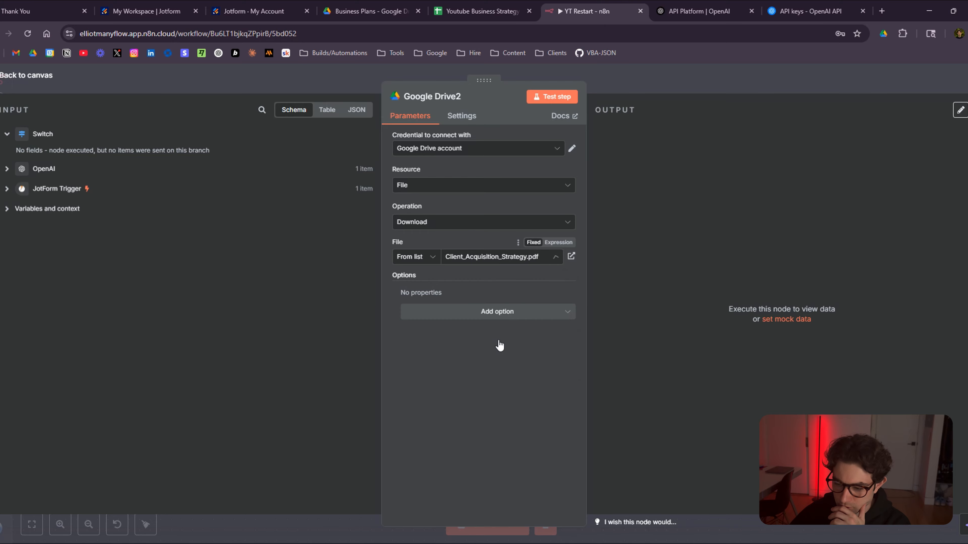
Review the parameters of the Gmail2 and Google Sheets2 nodes, including the recipient, message, attachment and column mappings
click(655, 87)
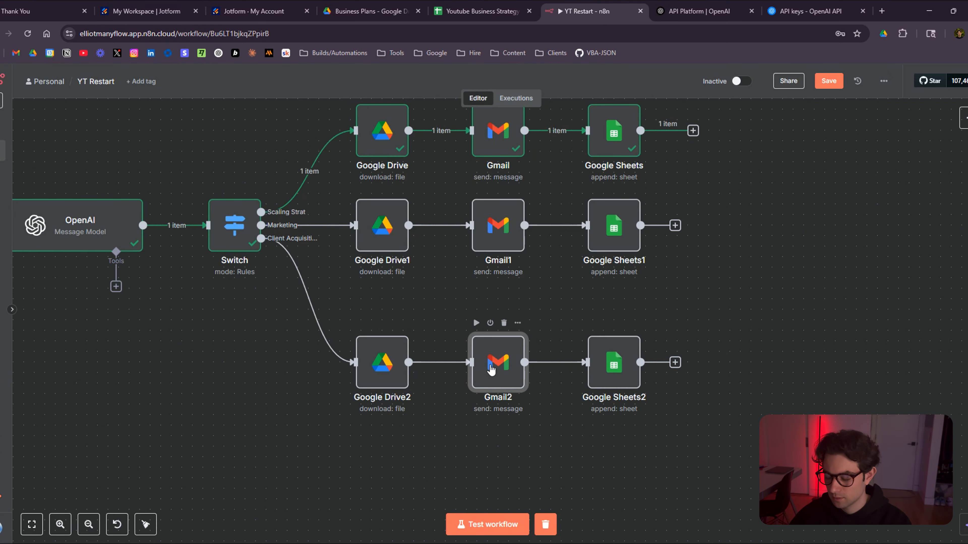
double_click(492, 368)
scroll(491, 189, down, 2)
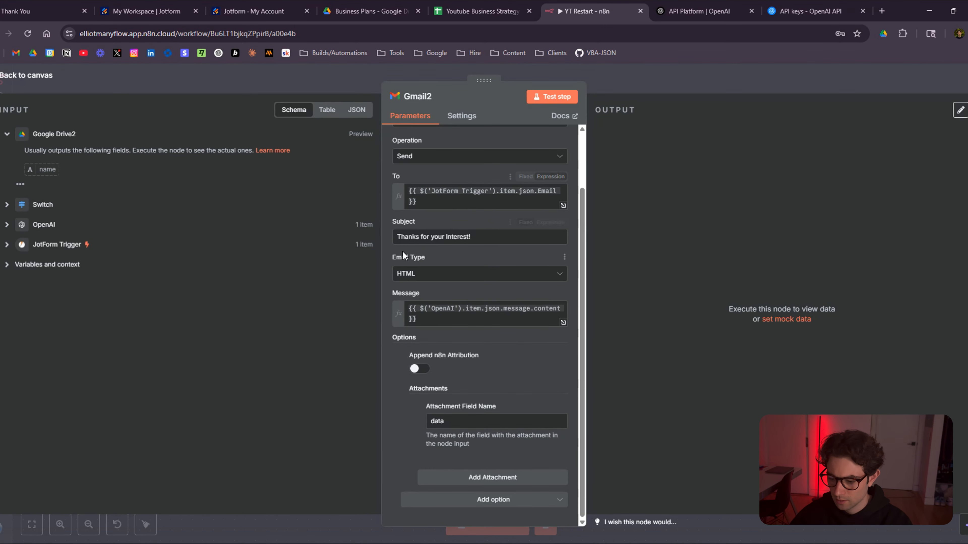
scroll(491, 259, up, 2)
click(638, 84)
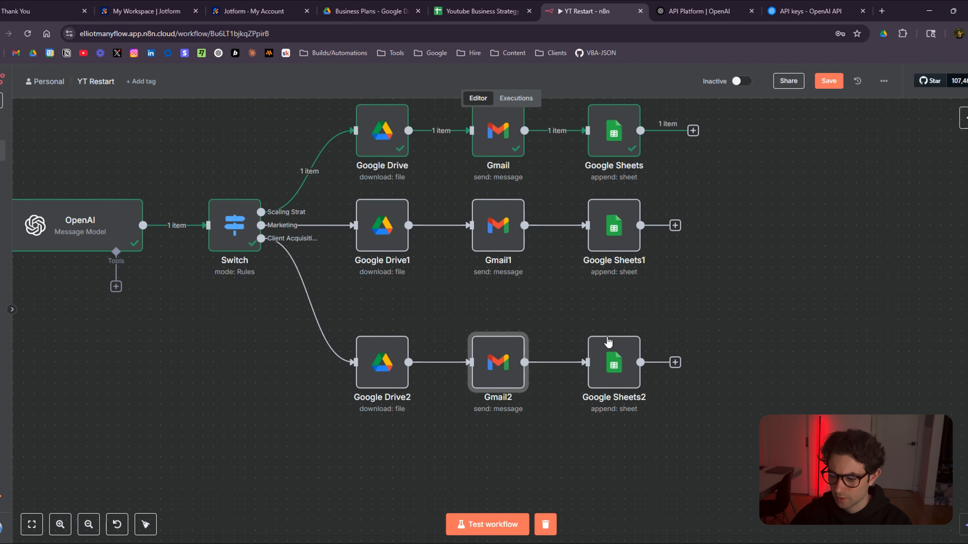
double_click(610, 363)
scroll(402, 307, down, 4)
scroll(402, 307, up, 4)
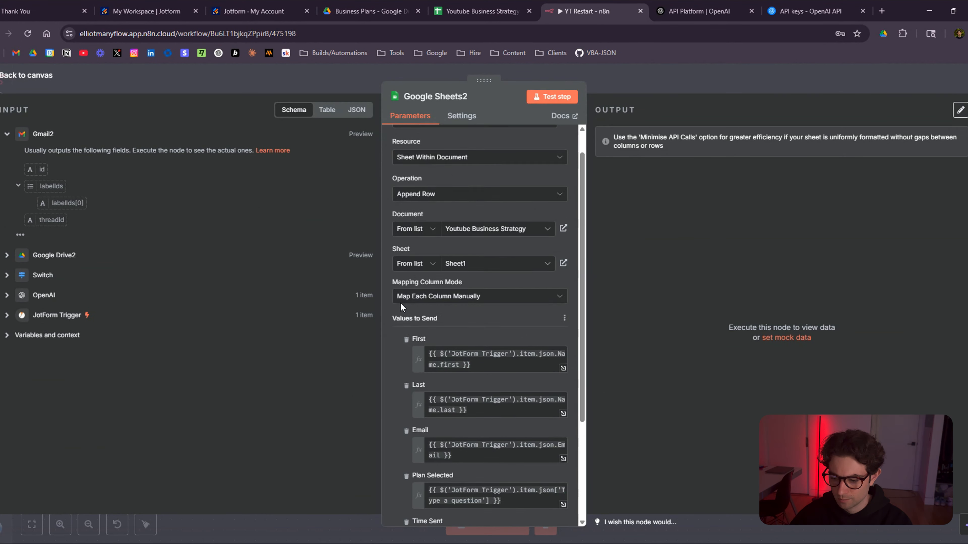
click(640, 82)
Start a test run of the whole workflow so it listens for a new Jotform submission
scroll(443, 320, down, 5)
drag(352, 376, 432, 385)
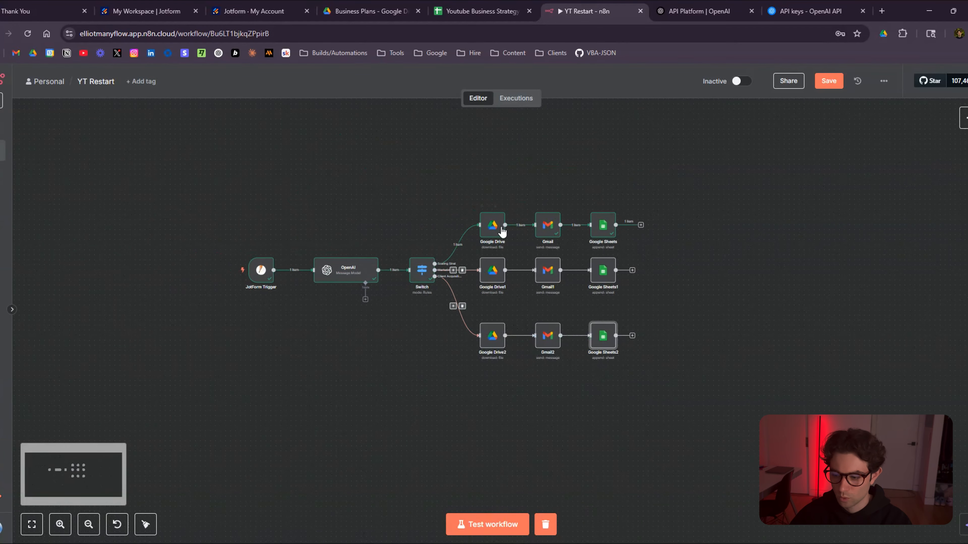
click(465, 524)
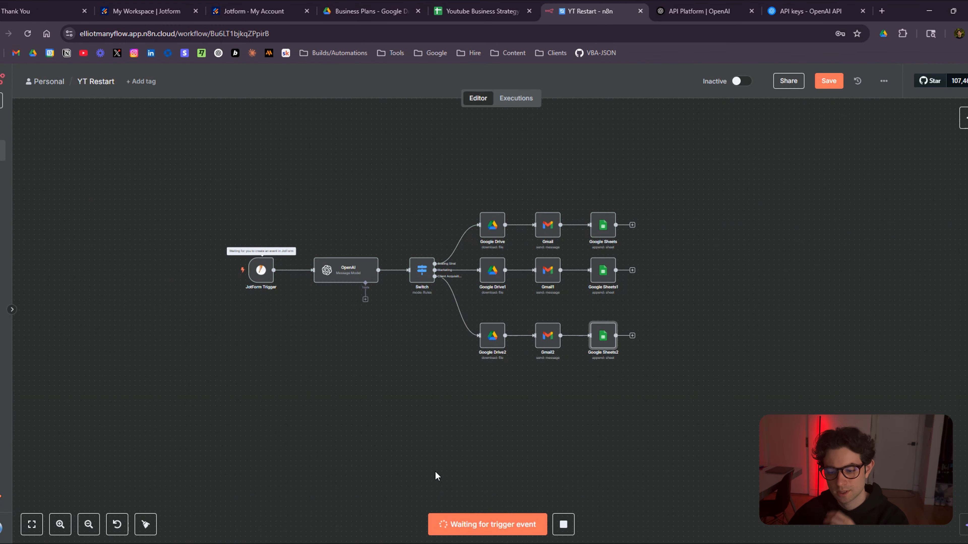
Go back to the Business Strategy Sign Up form and replace the first and last name with a different test lead's name
click(69, 10)
key(alt+Left)
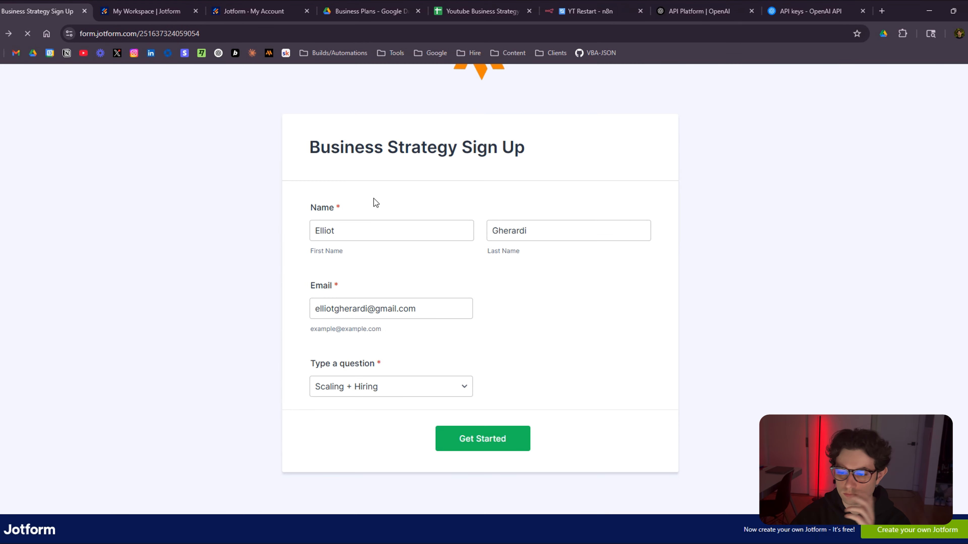
double_click(372, 234)
text(James)
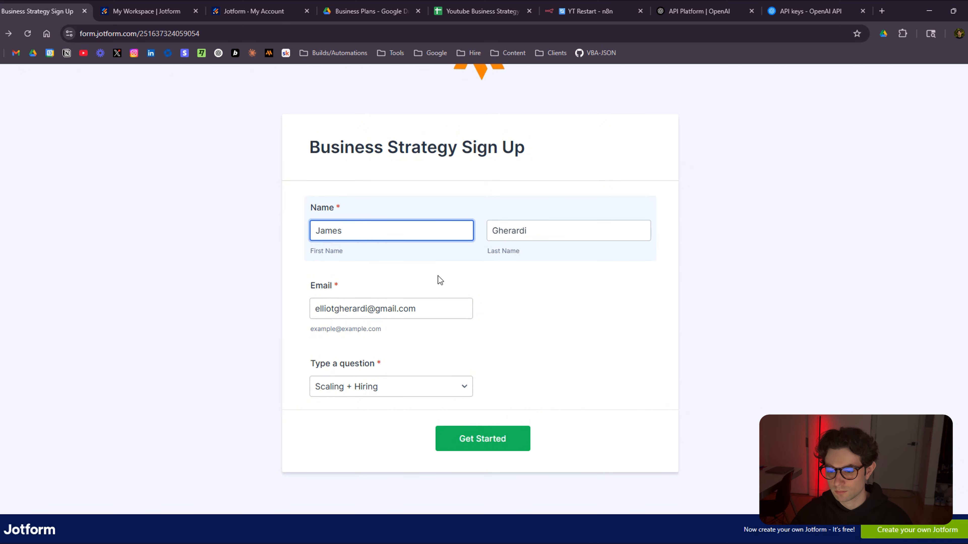
double_click(523, 232)
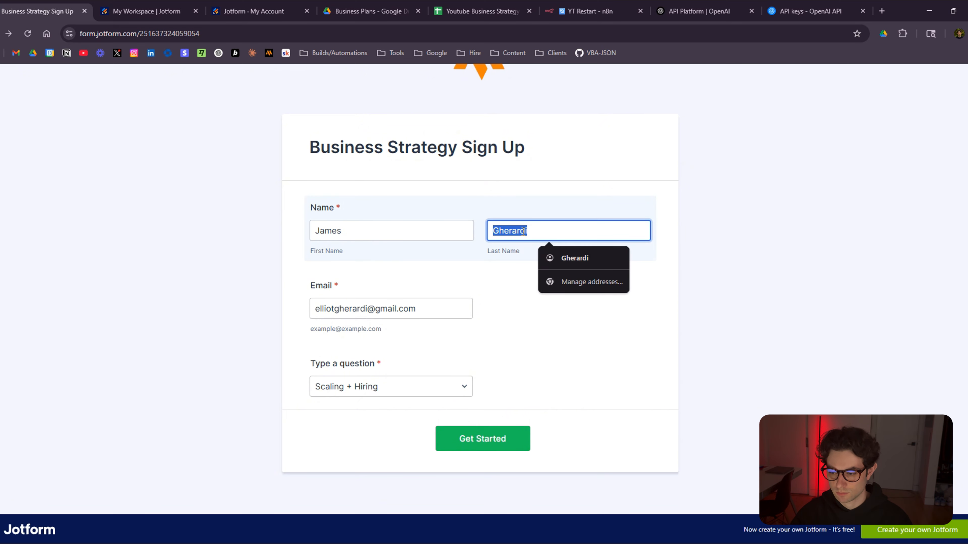
text(Smith)
click(525, 335)
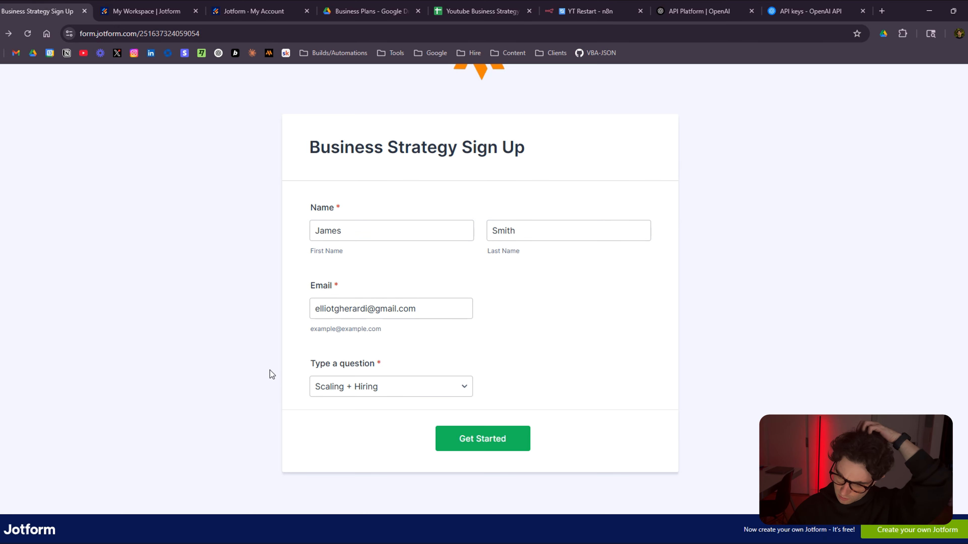
Choose Marketing Strategy as the plan in the sign-up form and submit it
click(387, 384)
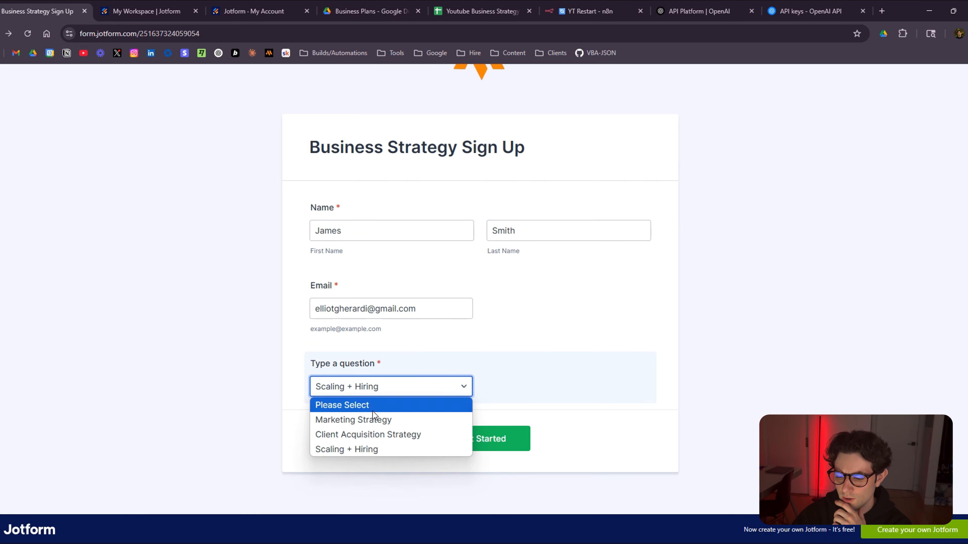
click(370, 420)
click(481, 441)
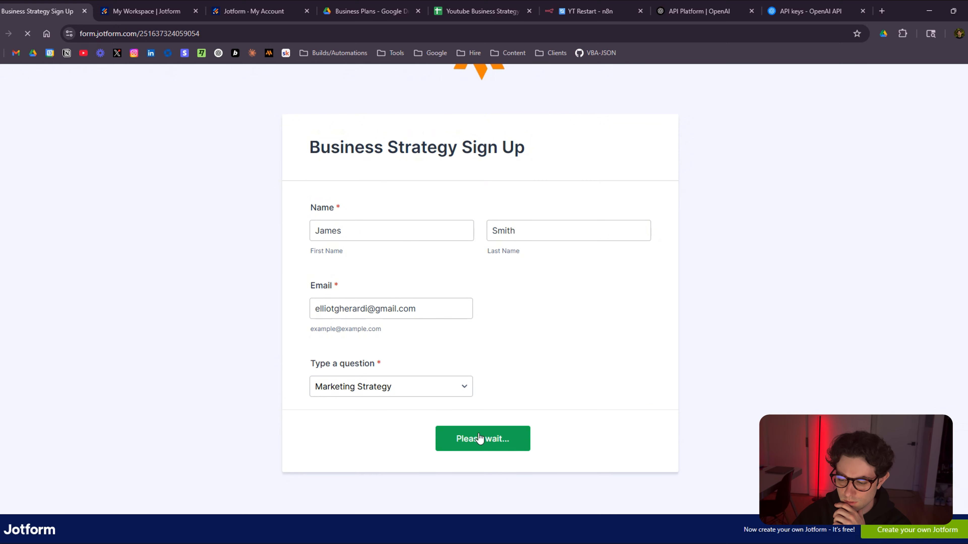
Return to the n8n workflow and check which Switch branch the test submission runs through
click(567, 8)
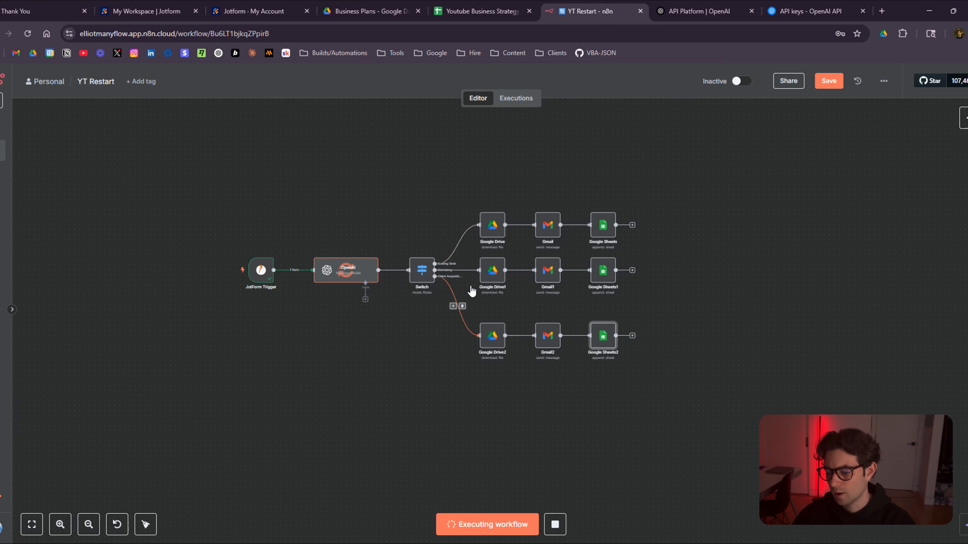
scroll(471, 290, up, 5)
scroll(623, 294, down, 5)
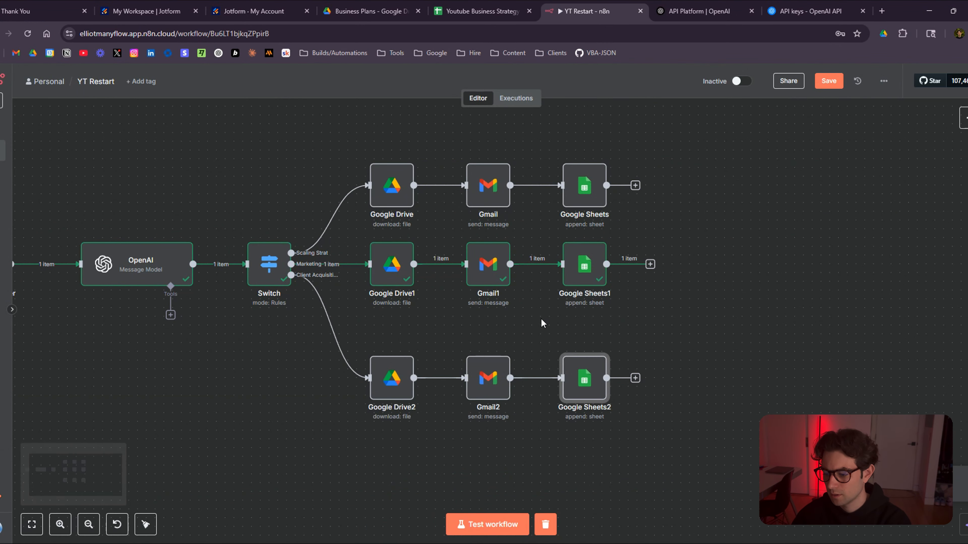
In the Youtube Business Strategy sheet, check the newest lead row's name, plan selected and time sent
click(479, 11)
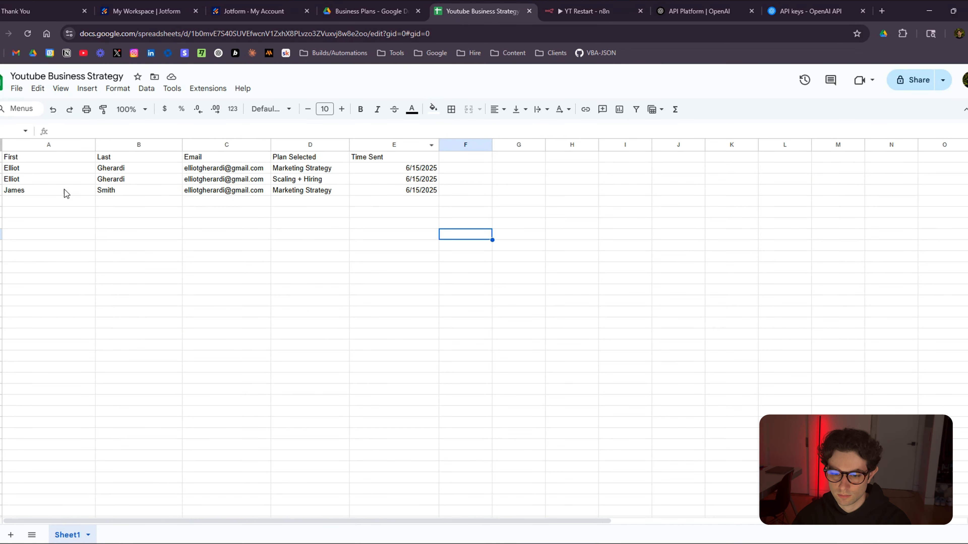
click(39, 191)
click(122, 191)
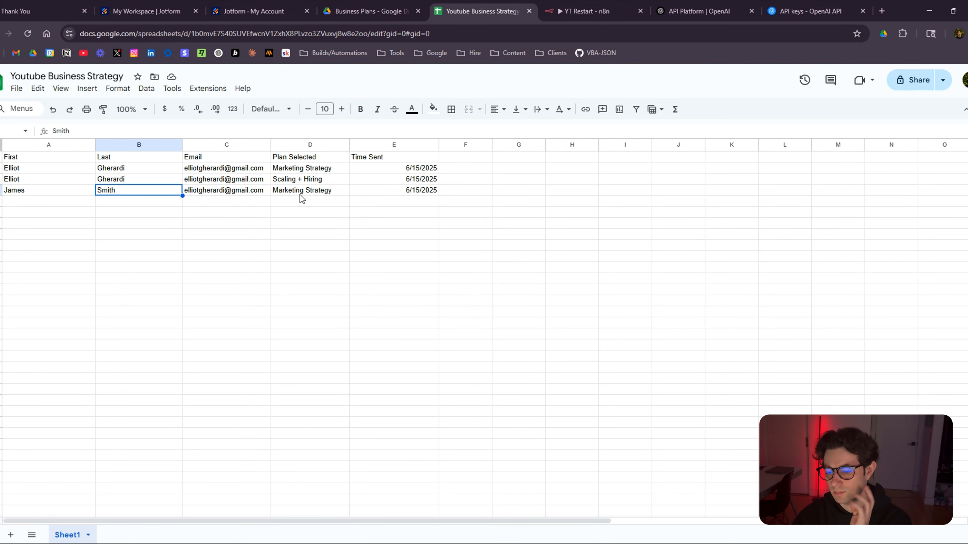
click(301, 180)
click(314, 192)
click(428, 194)
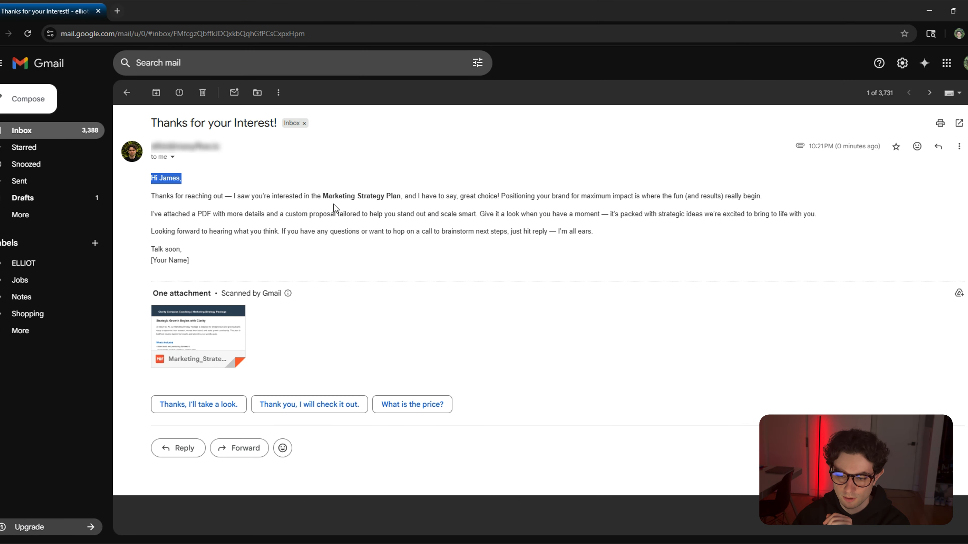
In Gmail, preview the attached Marketing_Strategy.pdf in the received email, close it and check the email's sign-off
click(206, 329)
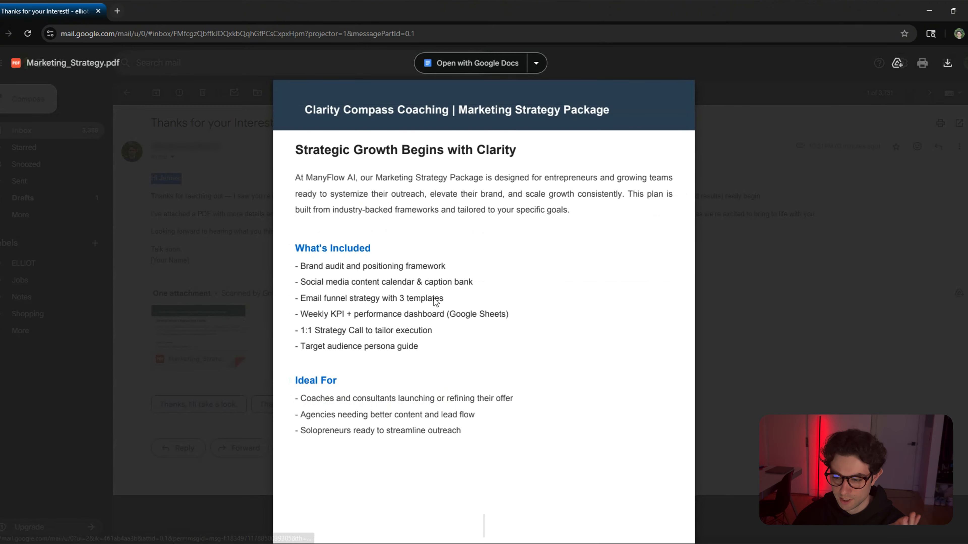
scroll(432, 302, down, 10)
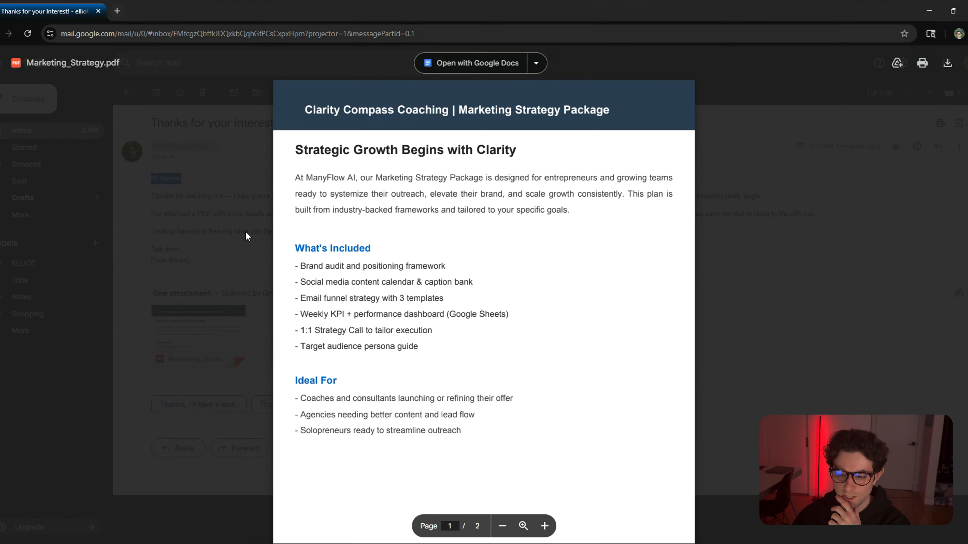
click(247, 233)
drag(212, 266, 146, 251)
click(258, 266)
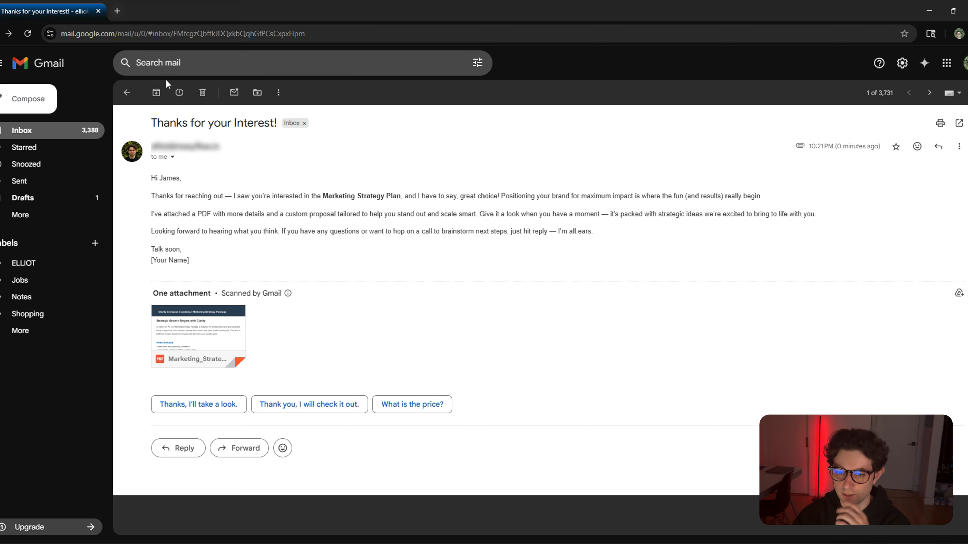